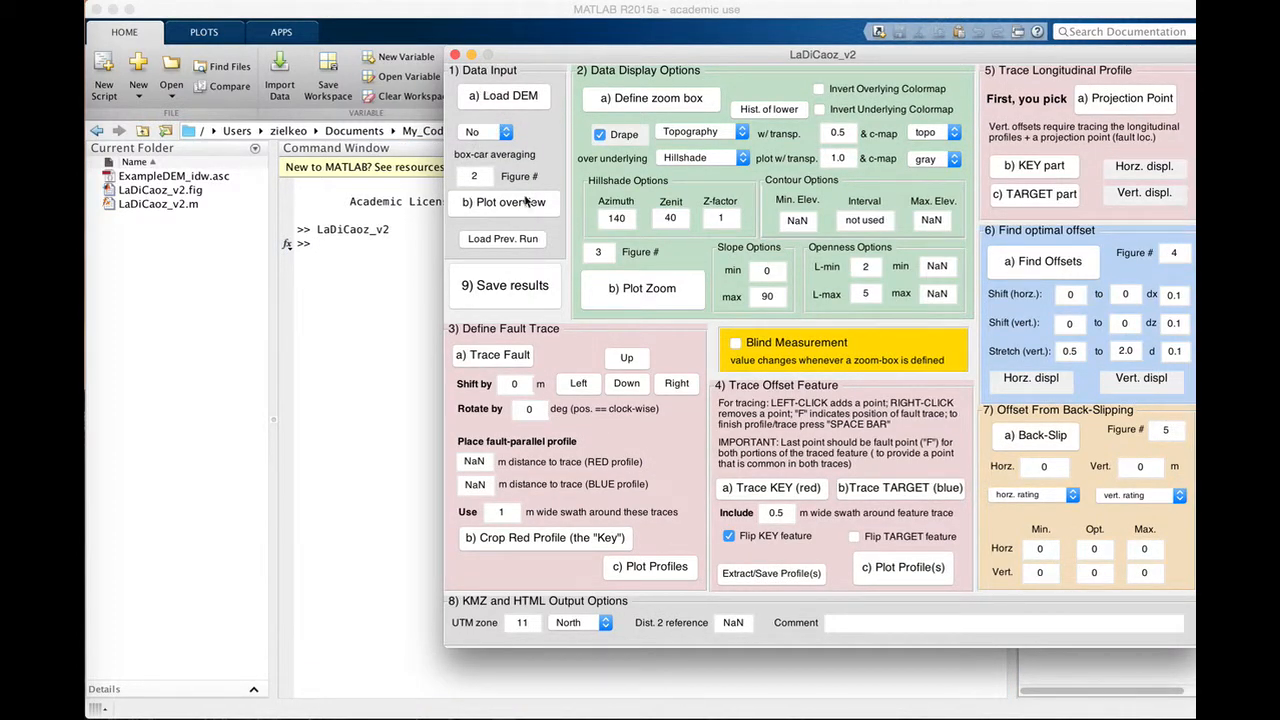
- Load the gridded DEM ExampleDEM_idw.asc with 3 x 3 box-car averaging
click(479, 135)
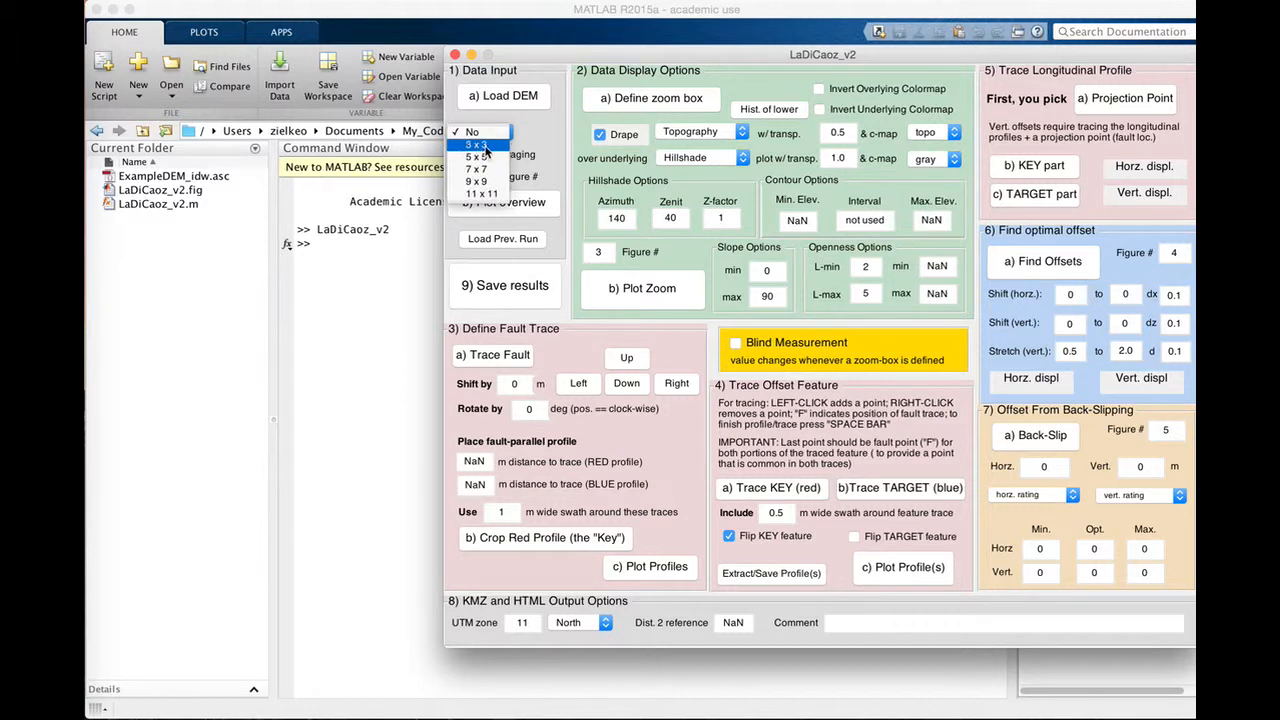
click(479, 153)
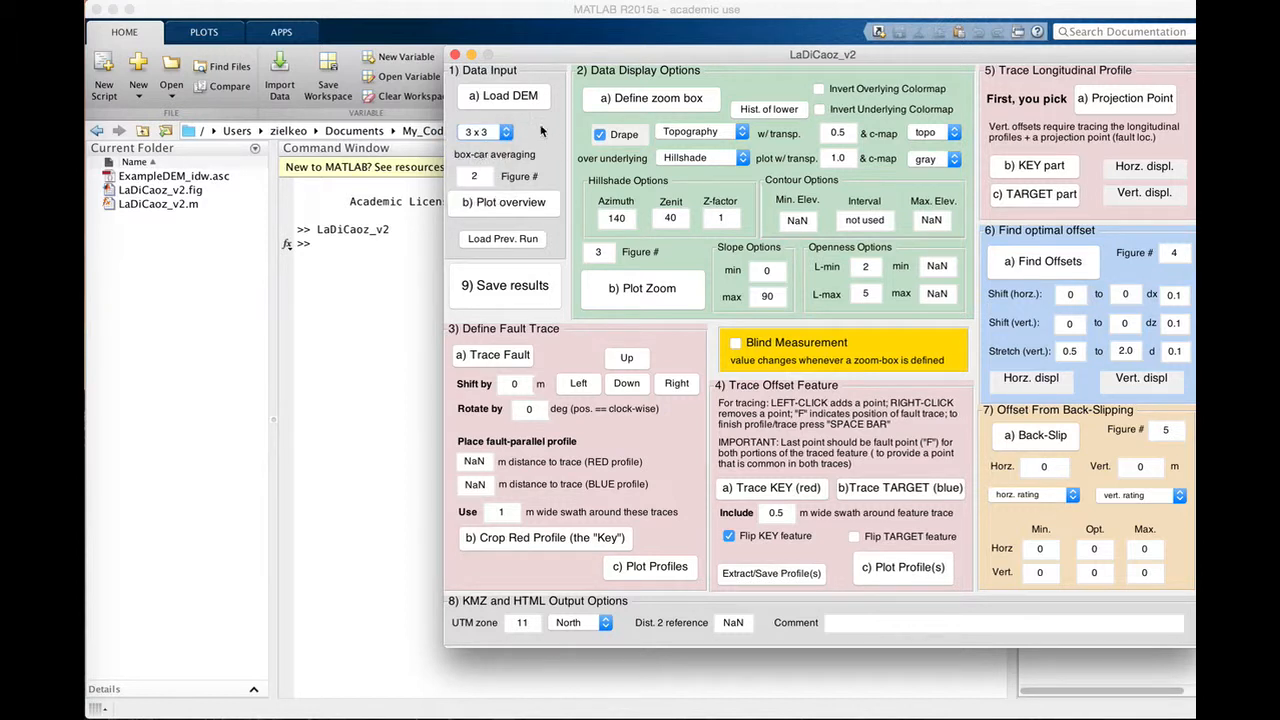
click(509, 100)
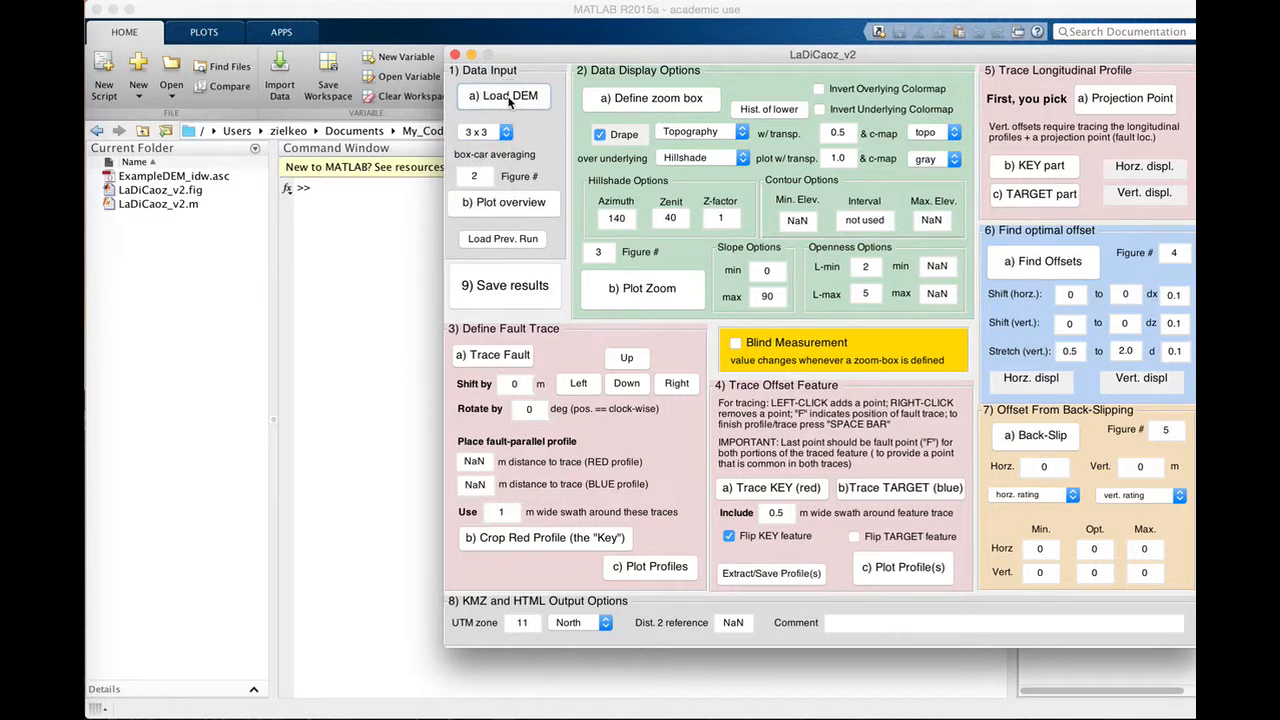
click(386, 81)
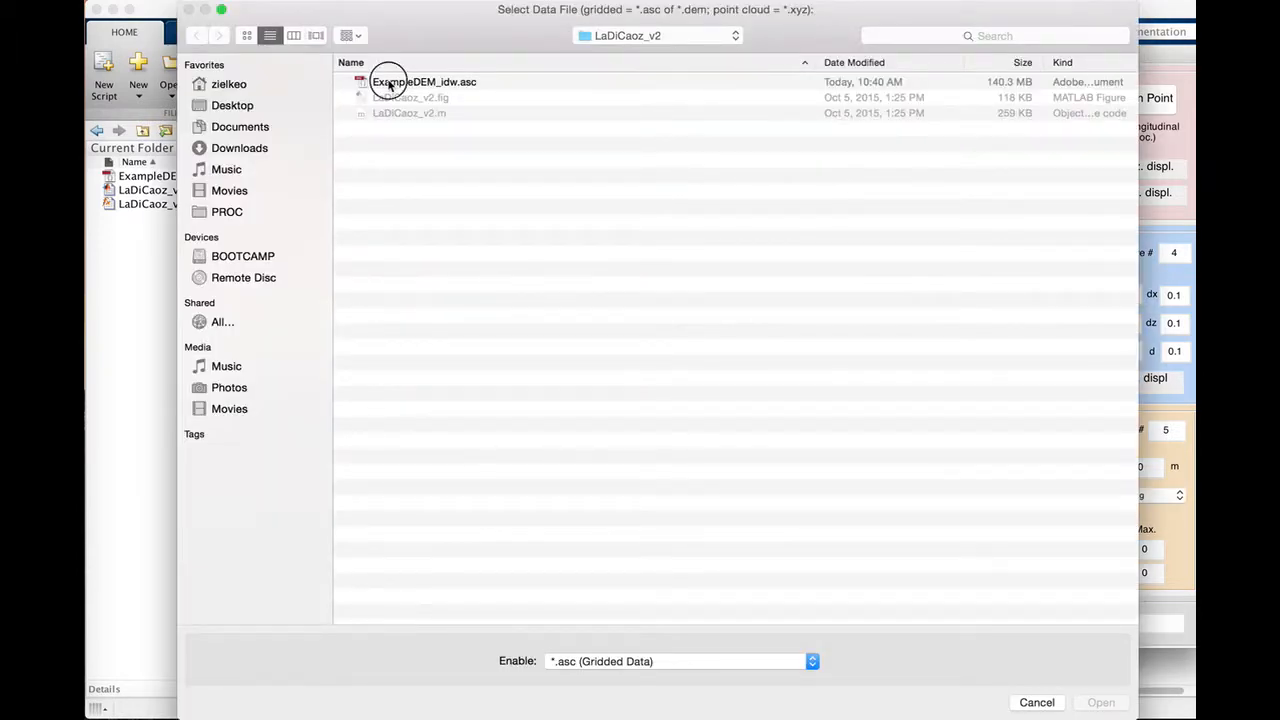
click(1095, 704)
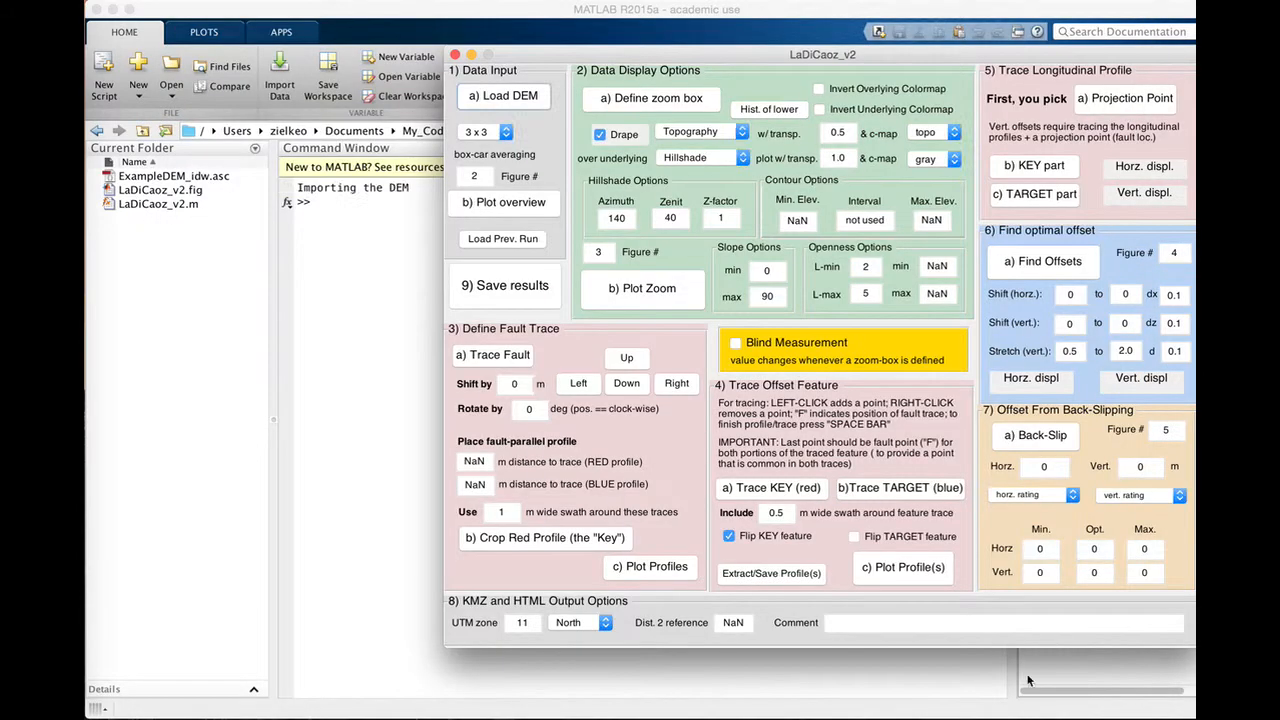
drag(571, 56, 624, 31)
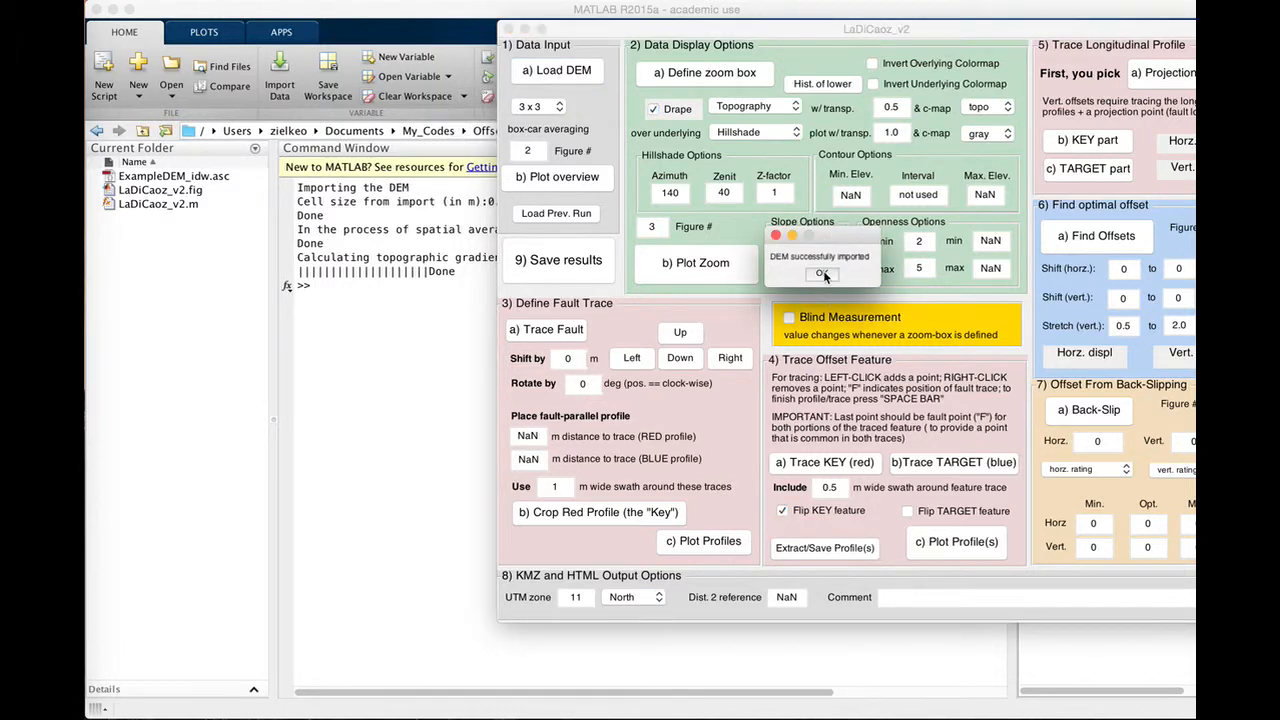
- Plot the DEM overview as Figure 2 and centre a close-up on the linear fault scarp with its gullies
click(565, 180)
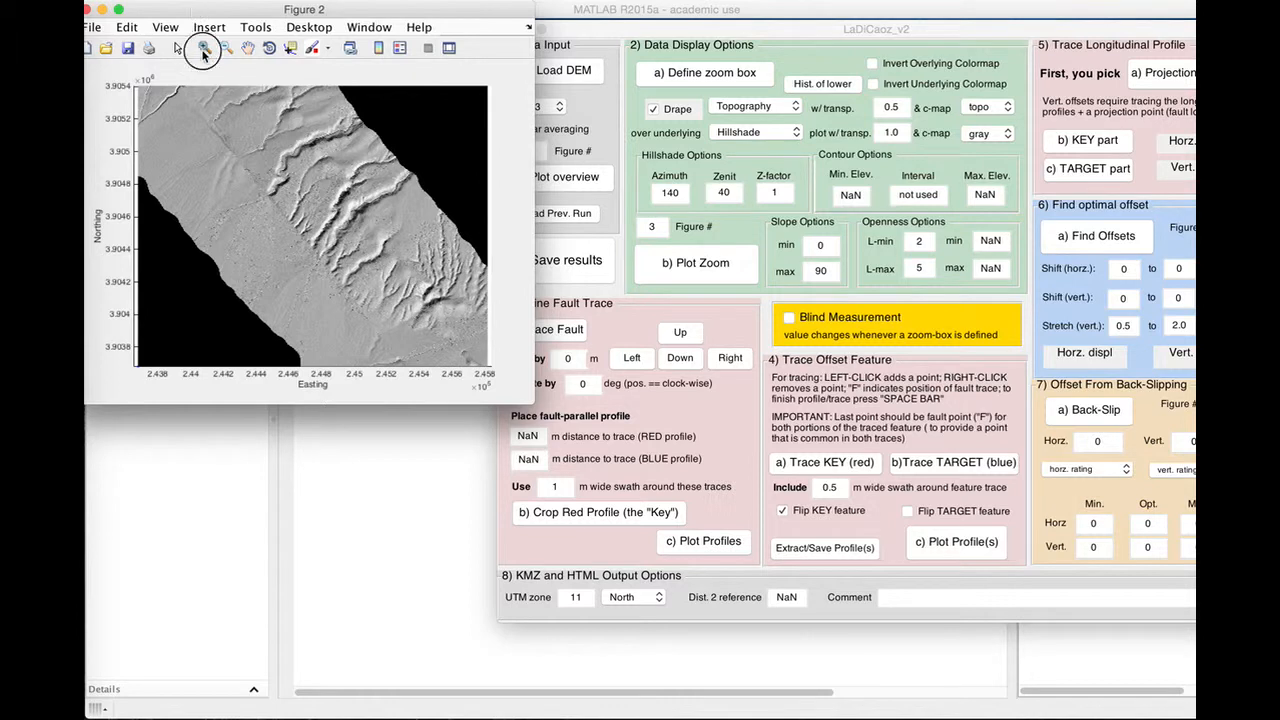
click(204, 47)
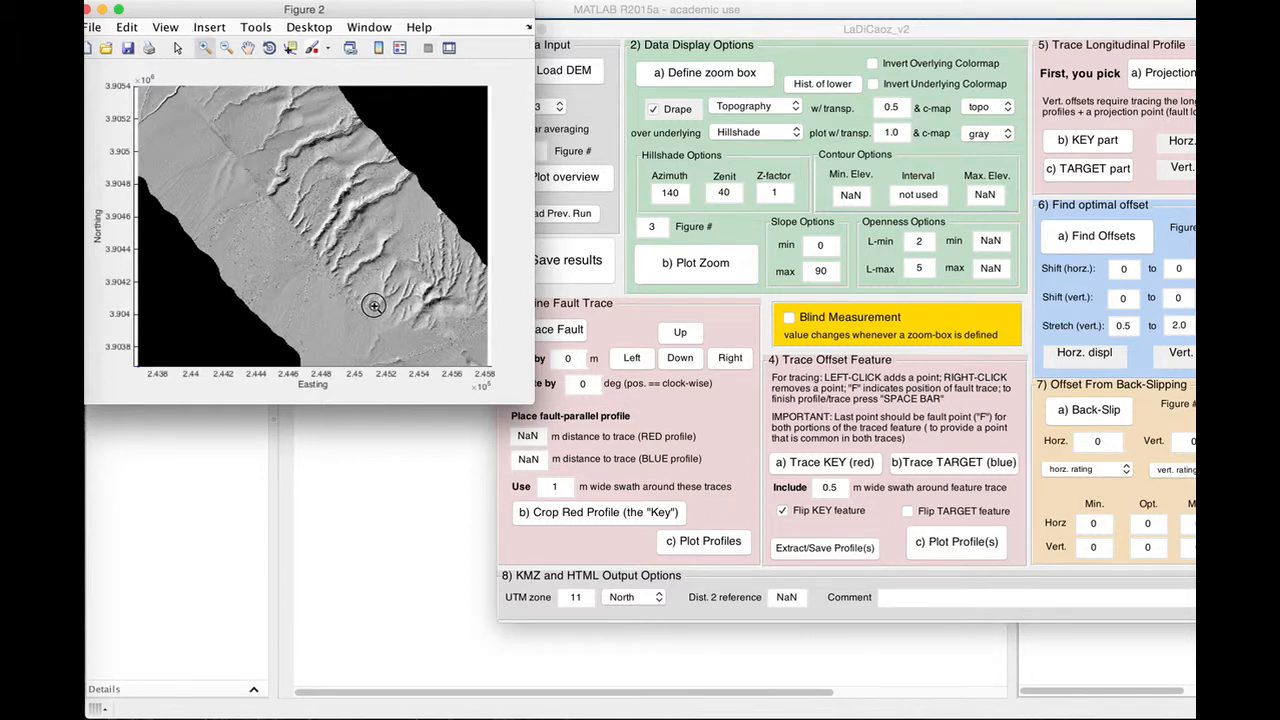
drag(387, 310, 245, 195)
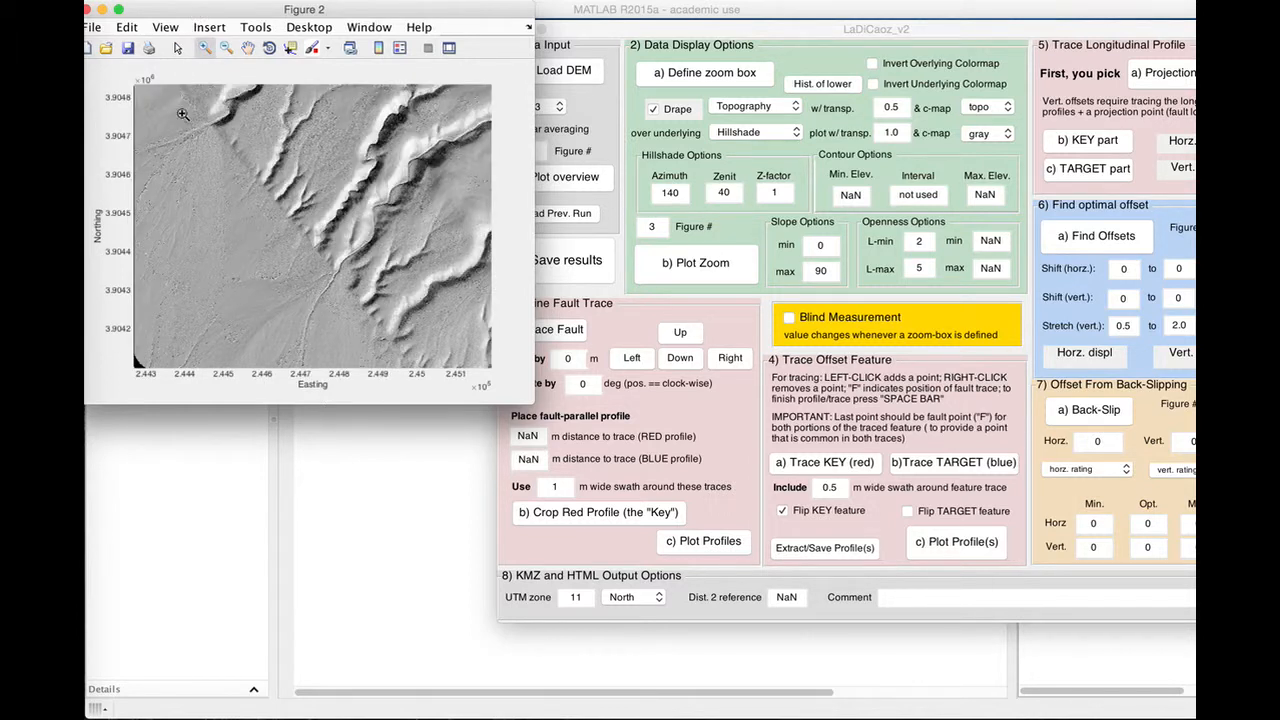
click(330, 260)
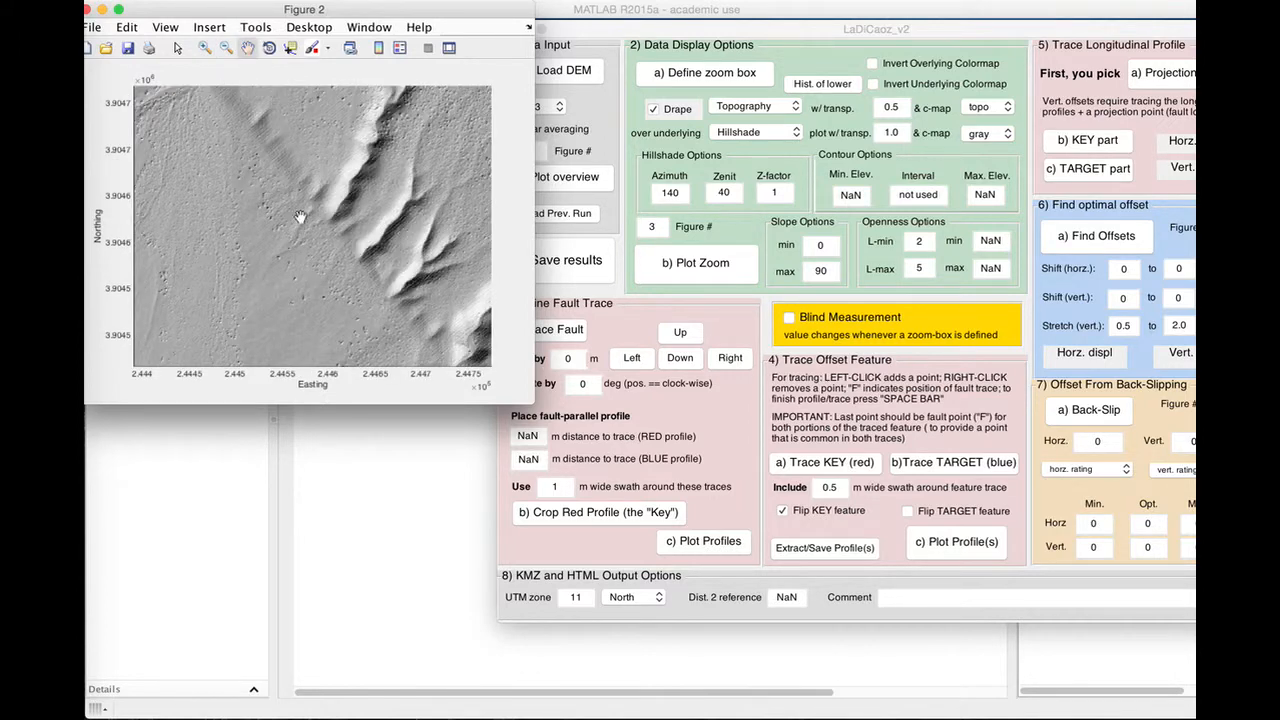
mouse_move(330, 248)
mouse_down()
mouse_move(311, 220)
mouse_move(308, 245)
mouse_up()
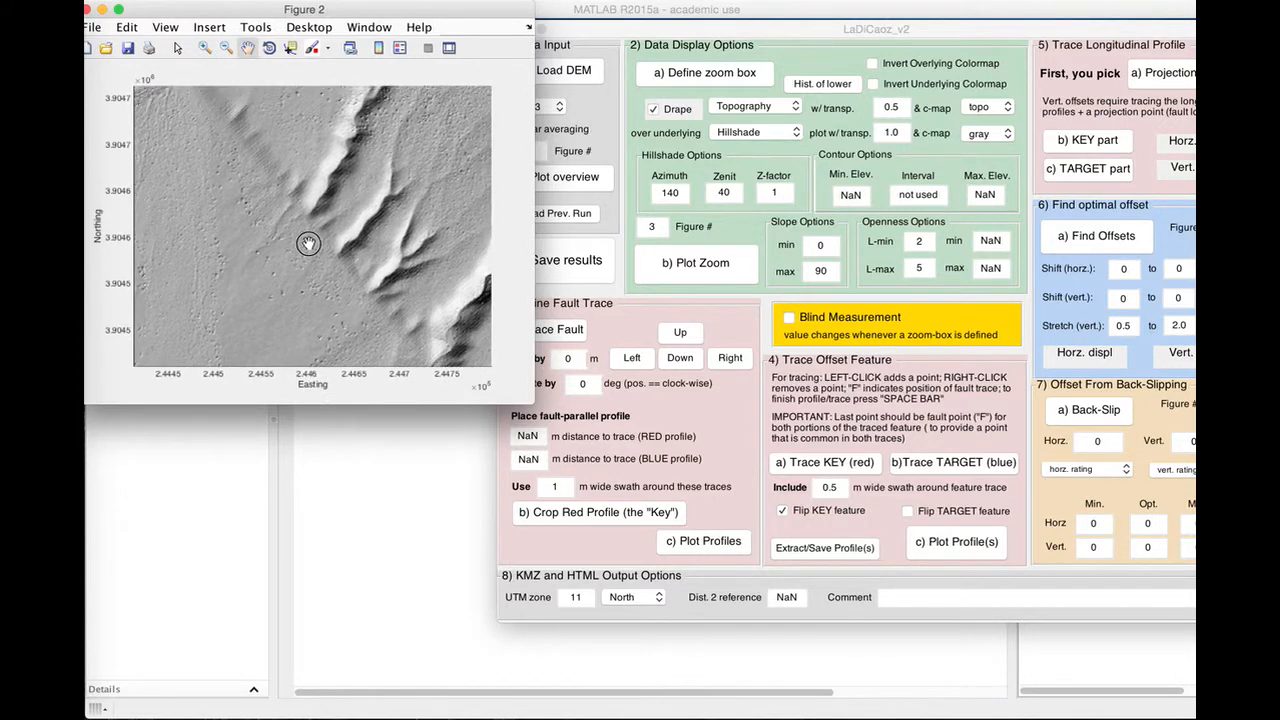
- Define a roughly square zoom box around the fault scarp and gullies in the overview, and plot it as Figure 3
click(630, 91)
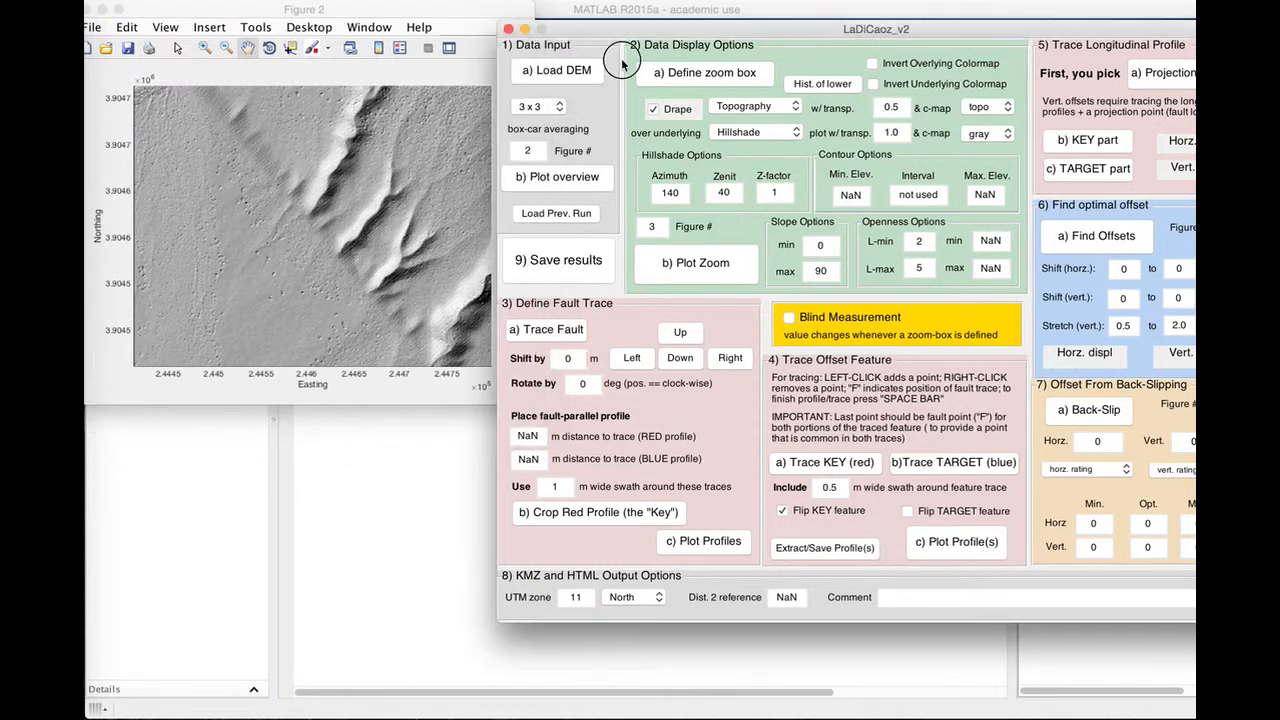
click(731, 73)
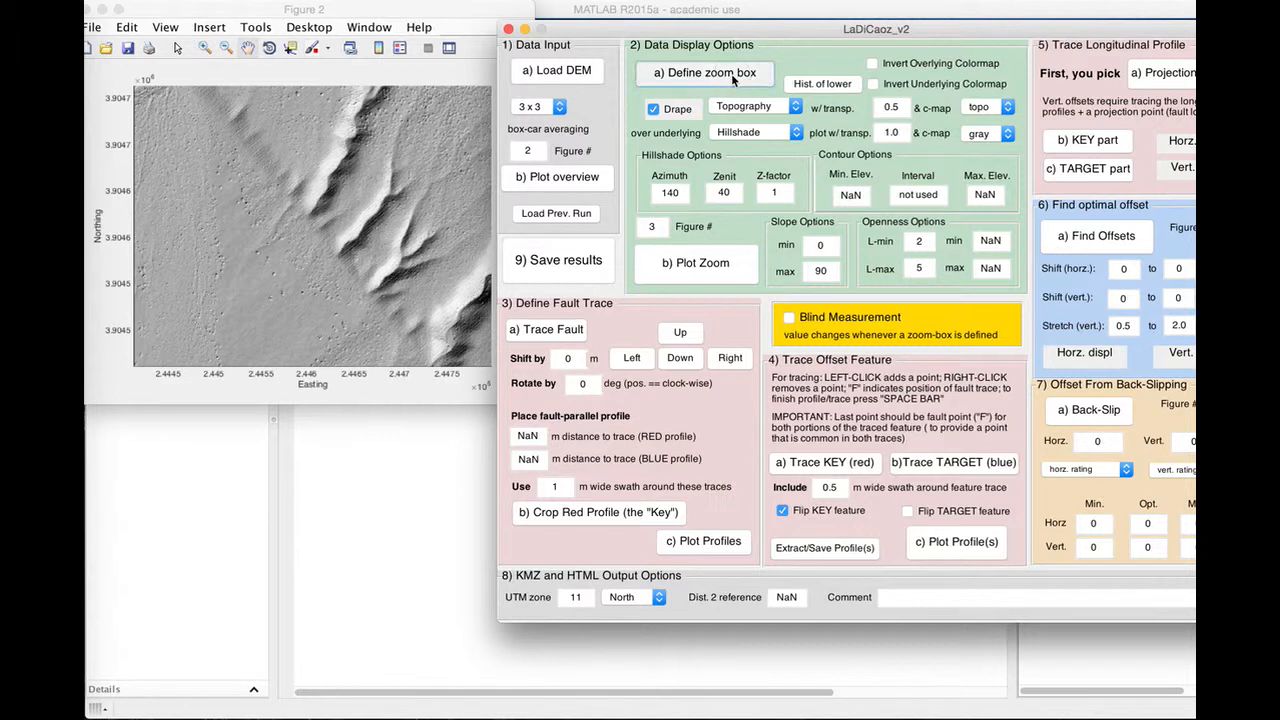
click(192, 107)
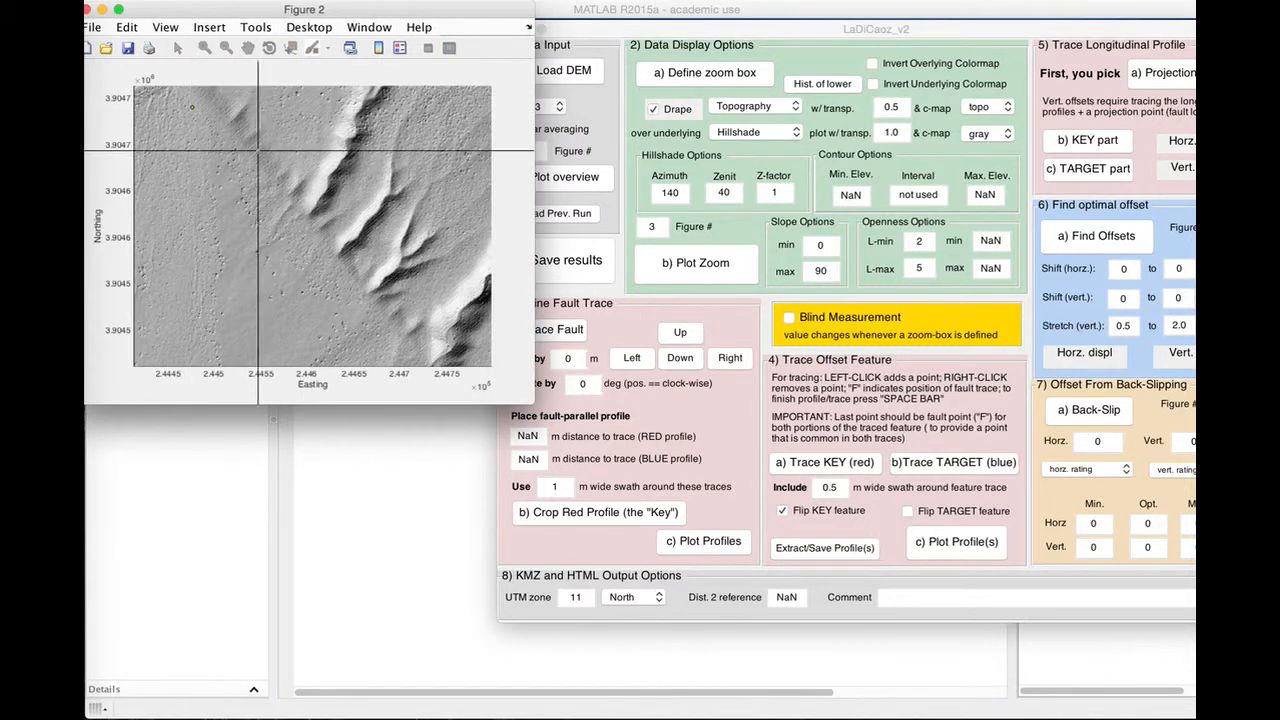
click(428, 338)
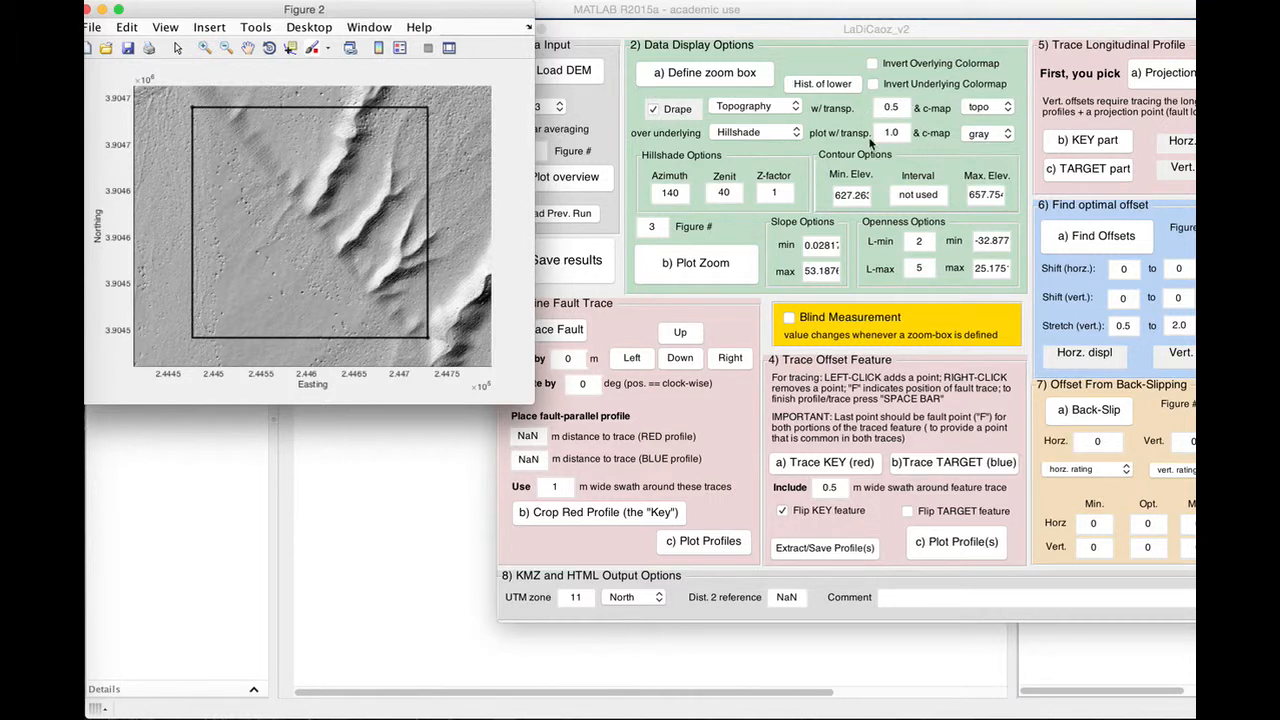
click(692, 262)
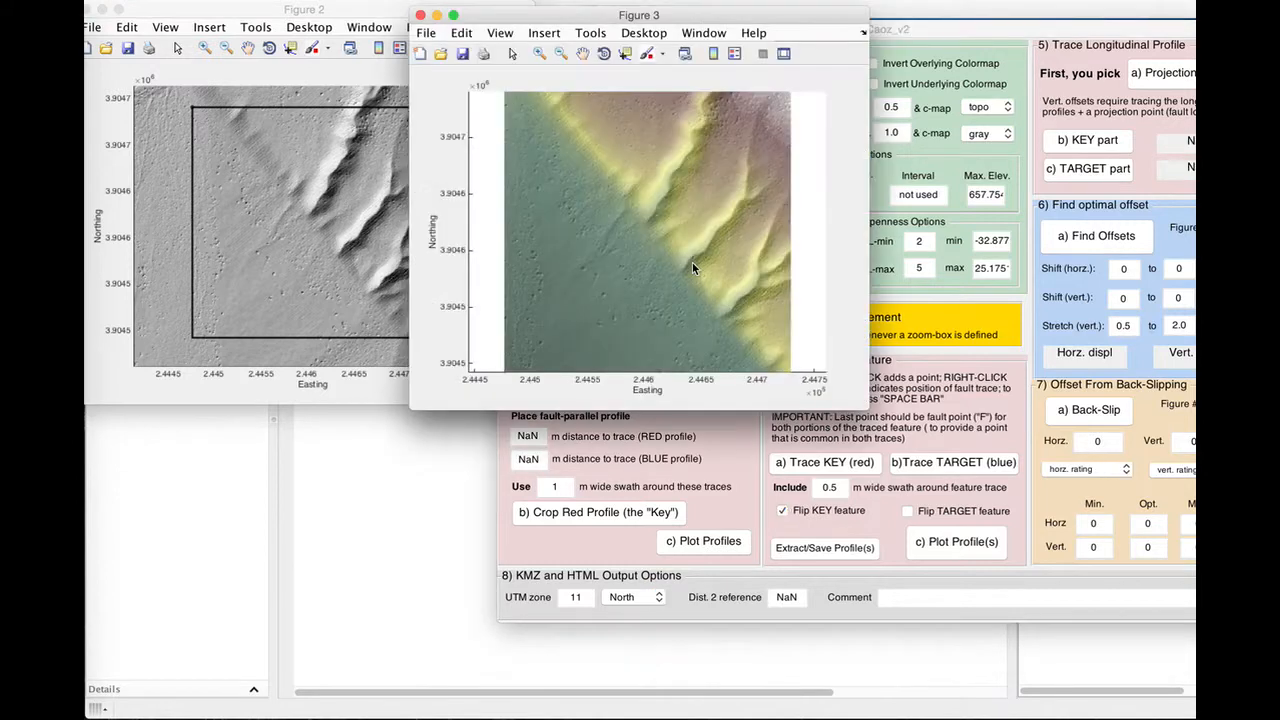
drag(614, 16, 329, 25)
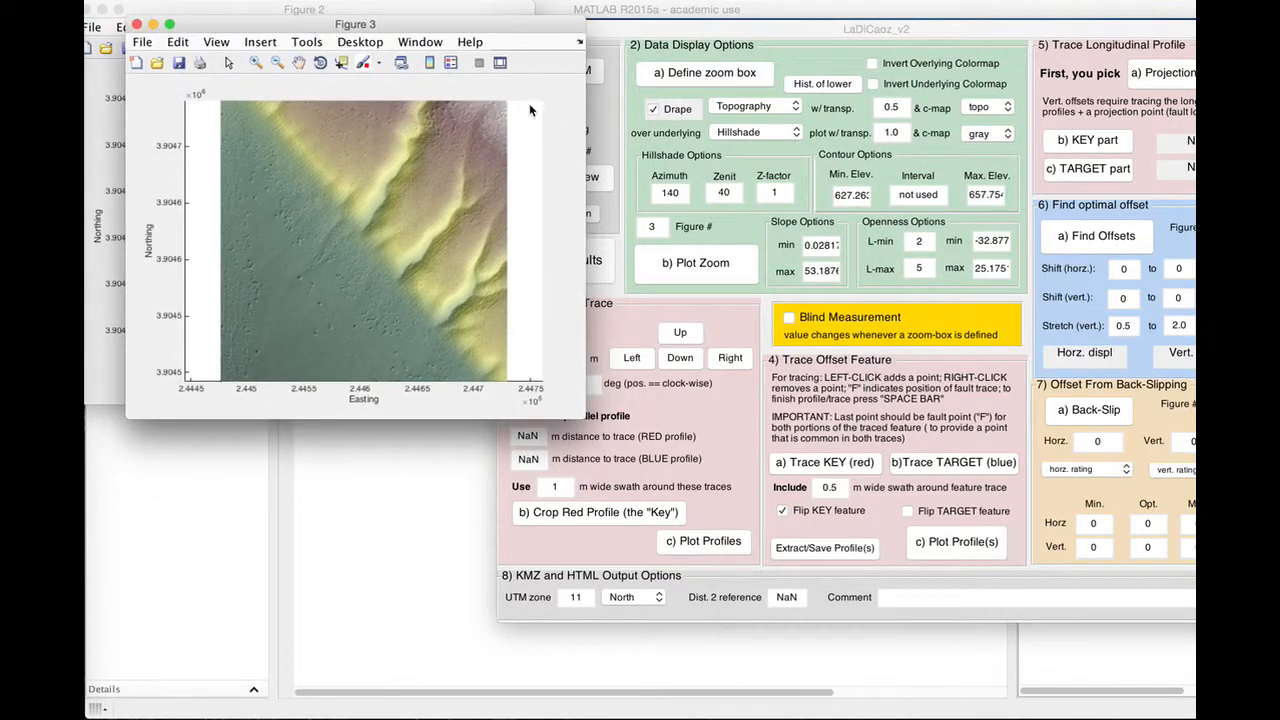
- Change the underlying layer to Slope, invert the underlying colormap and replot the zoom area
click(751, 133)
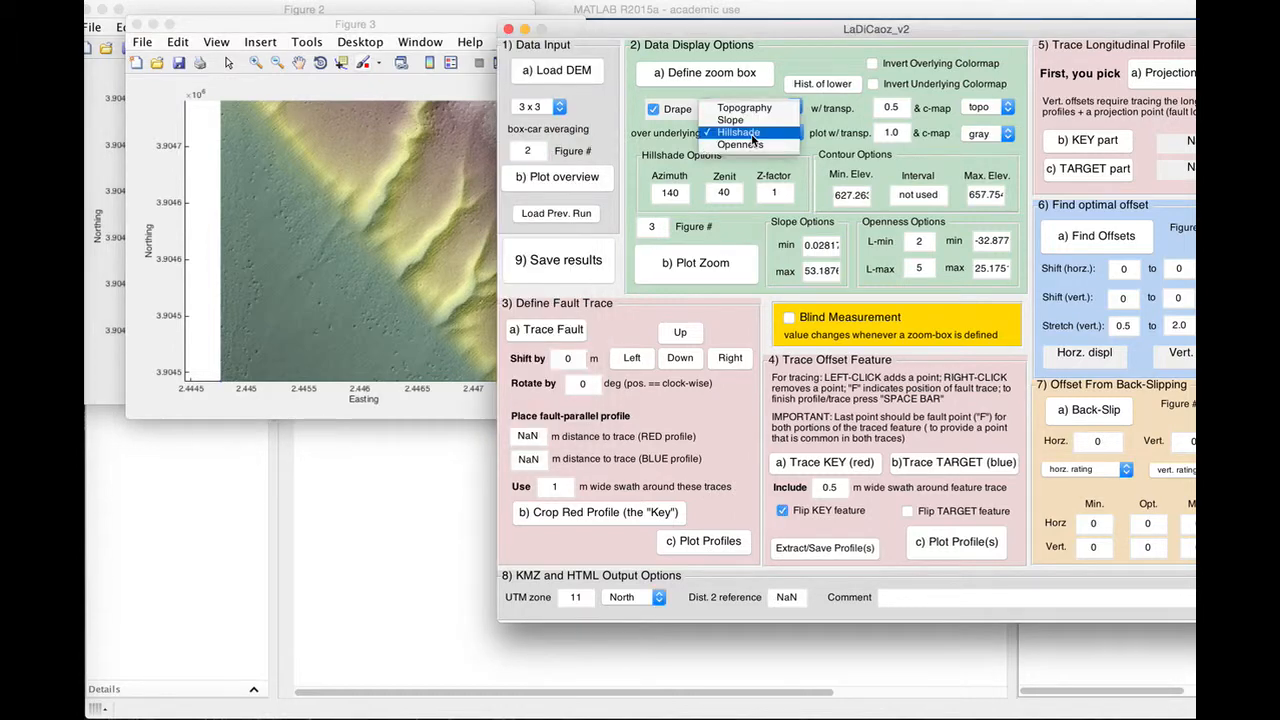
click(733, 120)
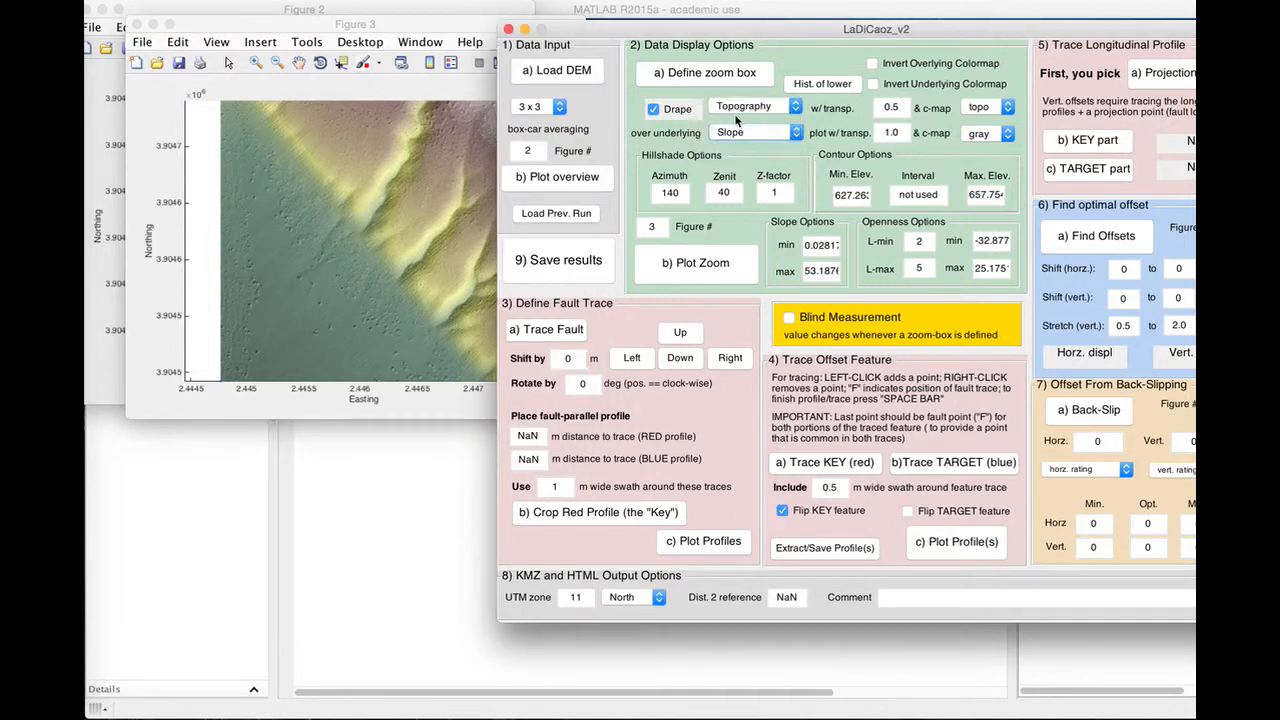
click(674, 258)
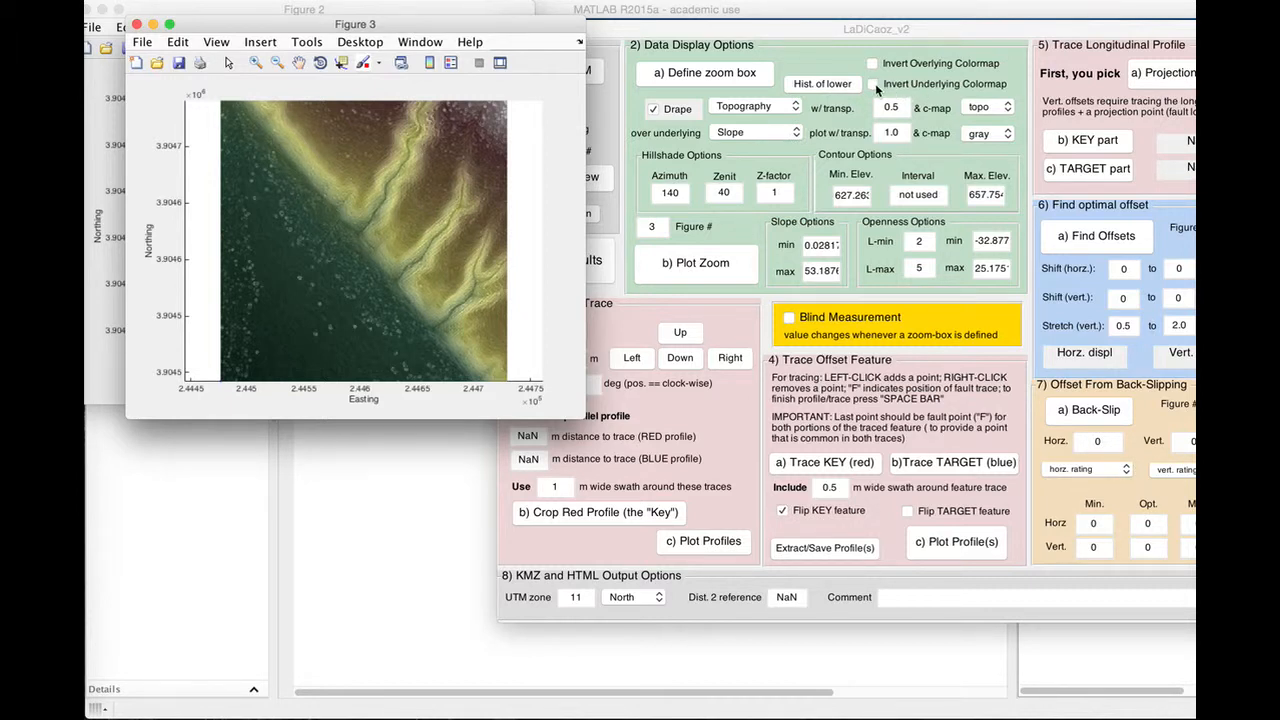
click(874, 86)
click(705, 268)
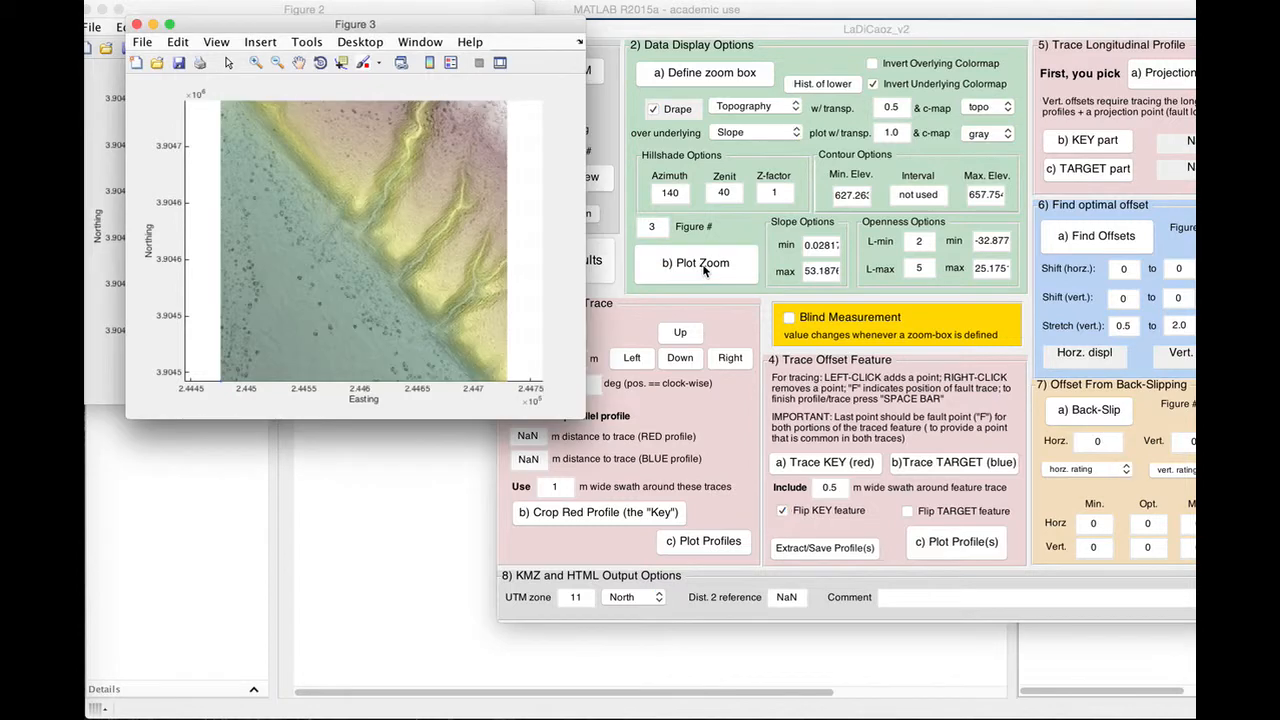
- Set the maximum slope to 30 and replot the zoom area
drag(806, 272, 882, 277)
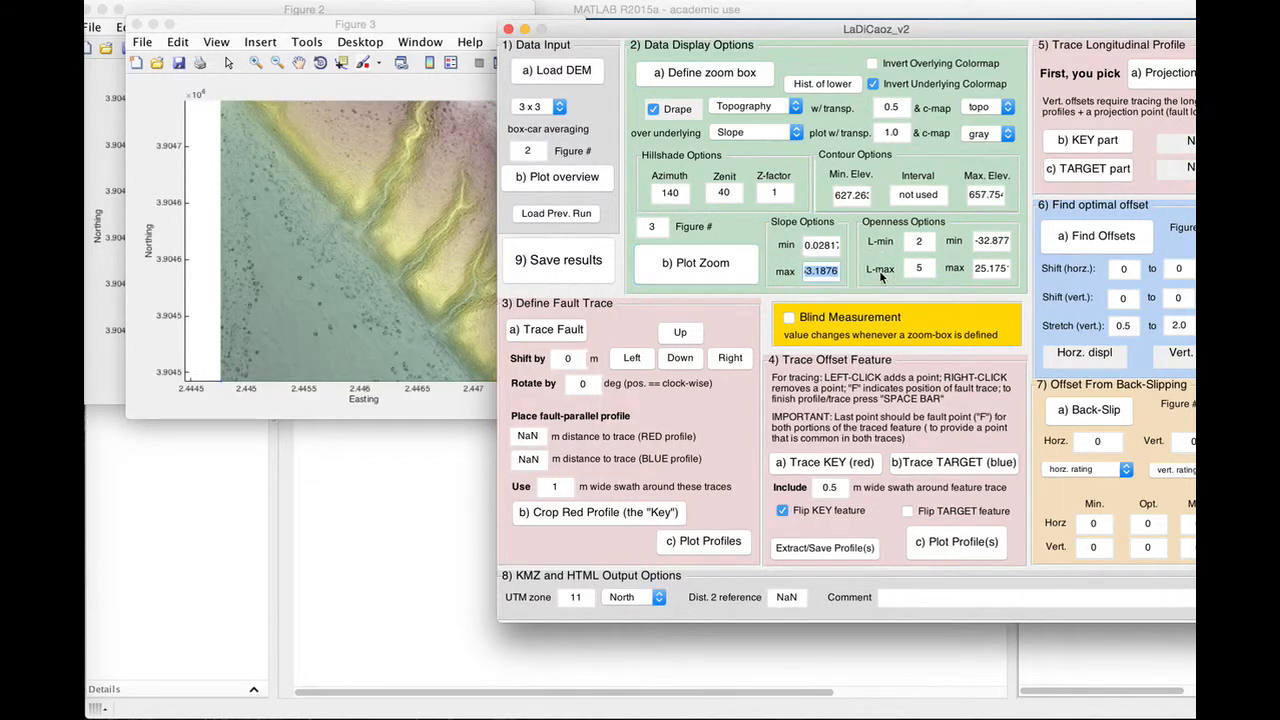
key(BackSpace)
click(720, 264)
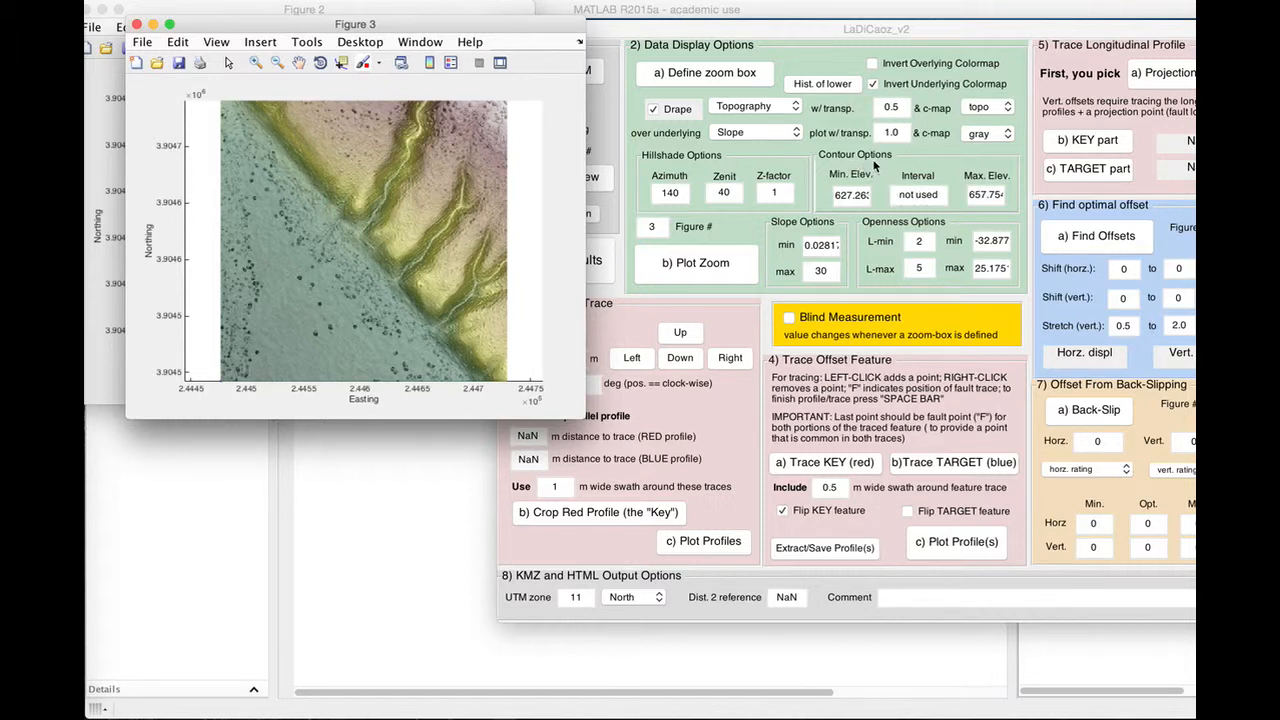
- Set the contour interval to 0.5, replot the zoom area and take a closer look at the contours along the fault
click(901, 197)
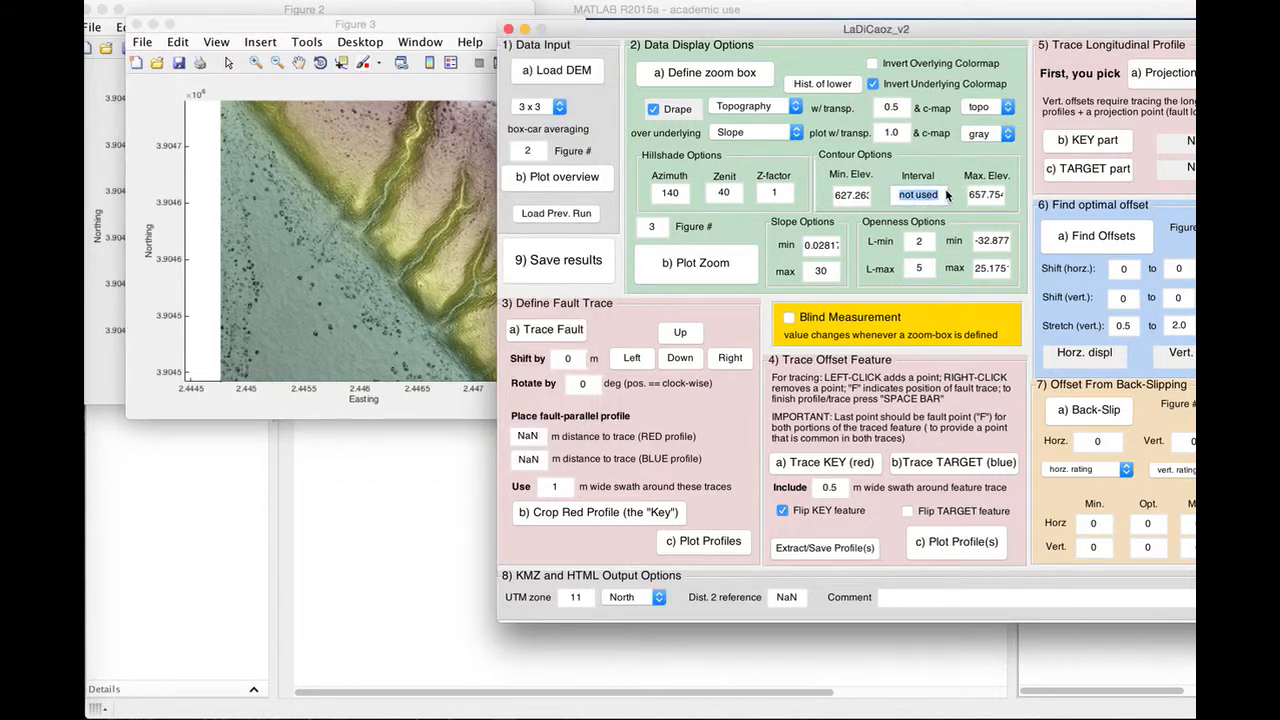
text(0.5)
click(699, 278)
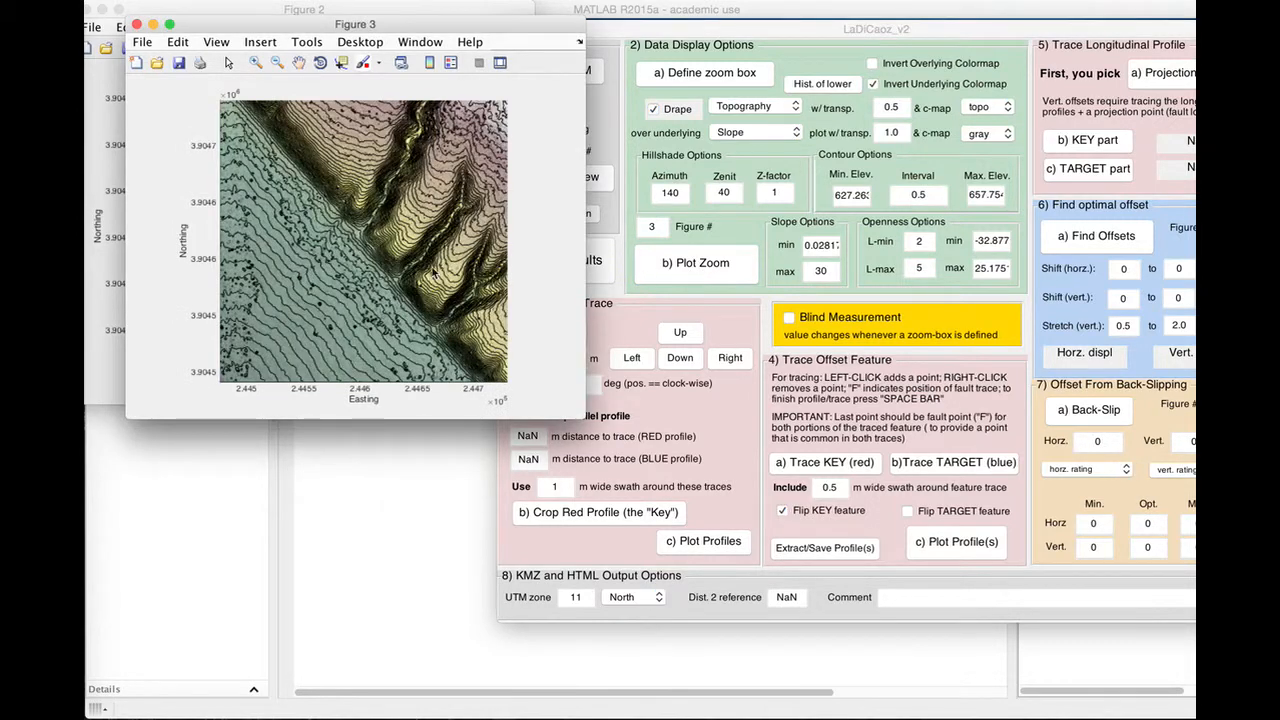
click(256, 62)
drag(272, 148, 448, 318)
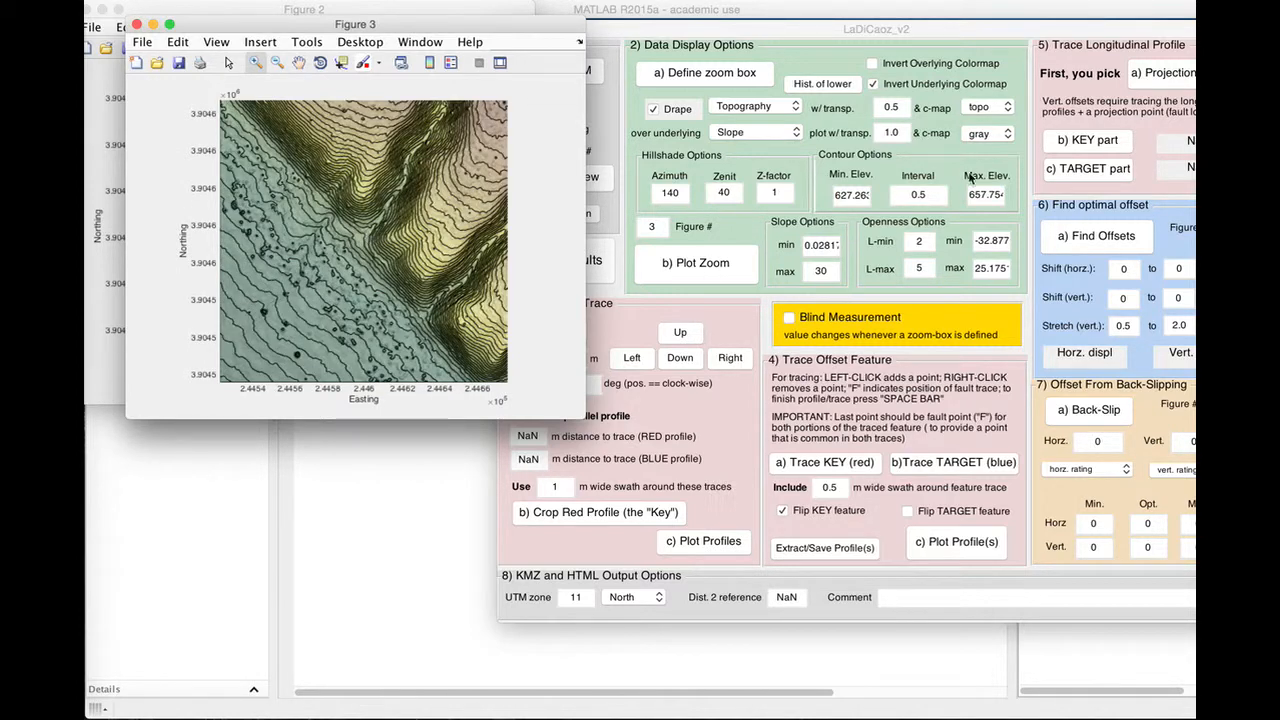
- Enter the non-numeric text "fea" as the contour interval and replot the zoom area to turn the contours off
click(912, 196)
click(958, 194)
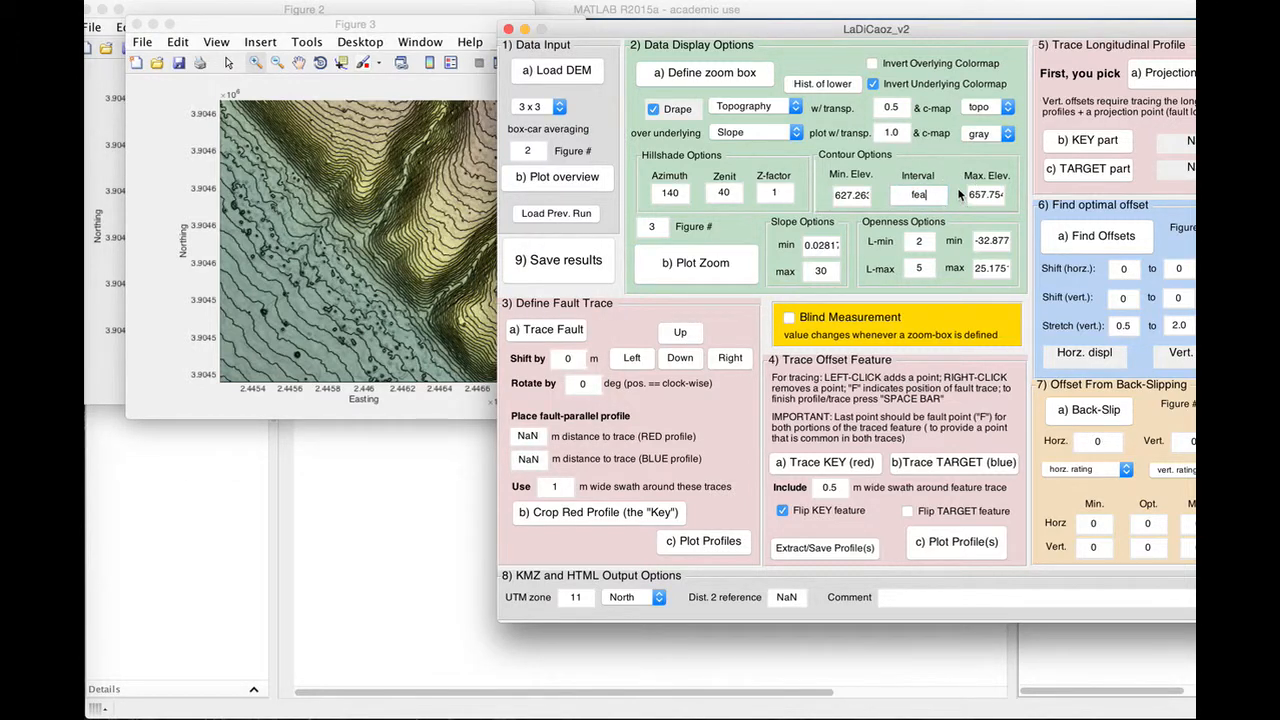
key(Return)
click(696, 278)
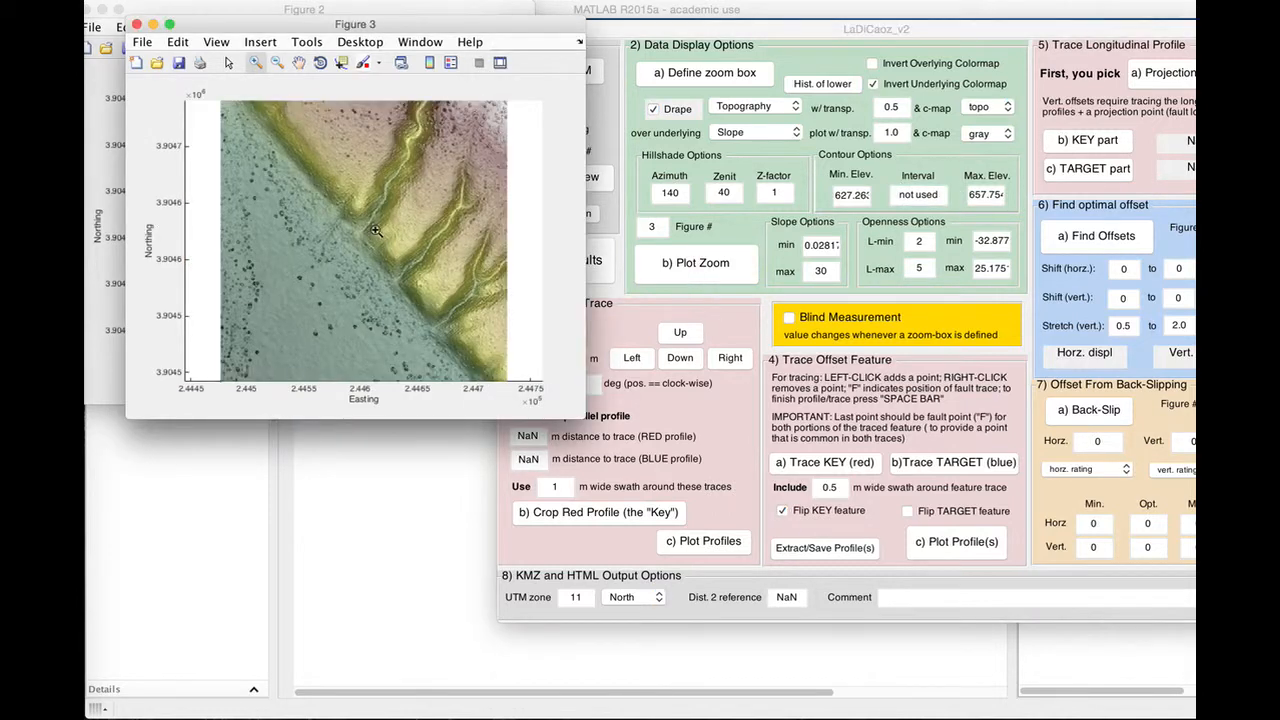
- Set the contour interval to .3, replot the zoom area and enlarge Figure 3 around the offset channels
click(903, 197)
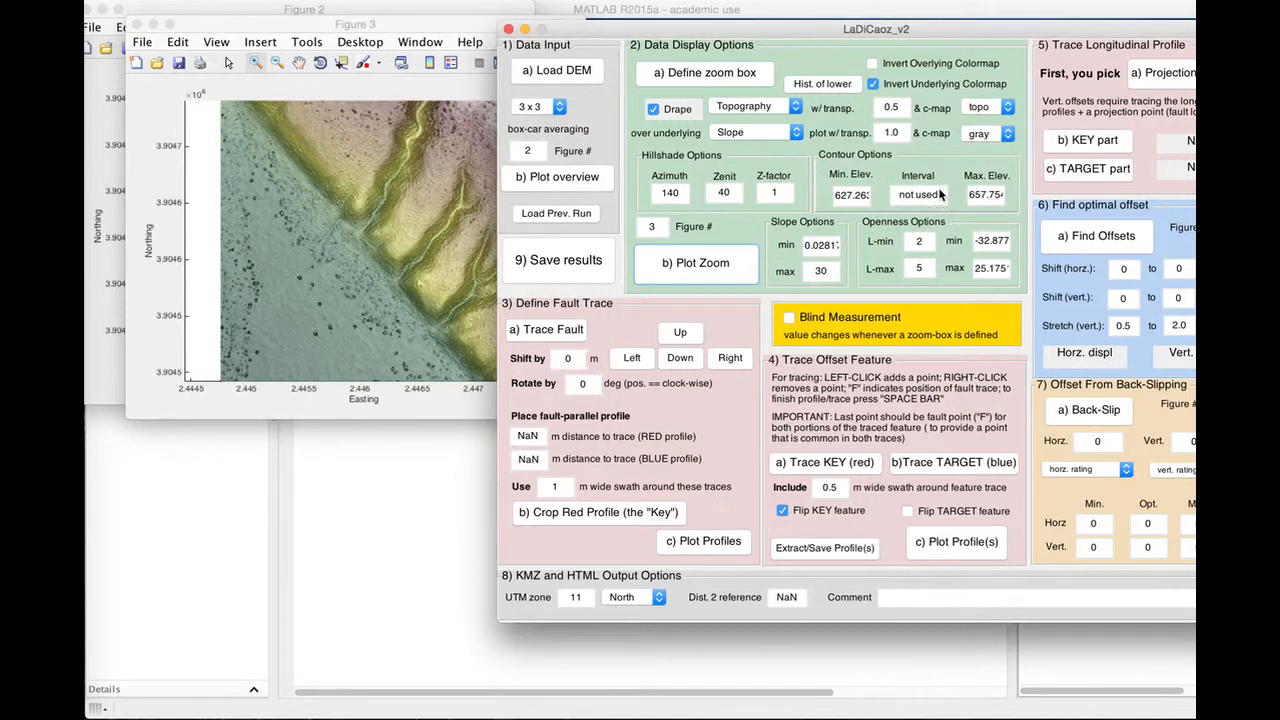
drag(941, 192, 907, 186)
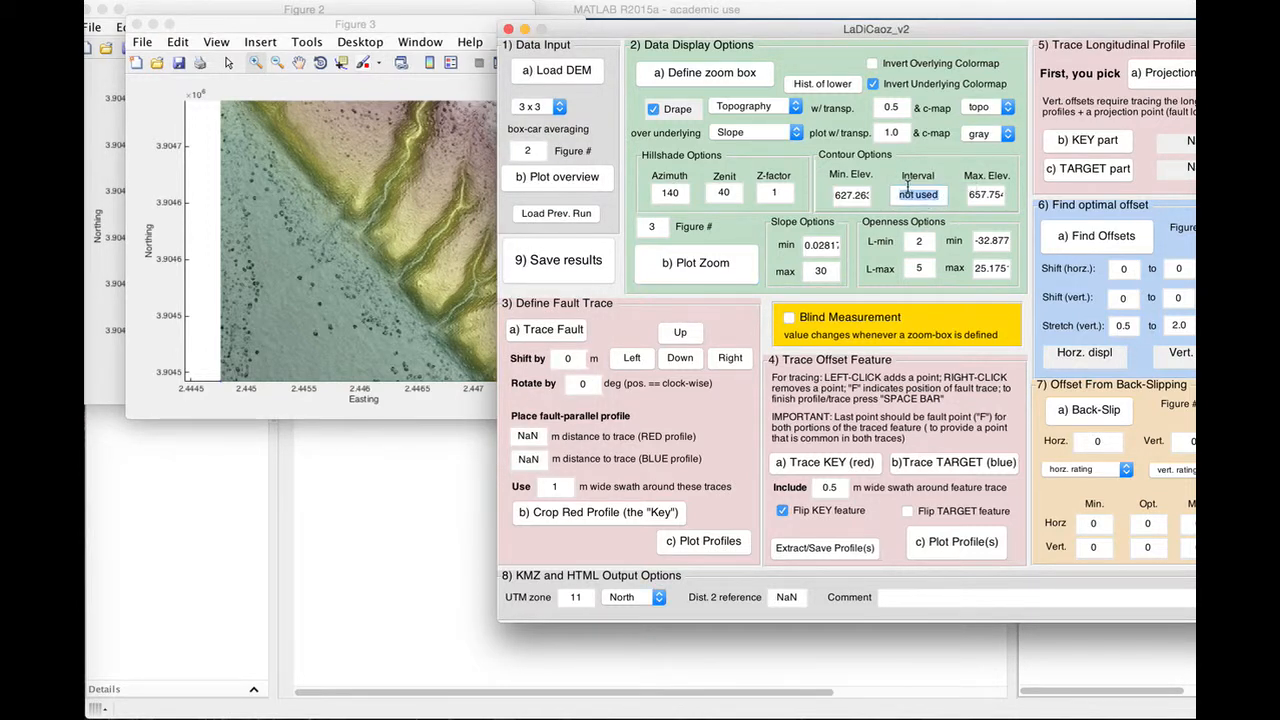
text(.3)
click(714, 268)
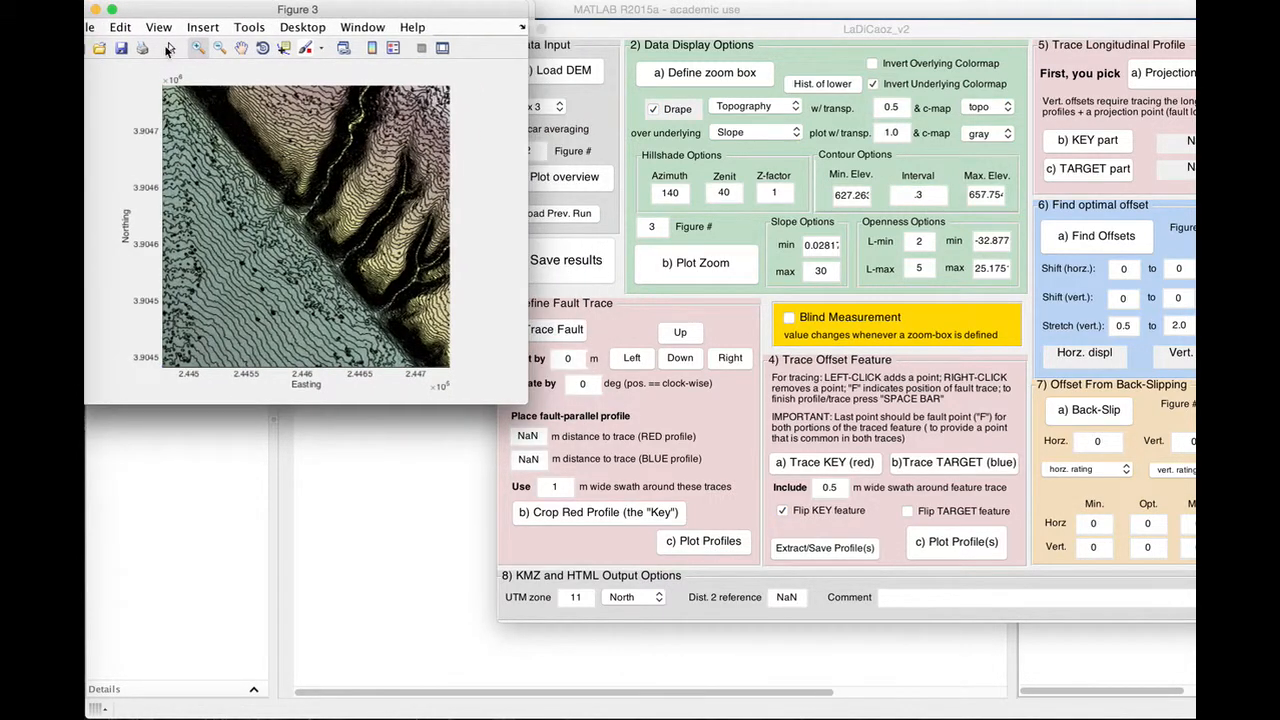
drag(200, 144, 820, 698)
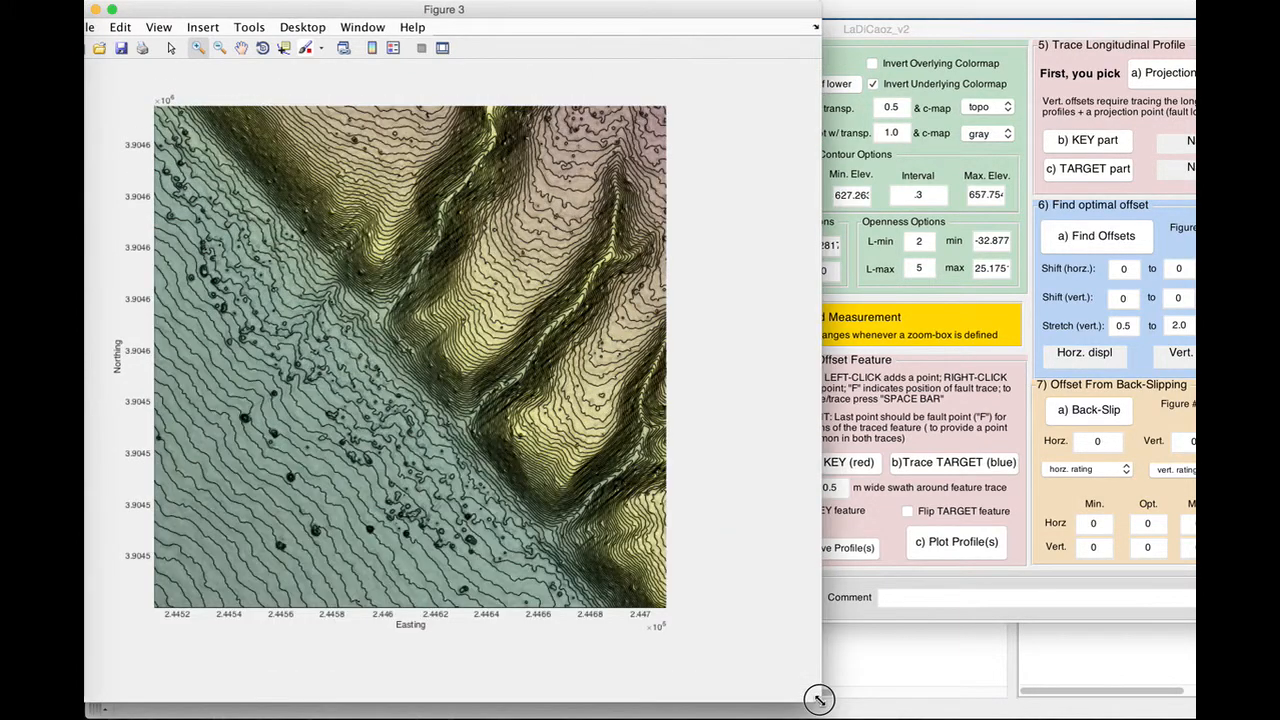
- Move the main MATLAB window out of the way and bring the LaDiCaoz_v2 window back to the front
click(915, 6)
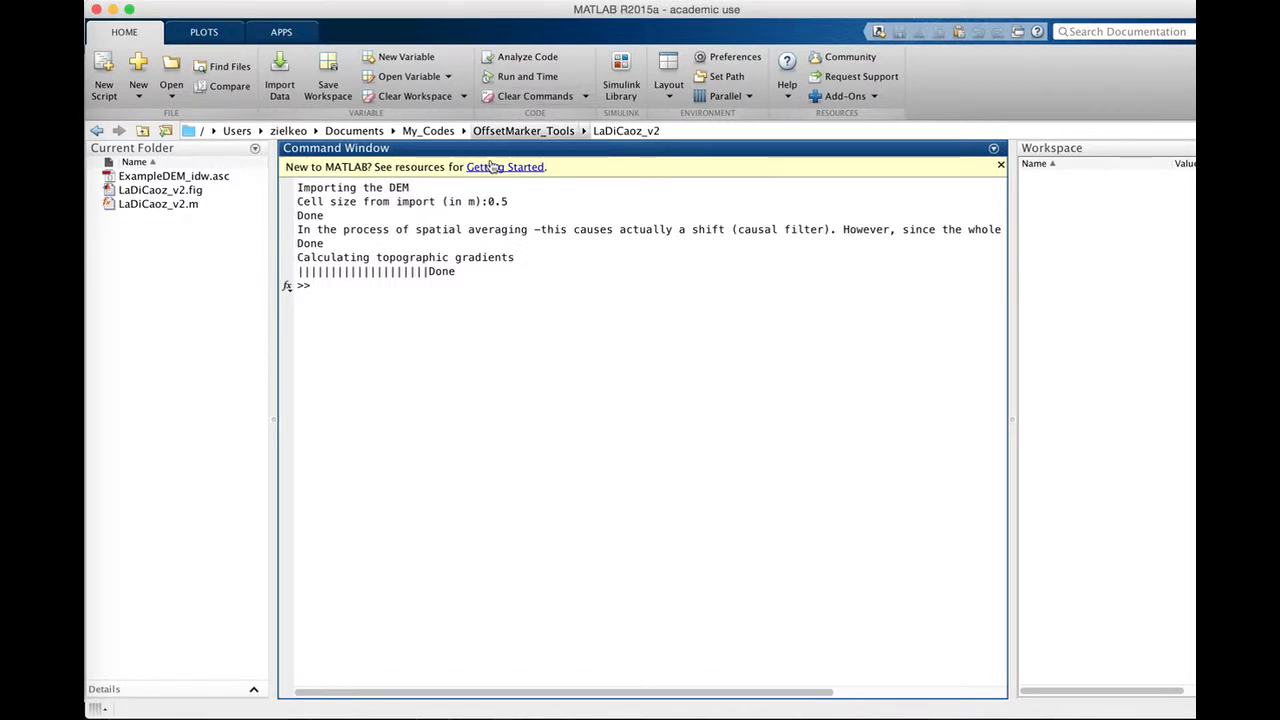
click(431, 15)
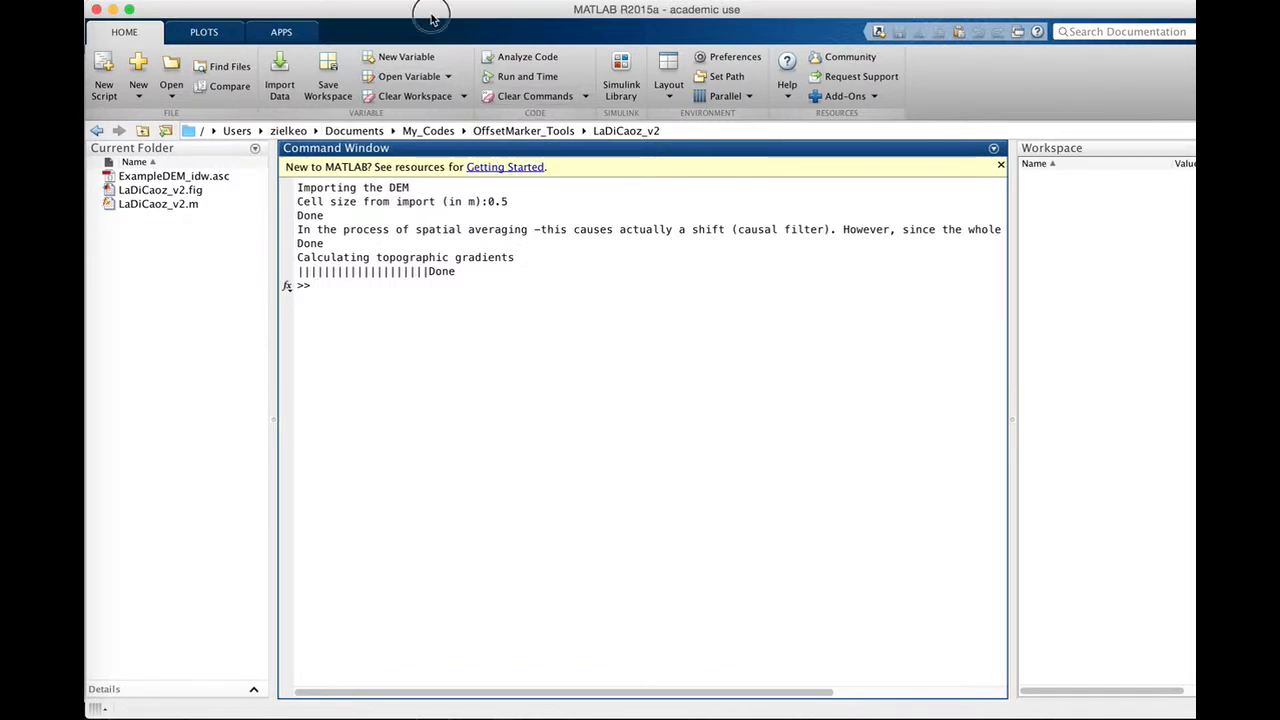
drag(431, 15, 443, 126)
click(865, 30)
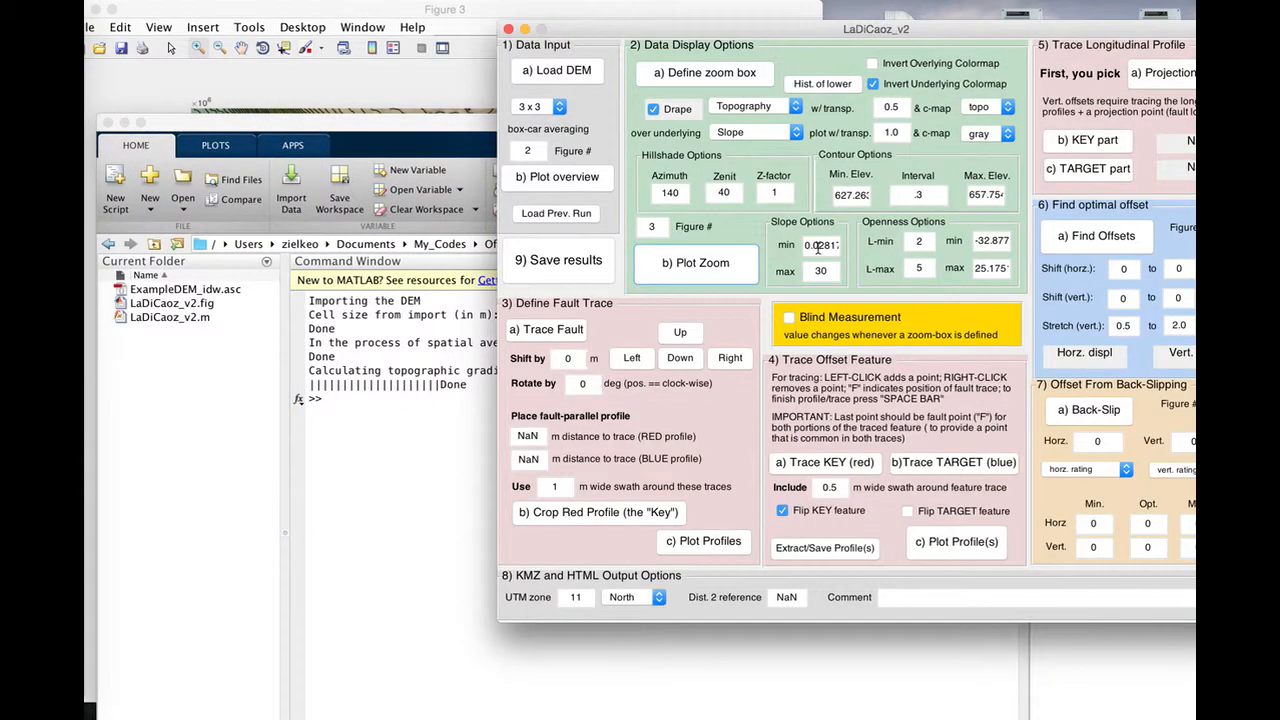
- Try to switch on Blind Measurement with the zoom box already drawn, and dismiss the error dialog
click(789, 320)
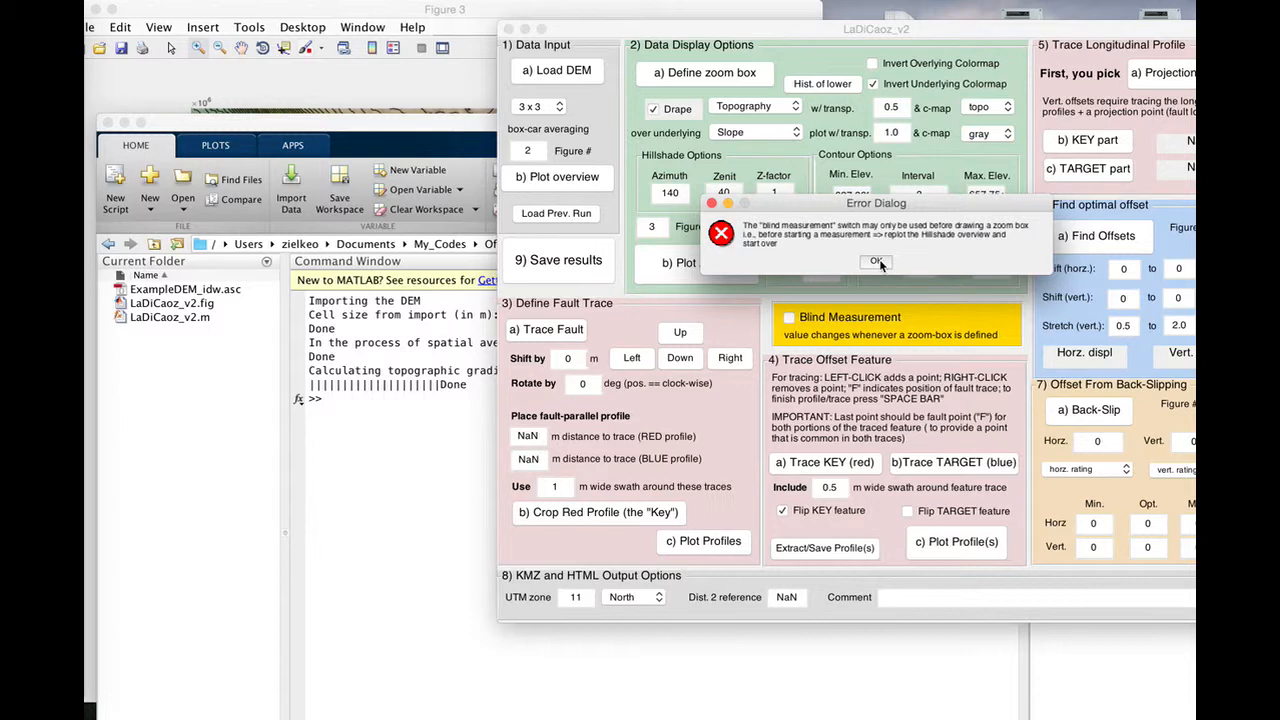
click(877, 261)
- Rearrange the LaDiCaoz_v2 and Figure 3 windows so the map plot and the controls are both within reach
drag(646, 30, 645, 10)
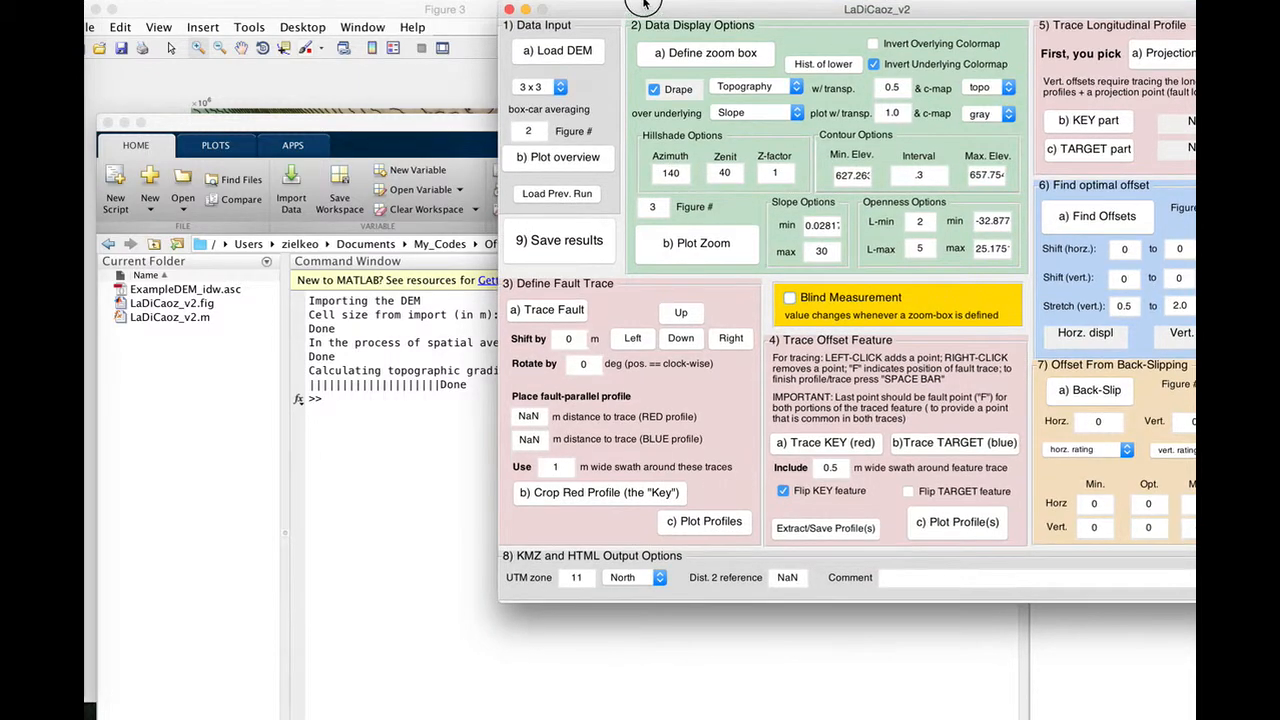
click(393, 6)
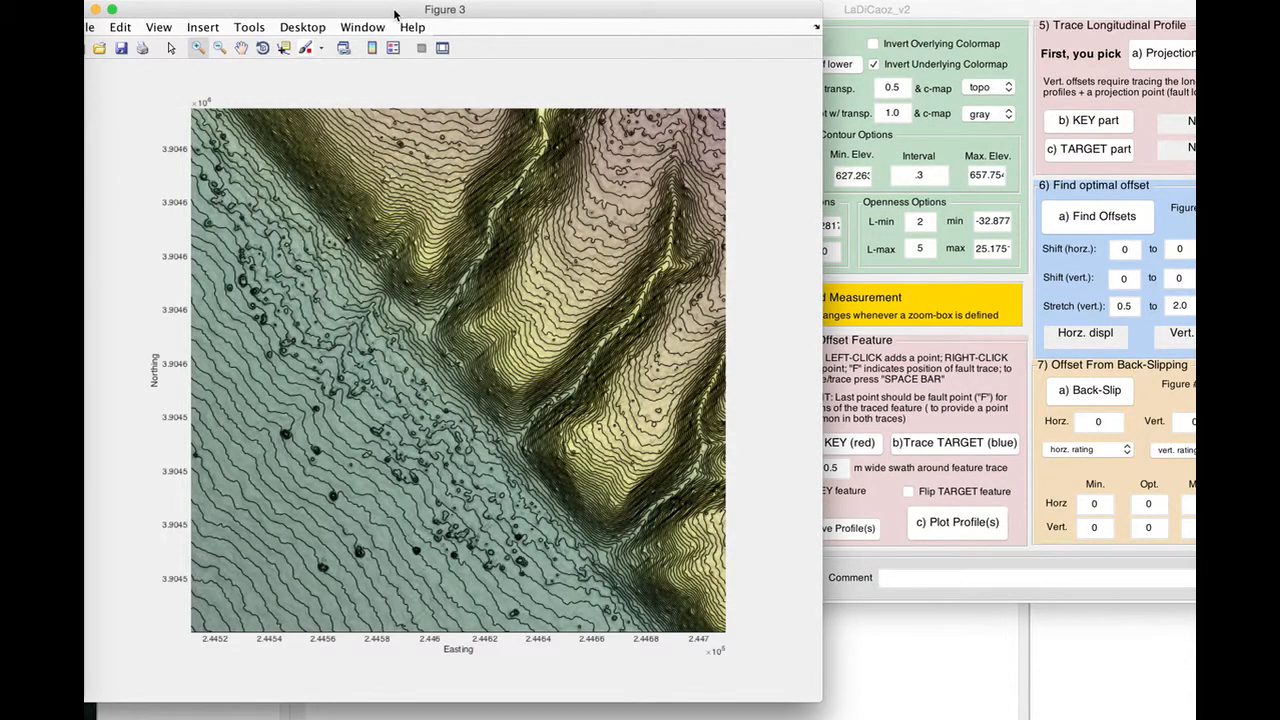
drag(393, 6, 356, 8)
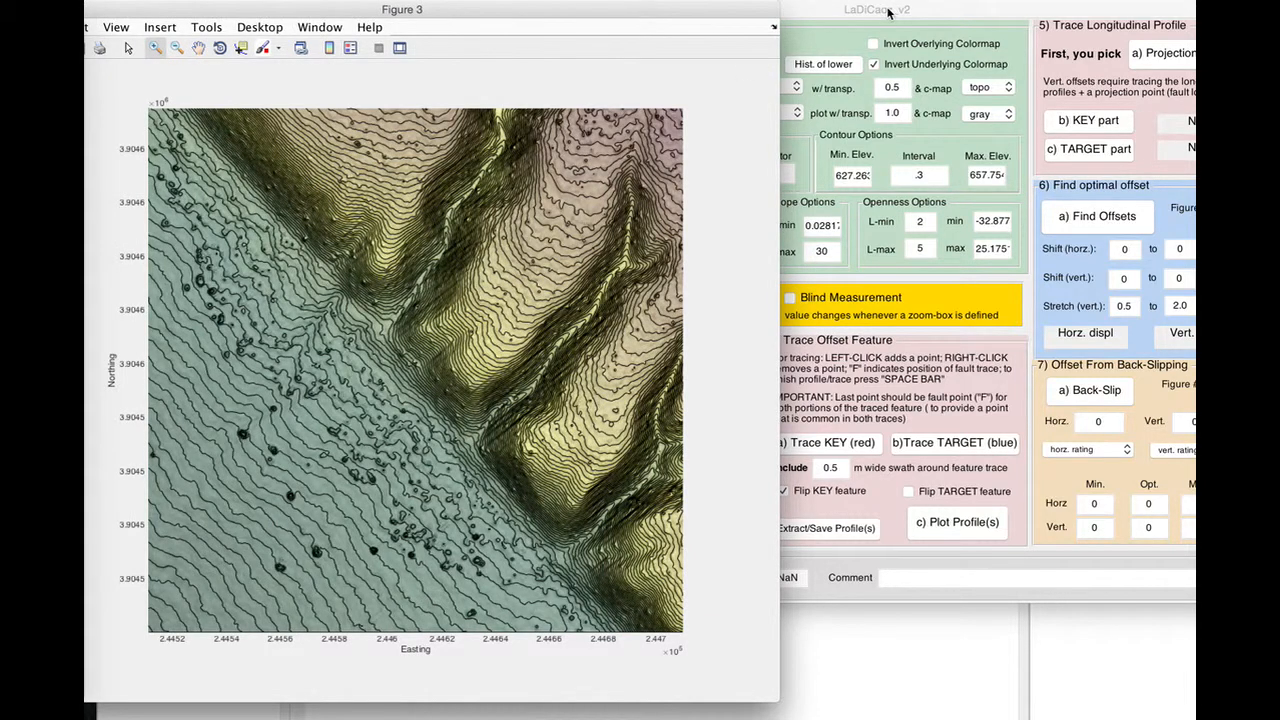
- Trace the fault in Figure 3 along only the short northwestern part of the scarp
click(848, 38)
click(558, 309)
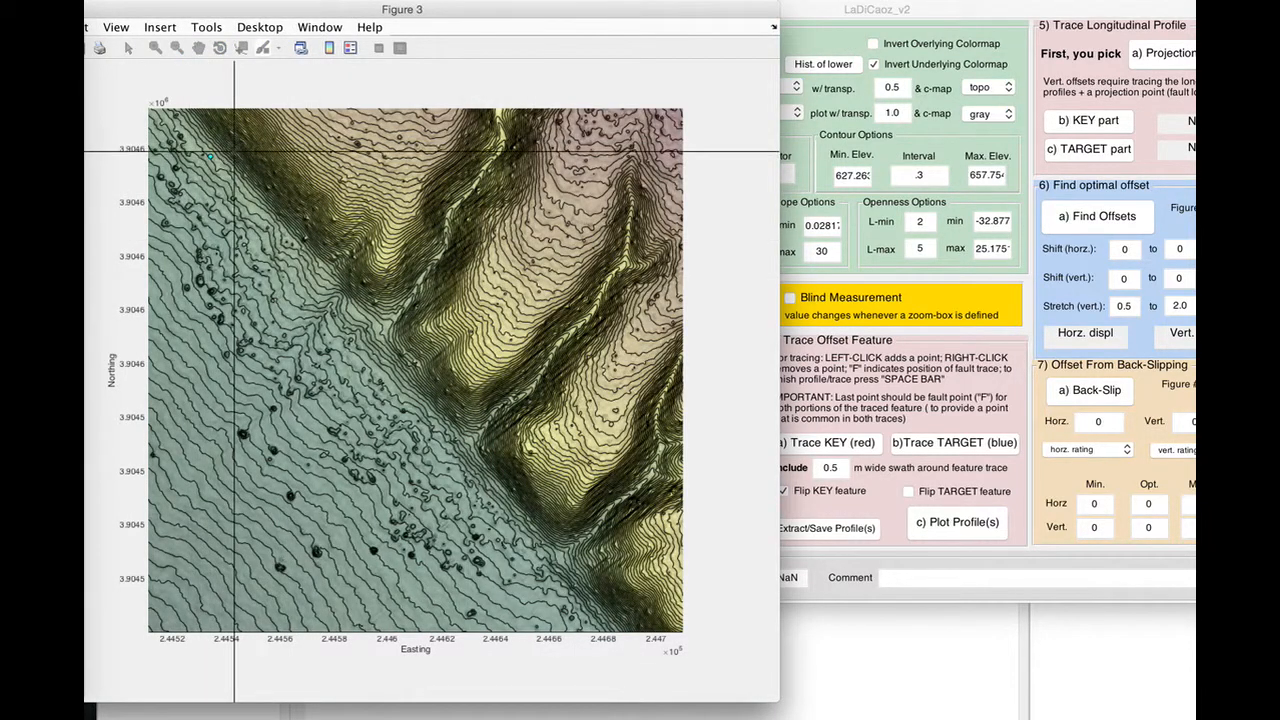
click(335, 286)
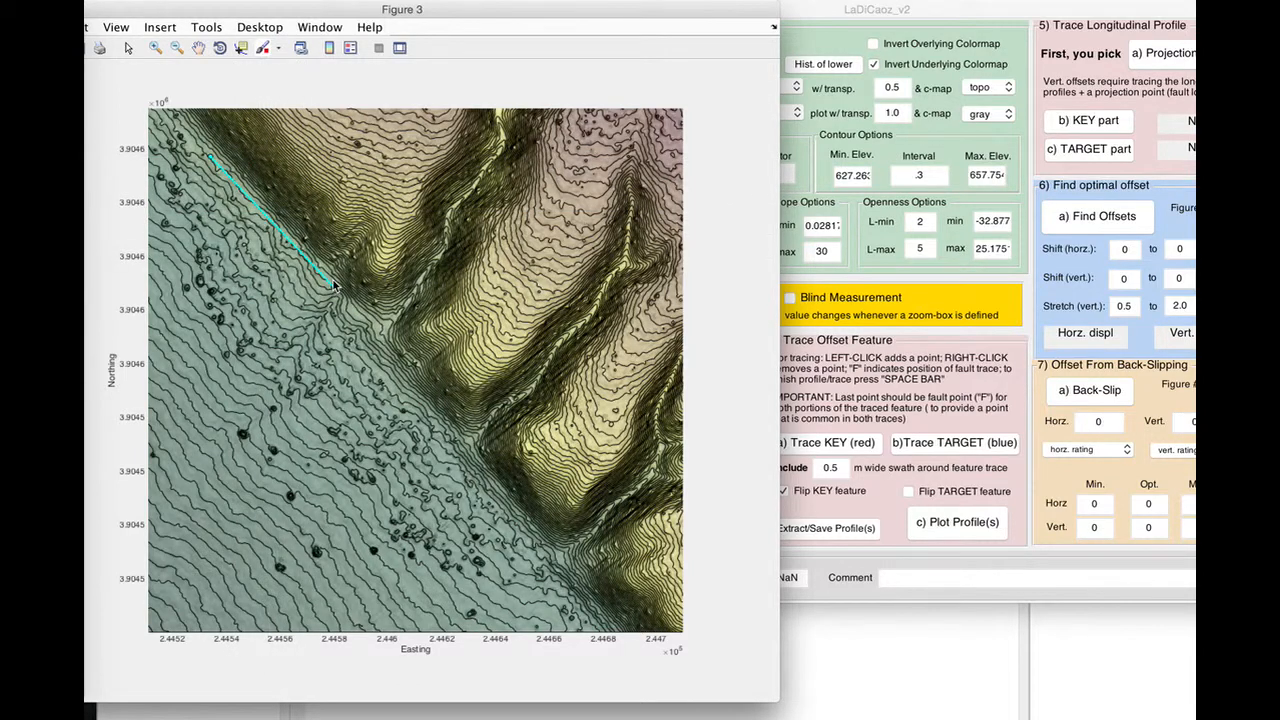
- Retrace the fault in Figure 3 as one straight line along the scarp base, from the northwest end to the southeast end
click(930, 298)
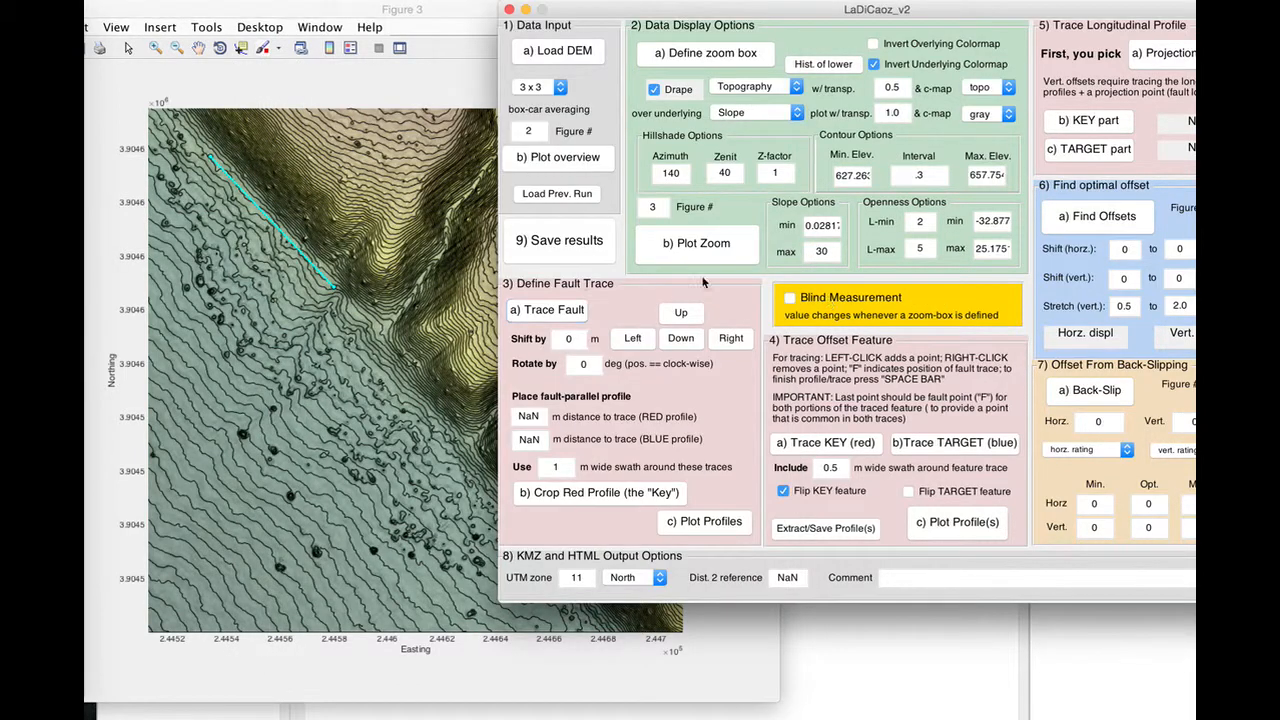
click(577, 310)
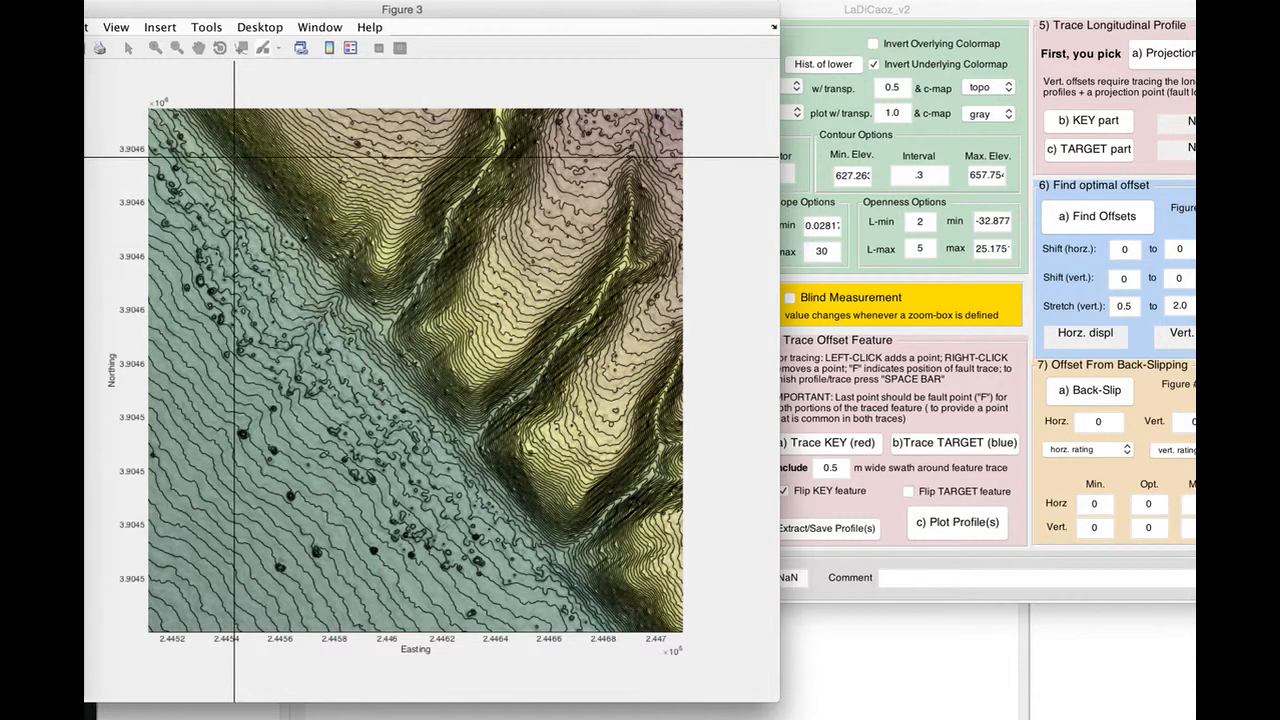
click(232, 158)
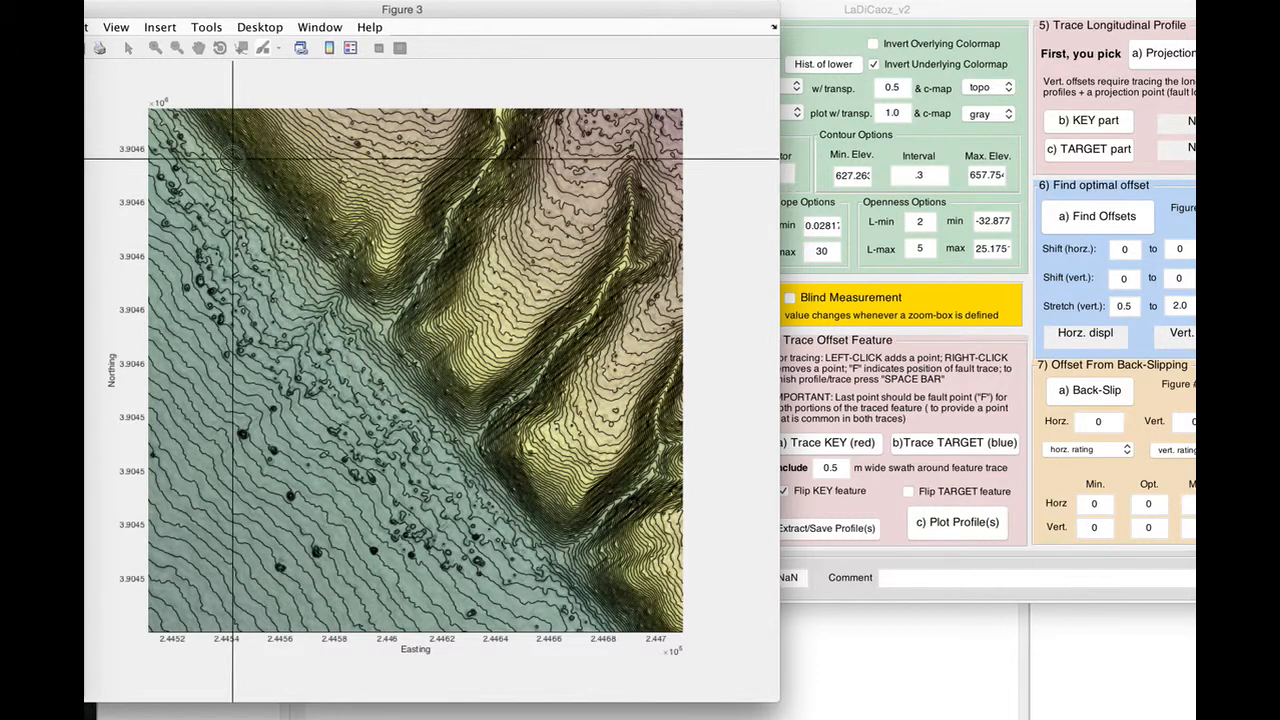
click(608, 610)
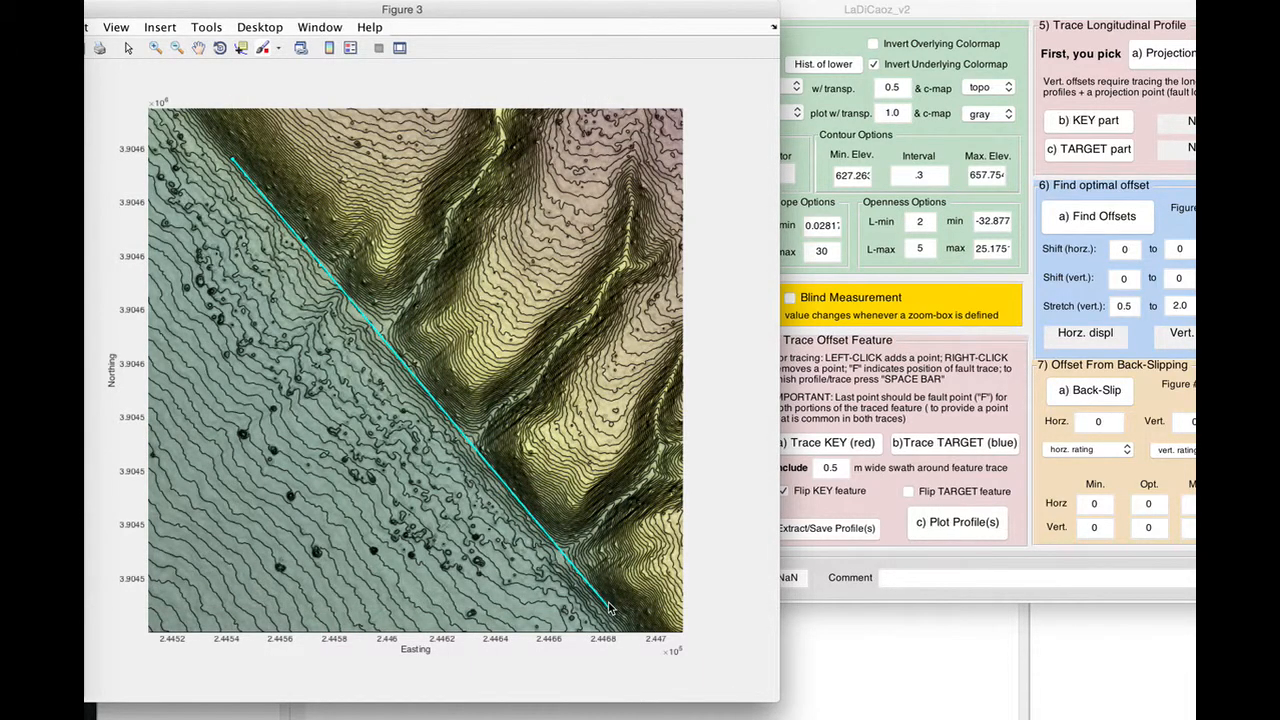
- Place the red fault-parallel profile at a distance of 10 m from the fault trace
click(1022, 272)
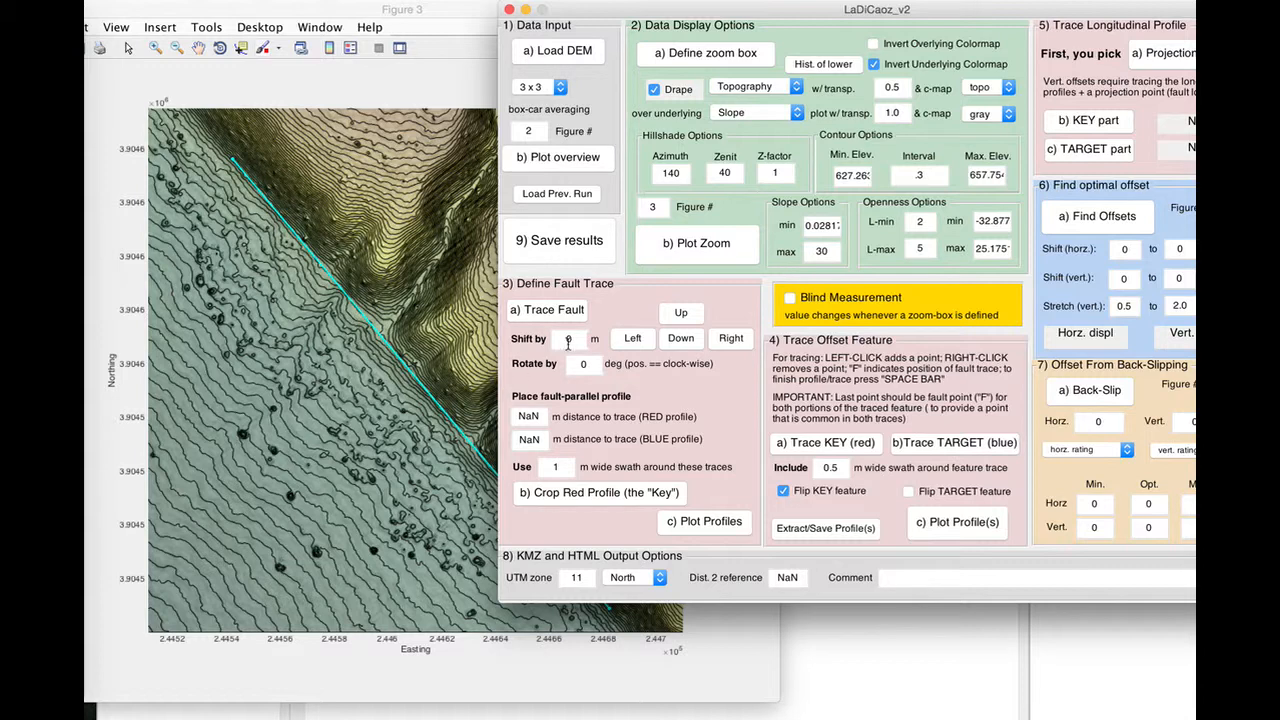
click(545, 421)
text(10)
key(Return)
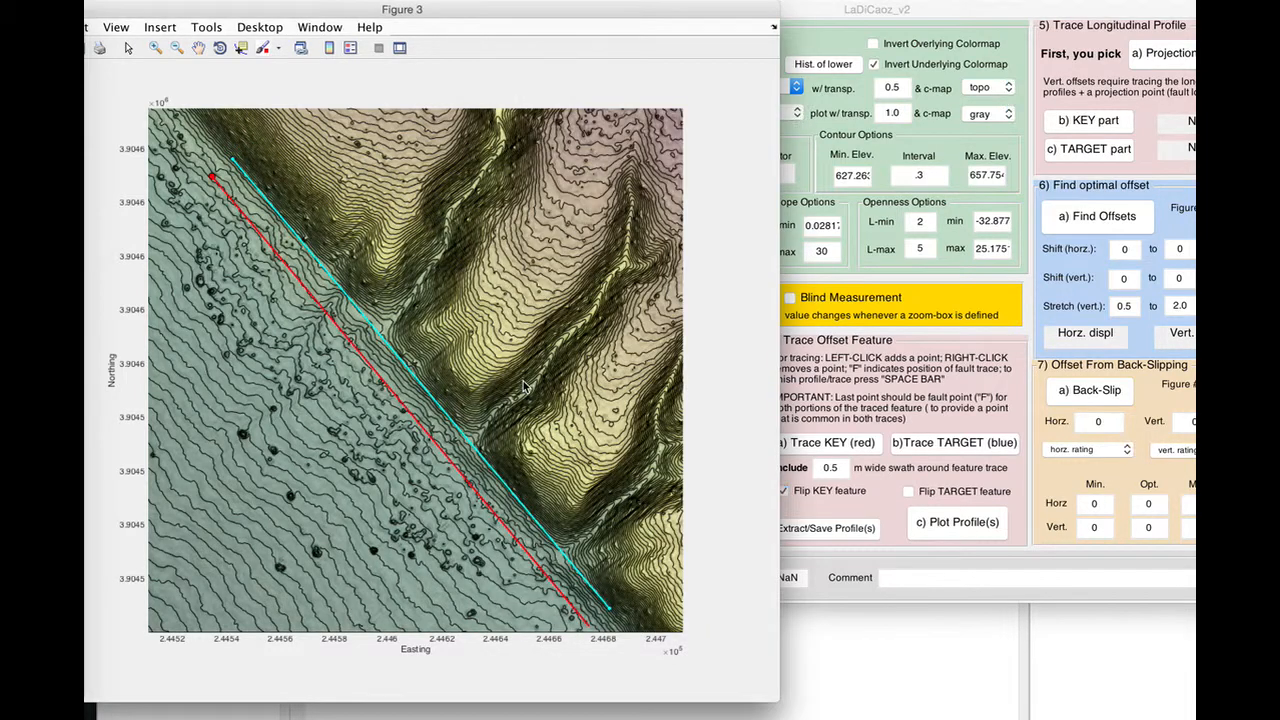
- Place the blue fault-parallel profile at a distance of 10 m from the fault trace
click(955, 421)
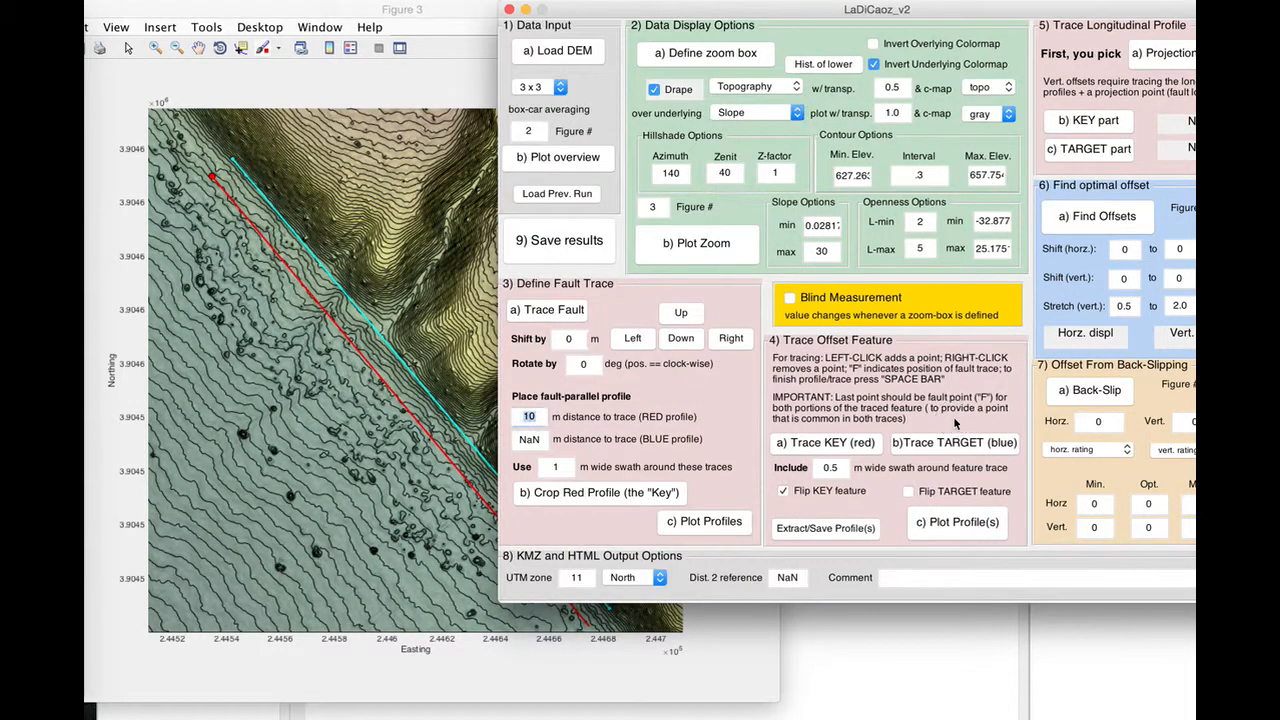
drag(526, 440, 563, 441)
key(BackSpace)
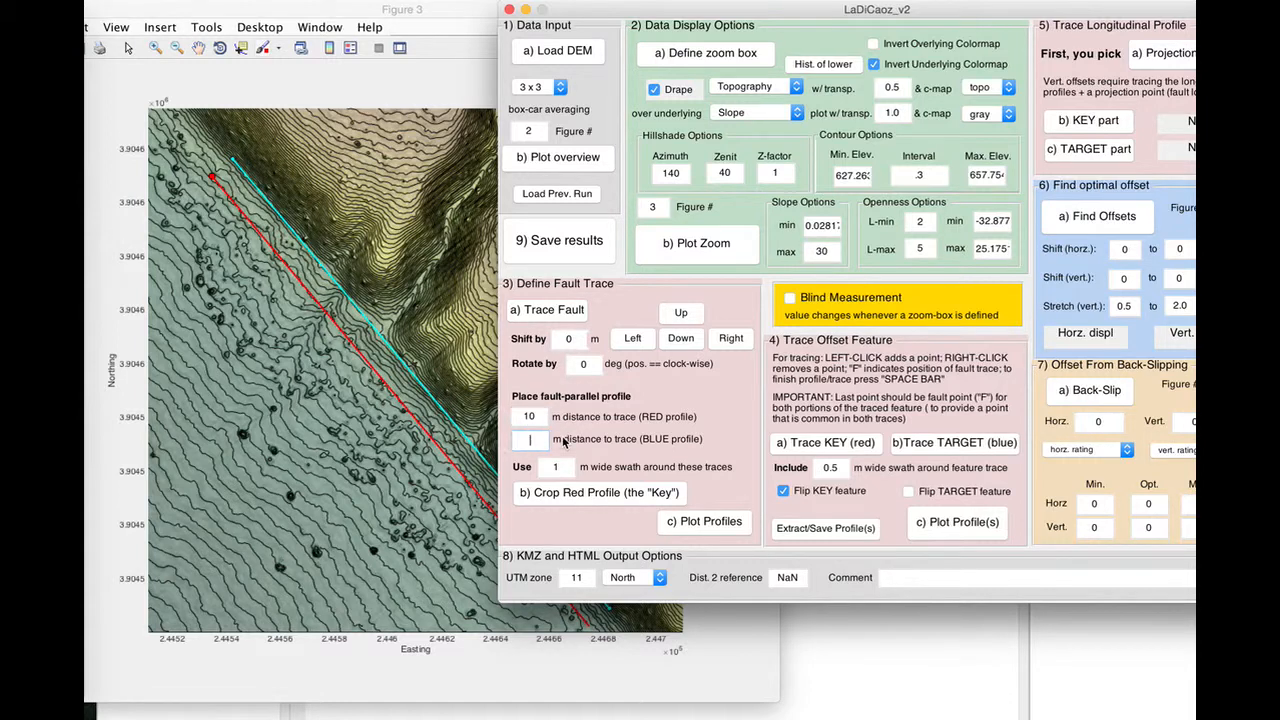
text(10)
key(Return)
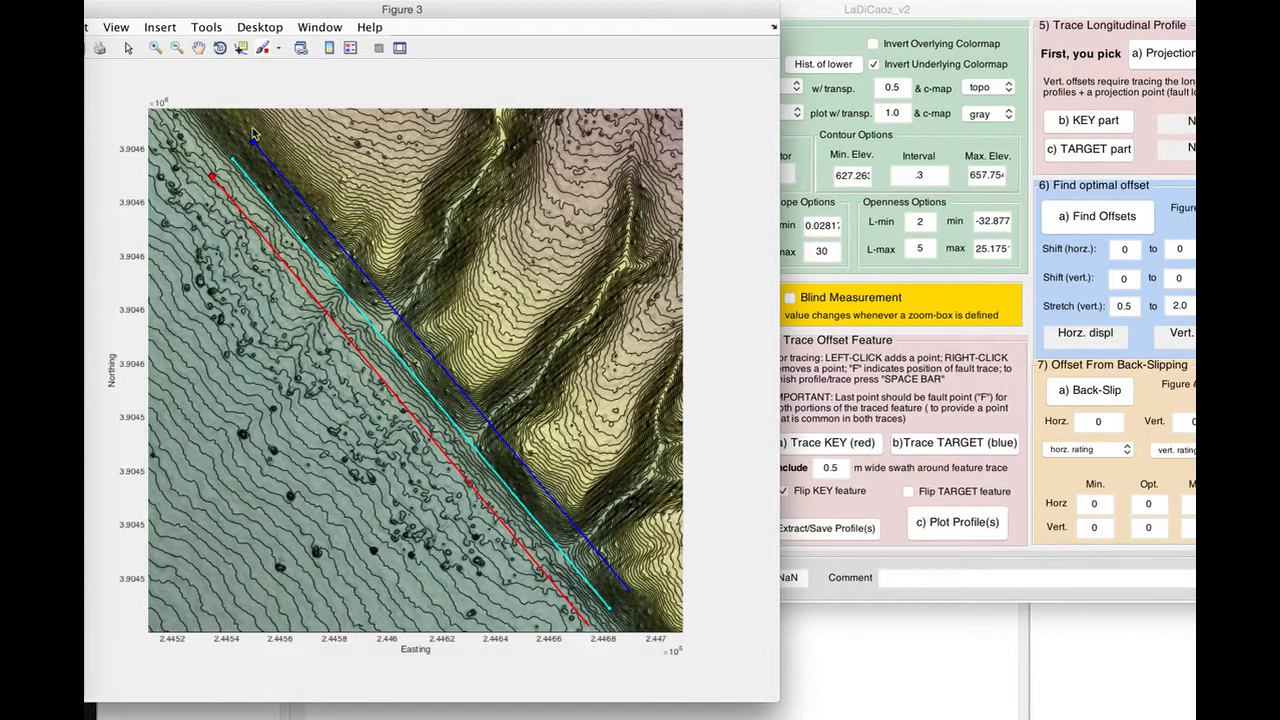
- Apply the 1 m wide swath around the fault-parallel traces and plot both elevation profiles
click(155, 47)
drag(180, 116, 577, 502)
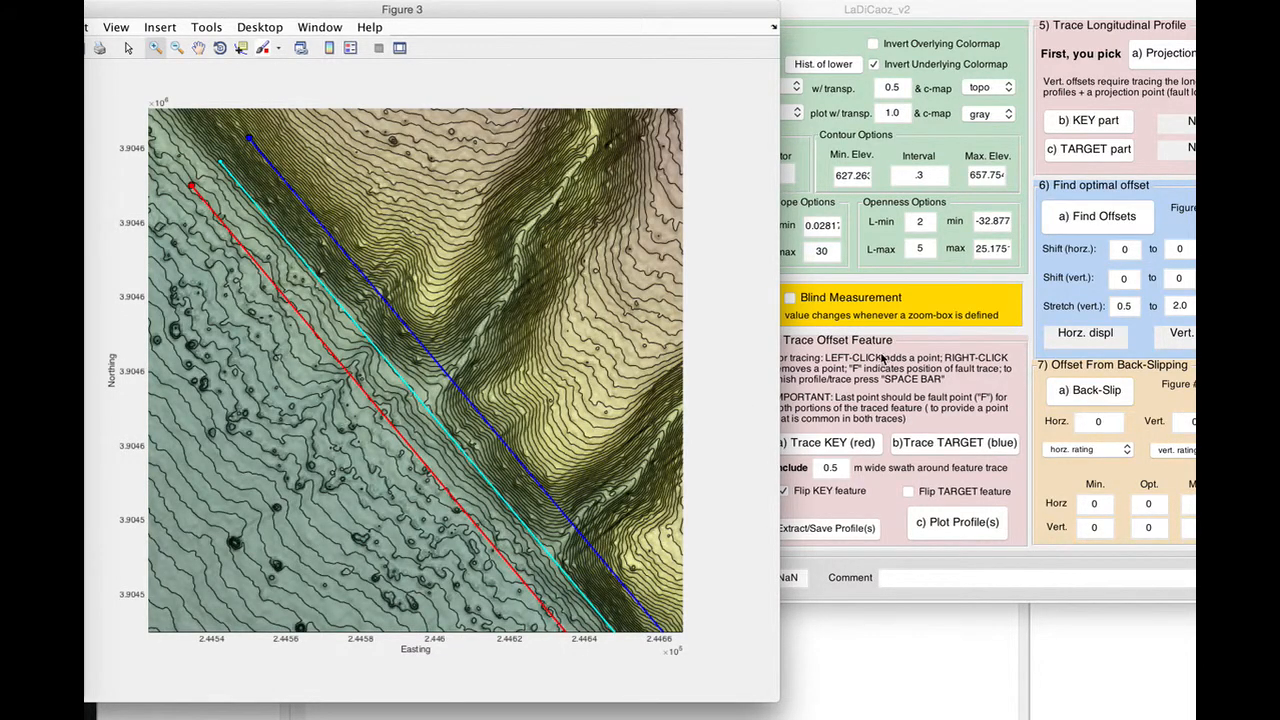
click(940, 363)
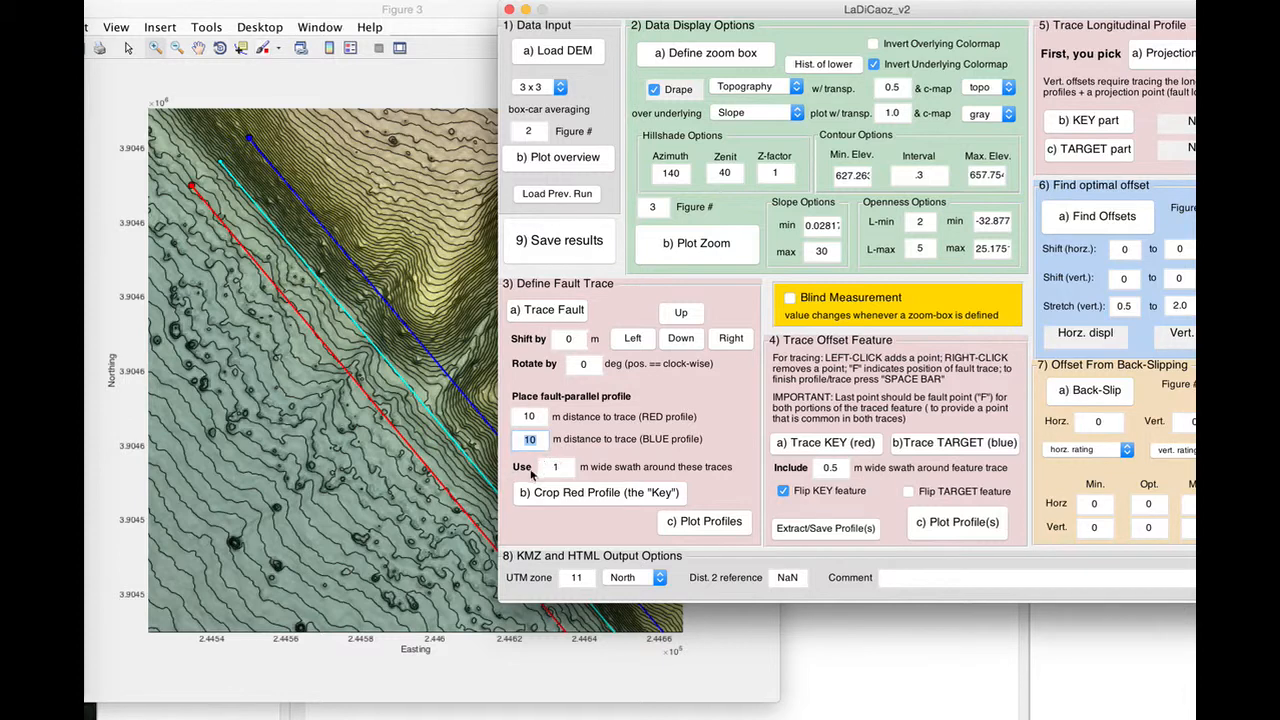
click(564, 465)
key(Return)
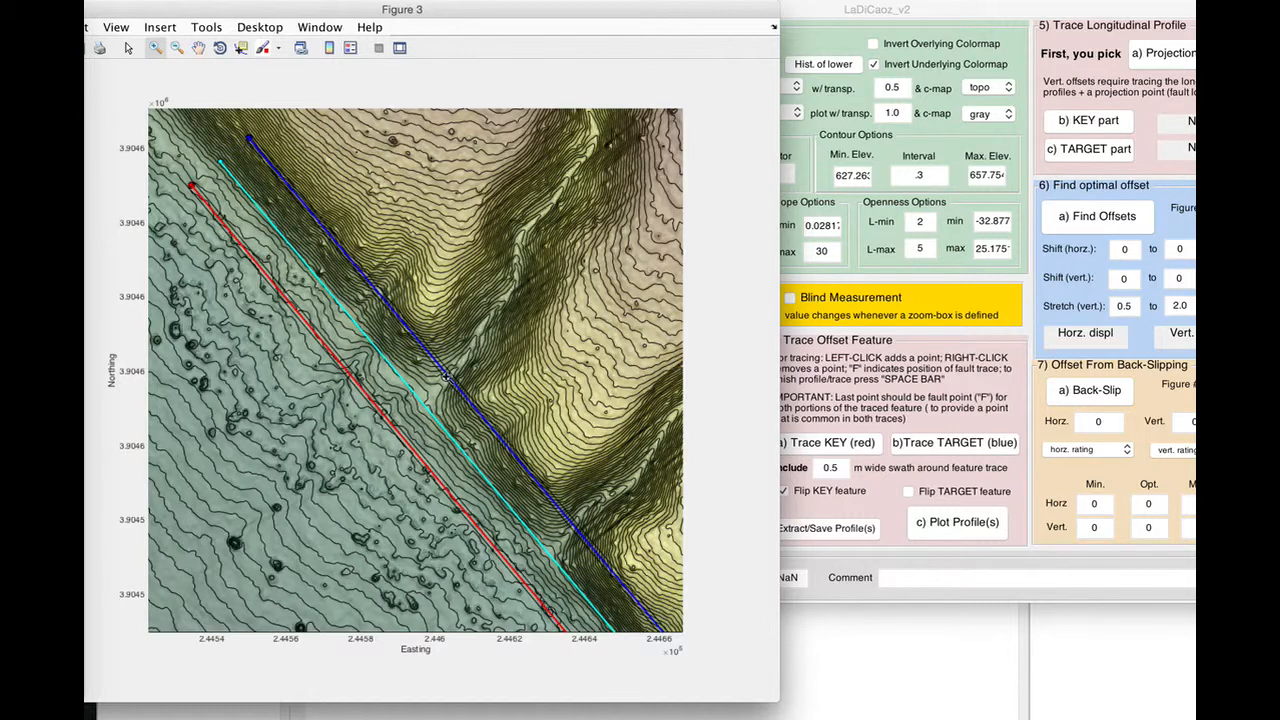
click(873, 396)
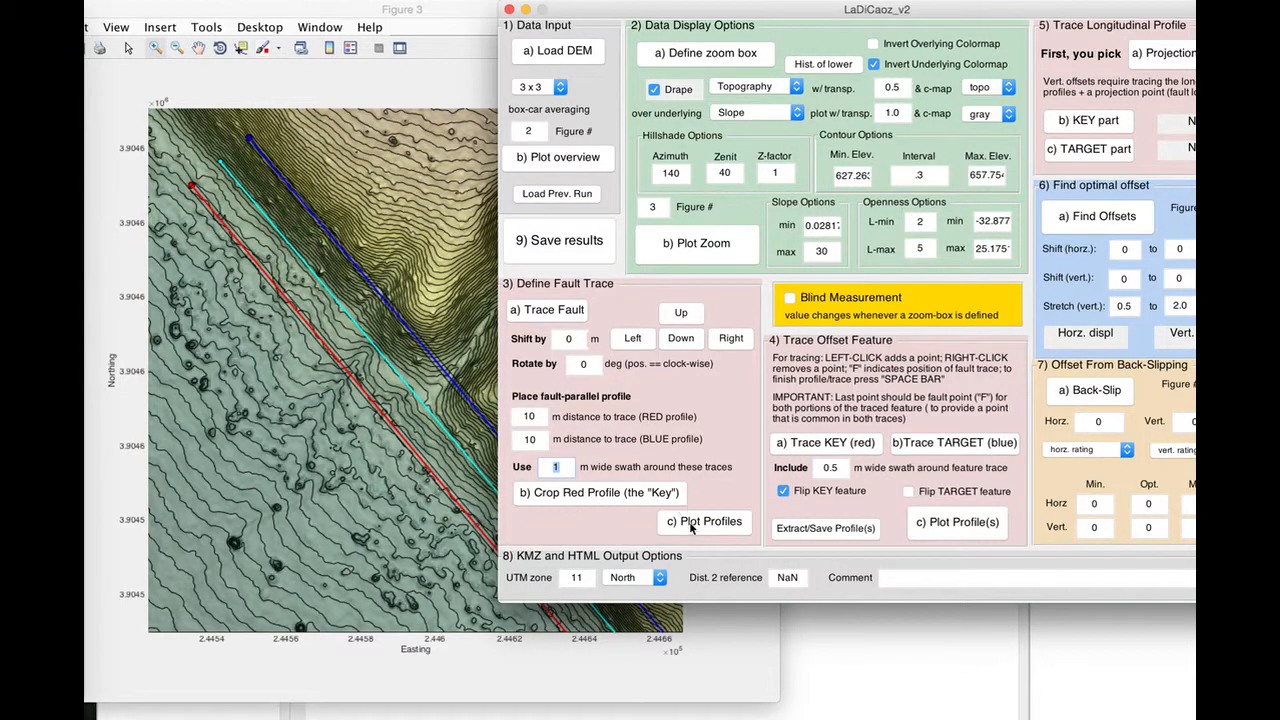
click(691, 525)
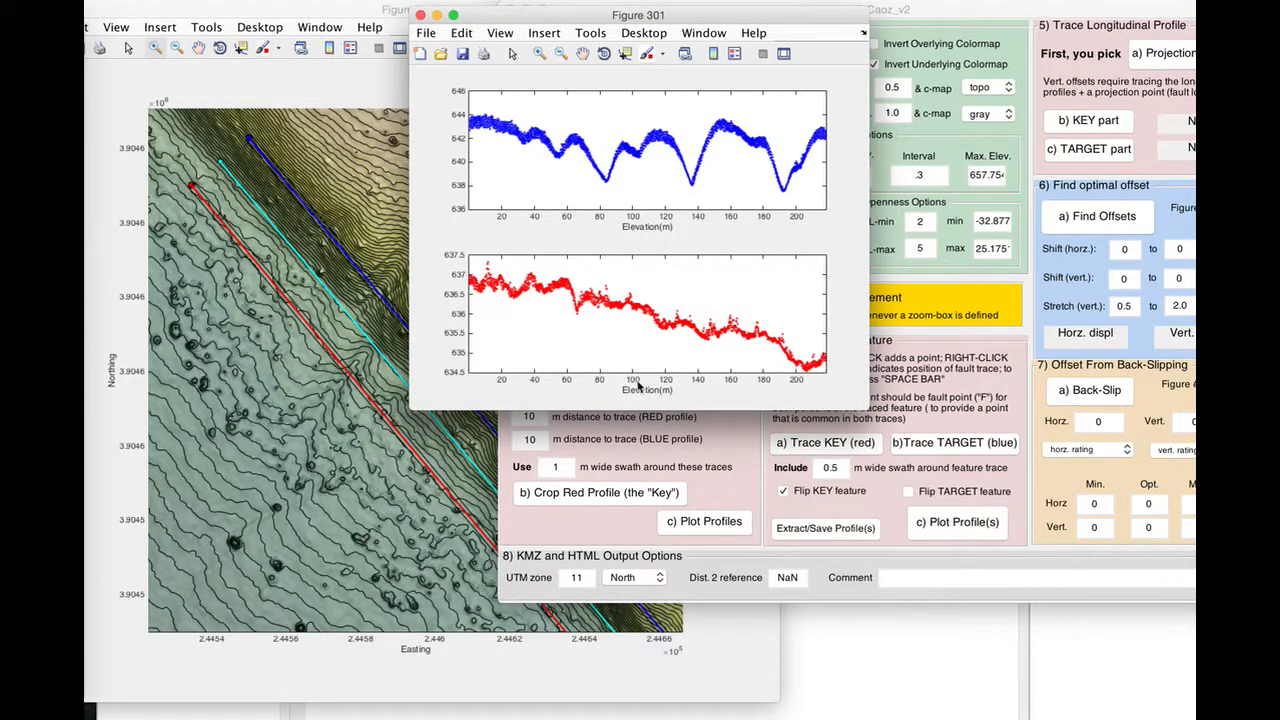
- Crop the red key profile in Figure 3 to the short section across the northwestern channel
click(578, 536)
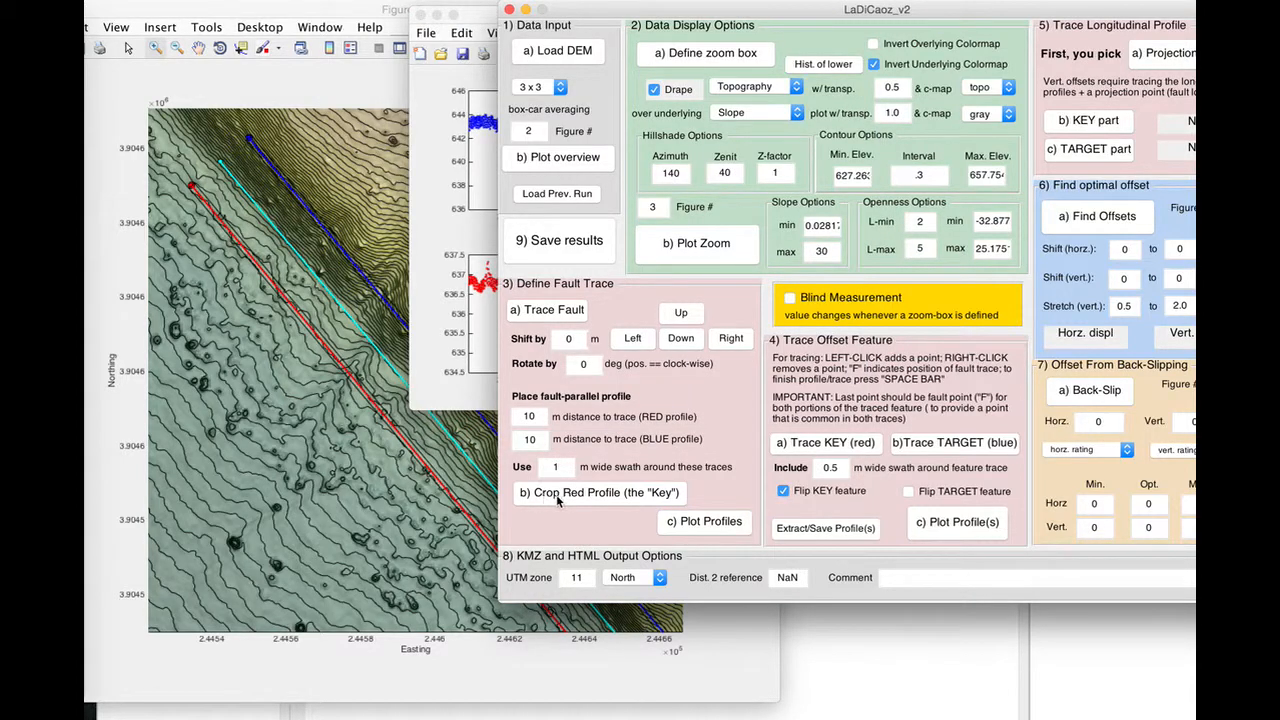
click(589, 498)
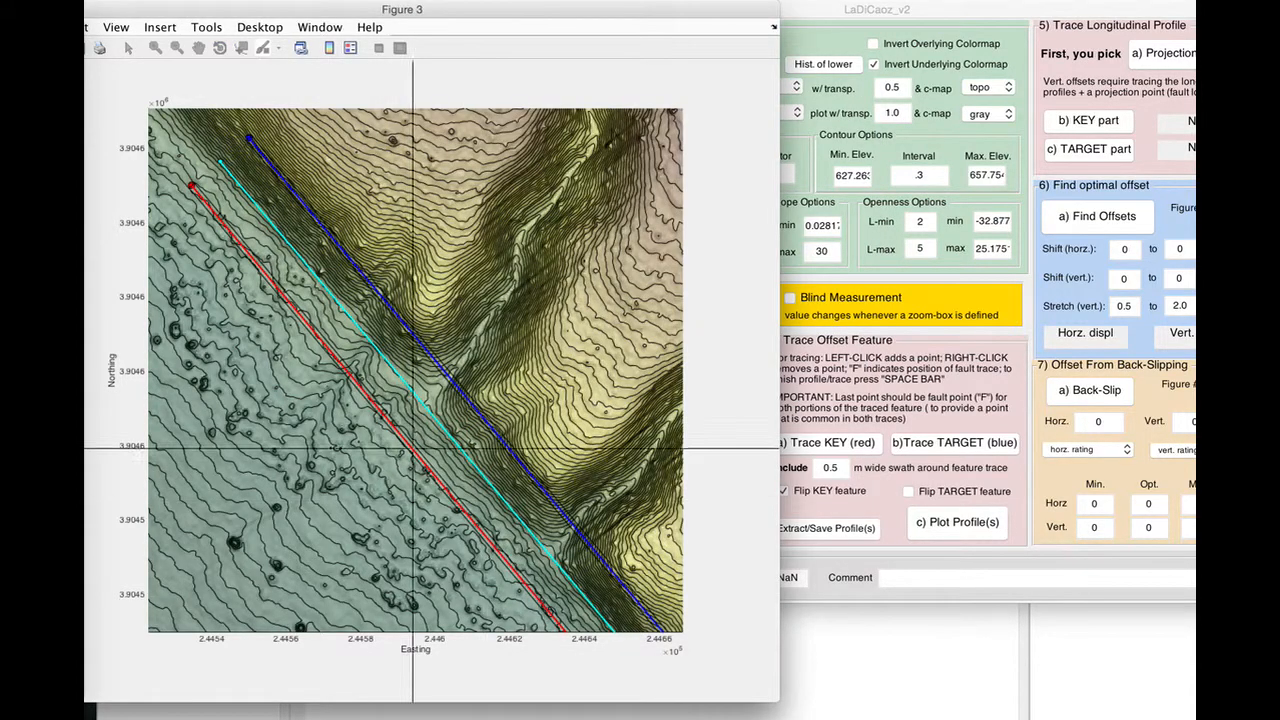
click(337, 360)
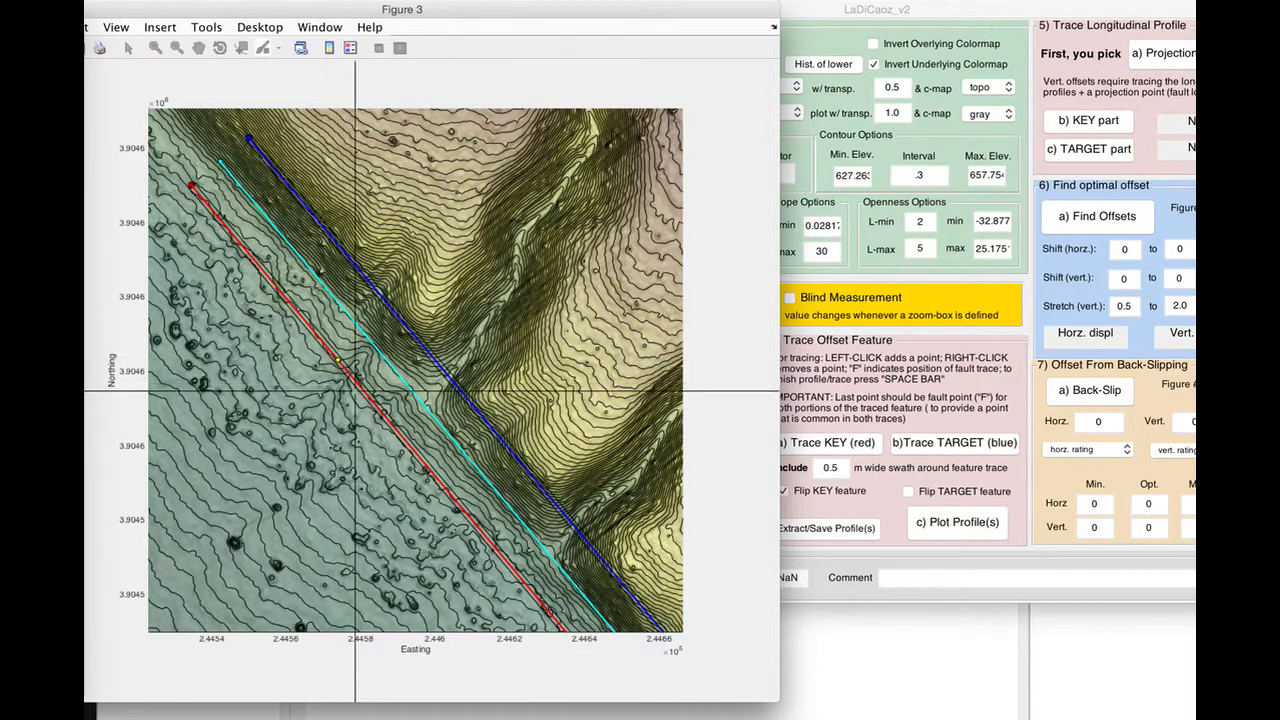
click(362, 389)
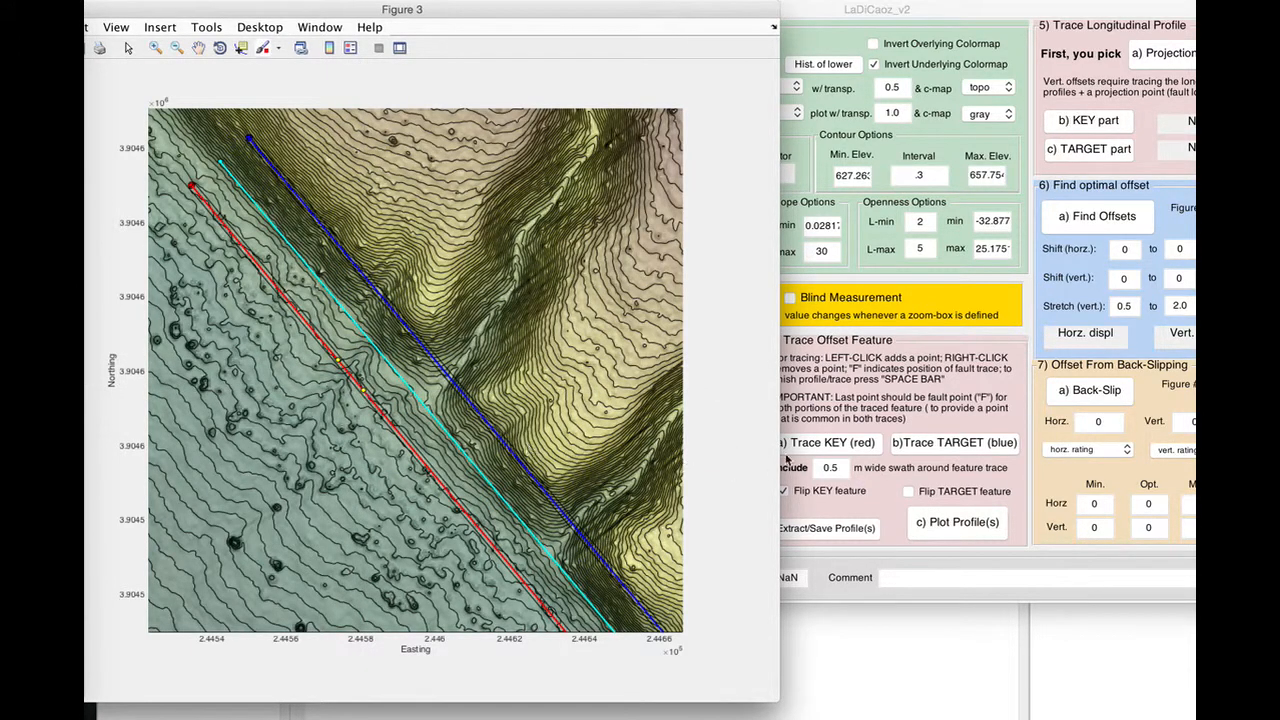
- Replot the profiles and enlarge the cropped red profile in Figure 301 to inspect the channel shape
click(836, 414)
click(700, 522)
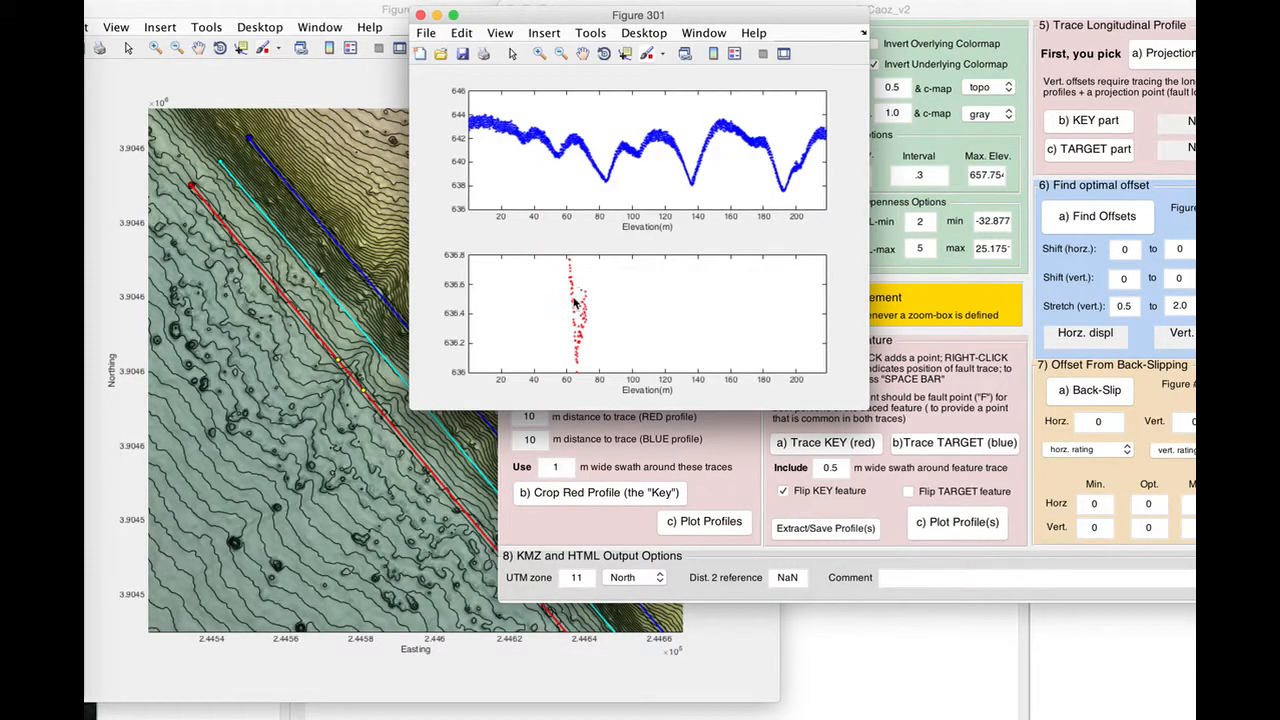
click(539, 53)
drag(558, 256, 604, 374)
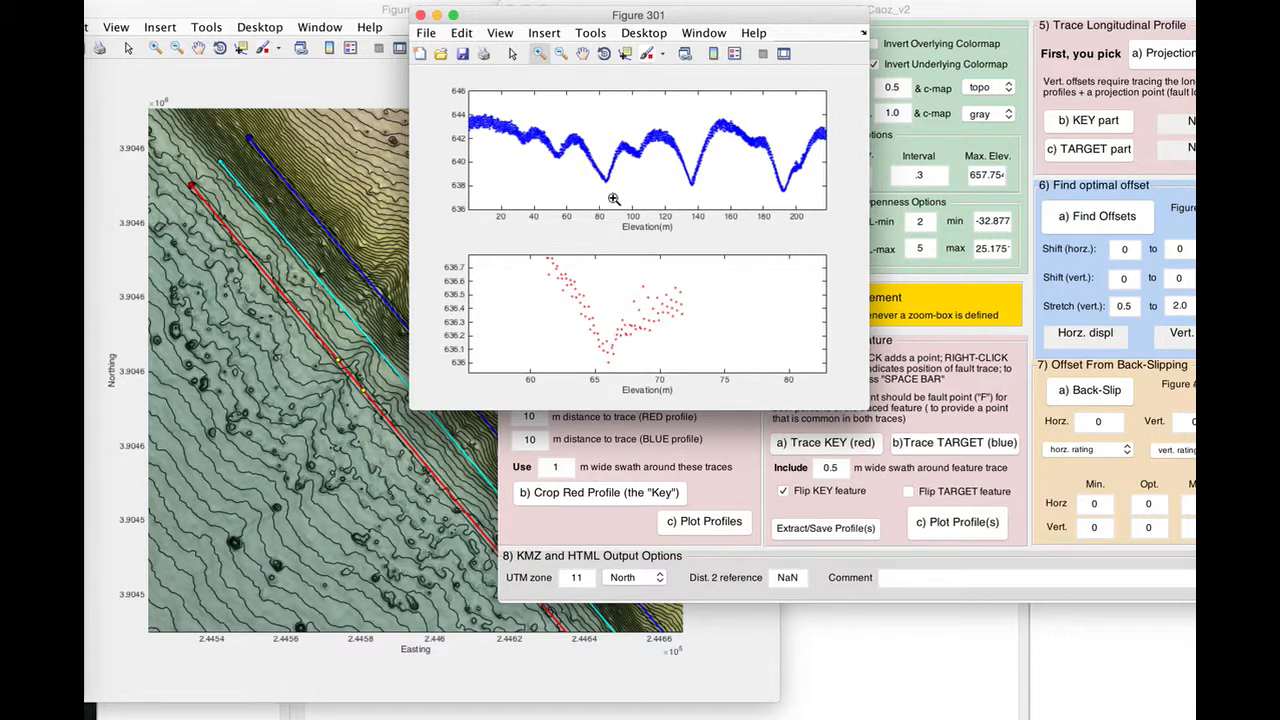
- Trace the red KEY feature along the channel southwest of the fault, ending at the fault trace, and return to the LaDiCaoz_v2 window
click(740, 438)
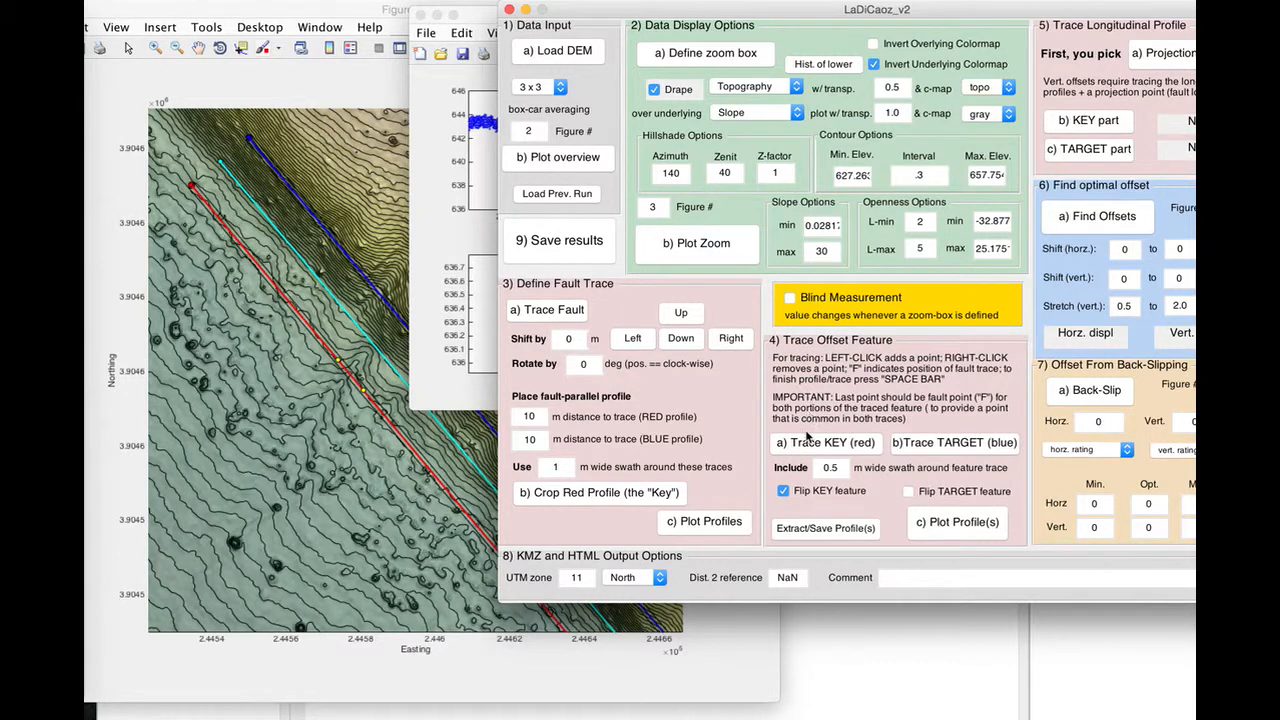
click(798, 450)
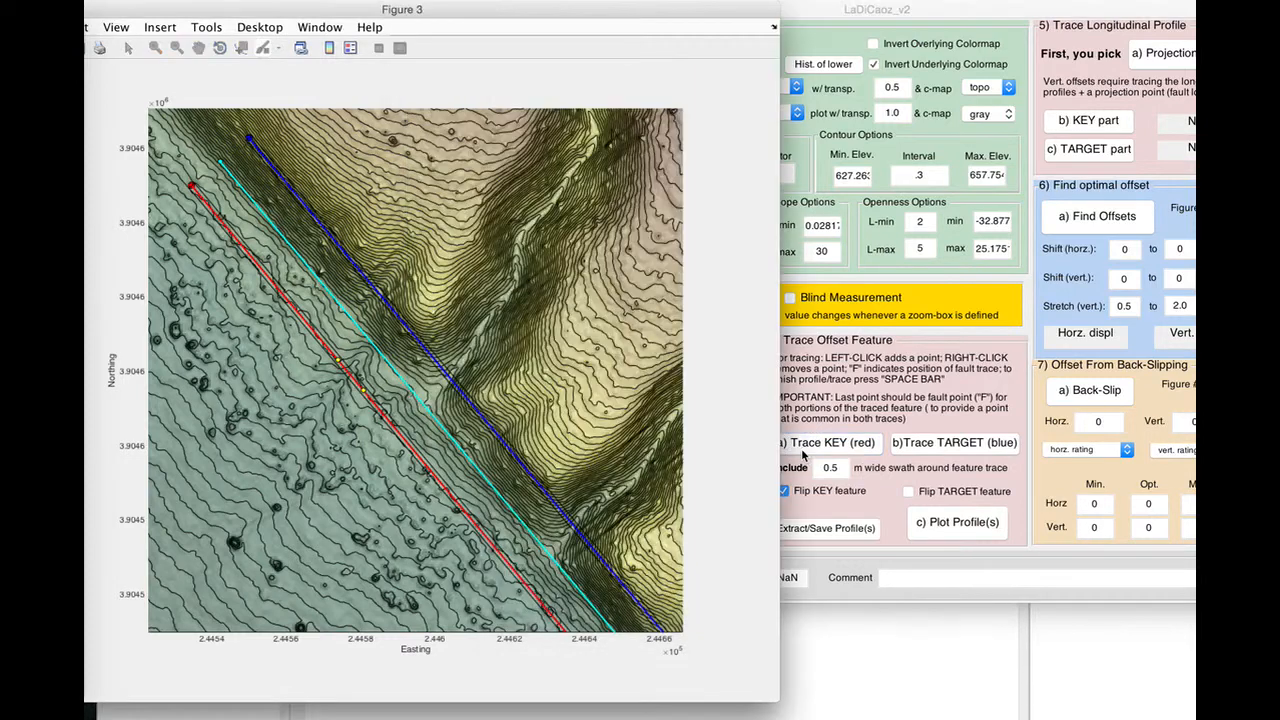
click(296, 454)
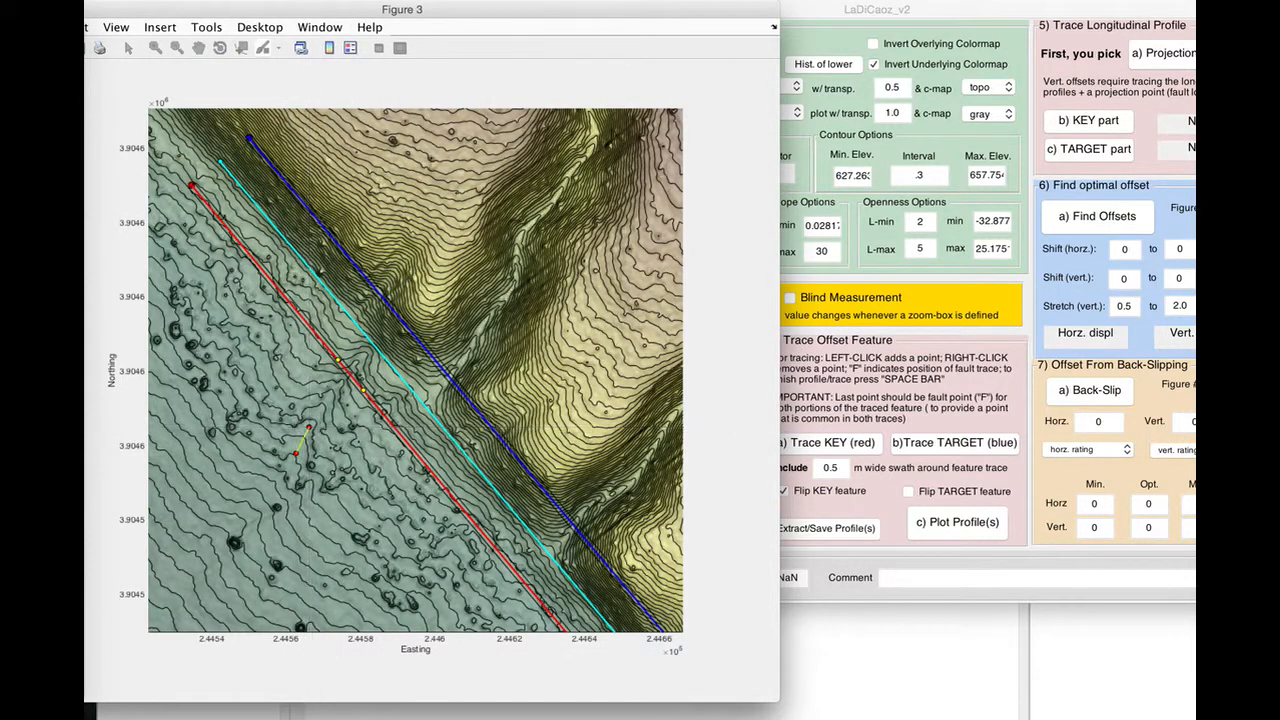
click(309, 426)
click(320, 411)
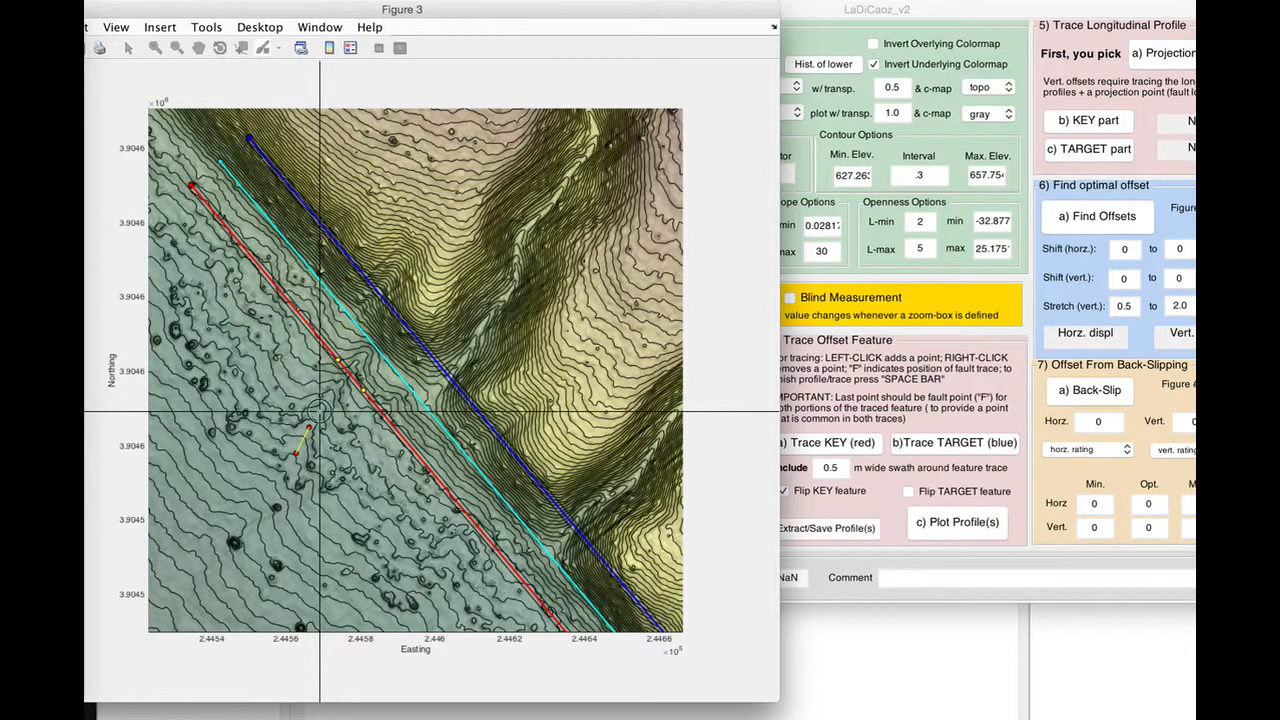
click(342, 380)
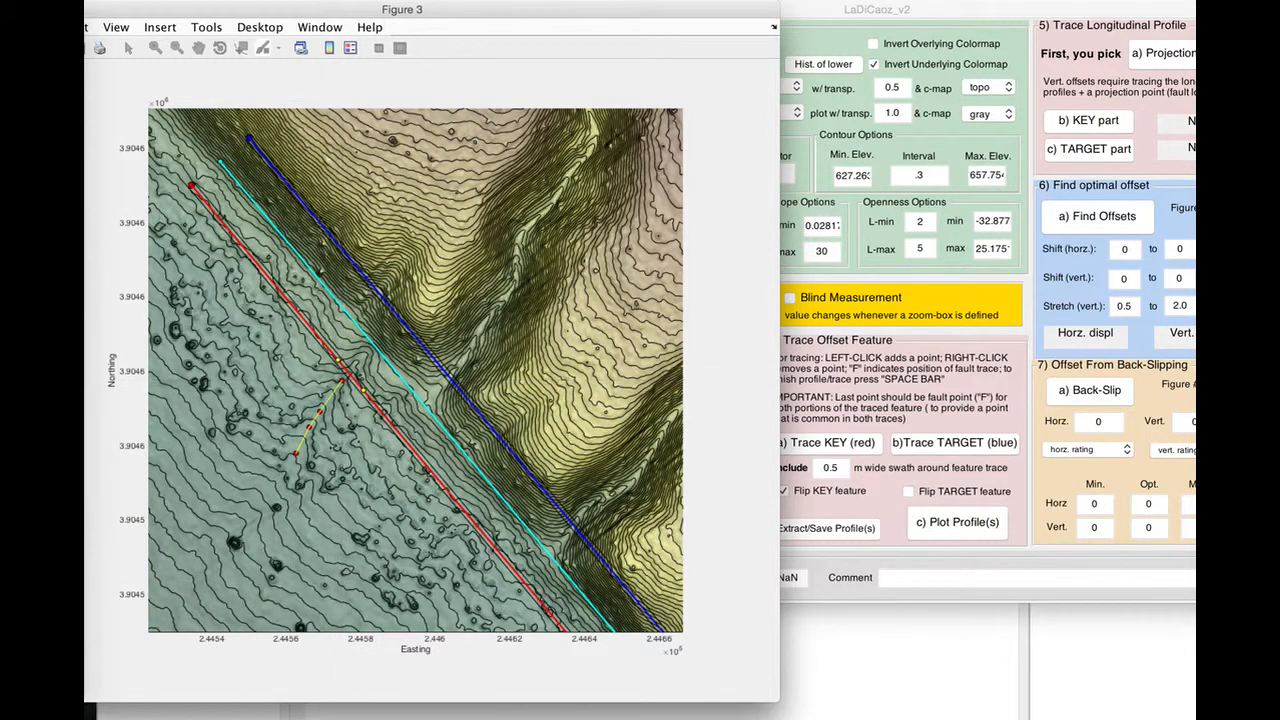
click(355, 366)
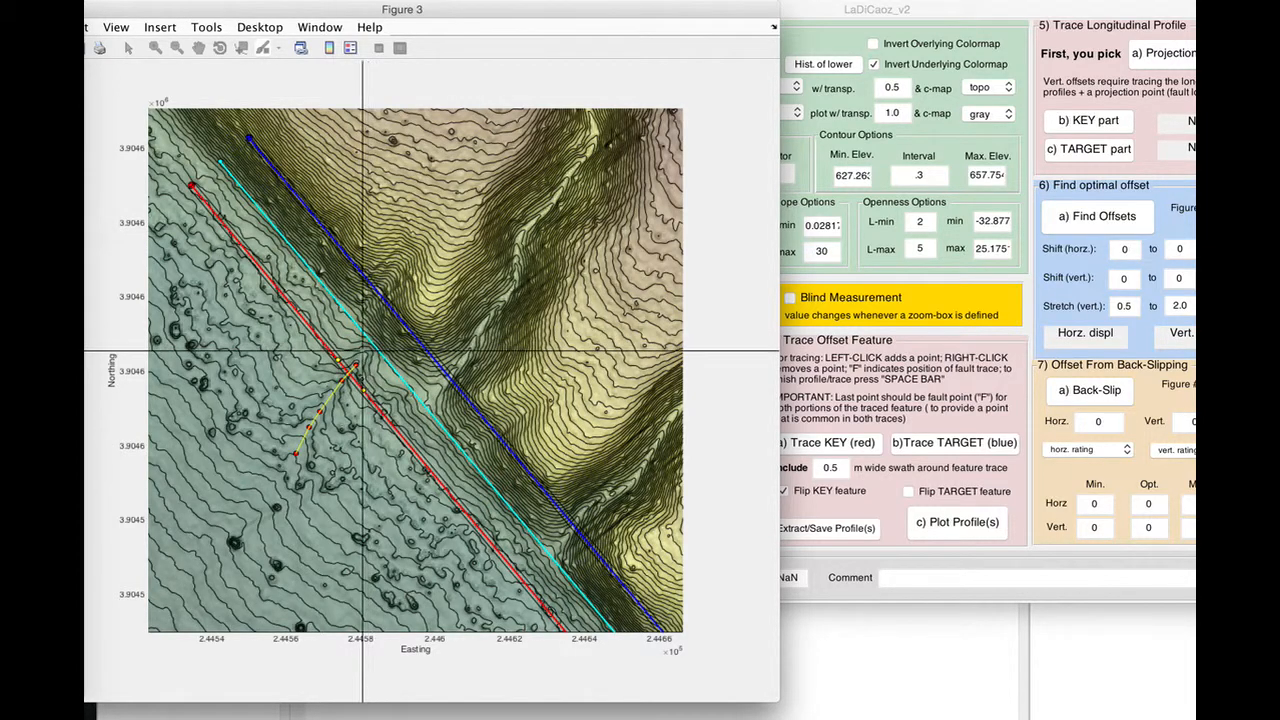
click(373, 344)
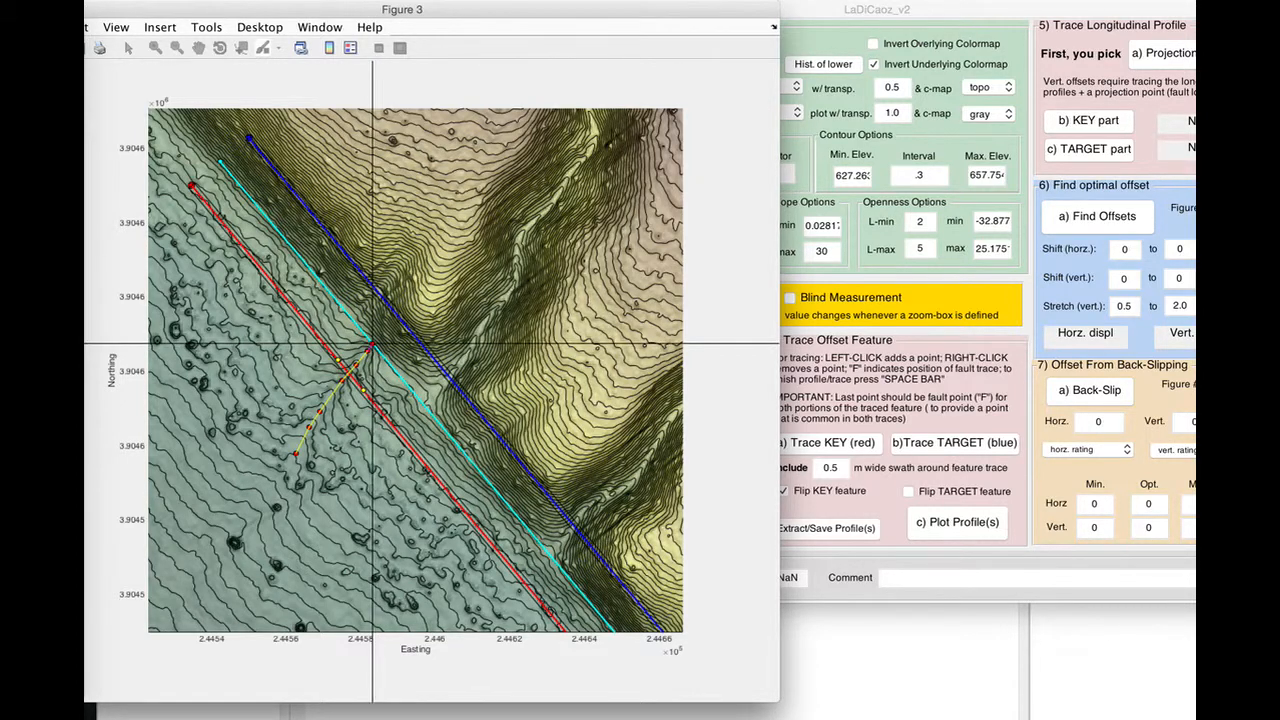
key(space)
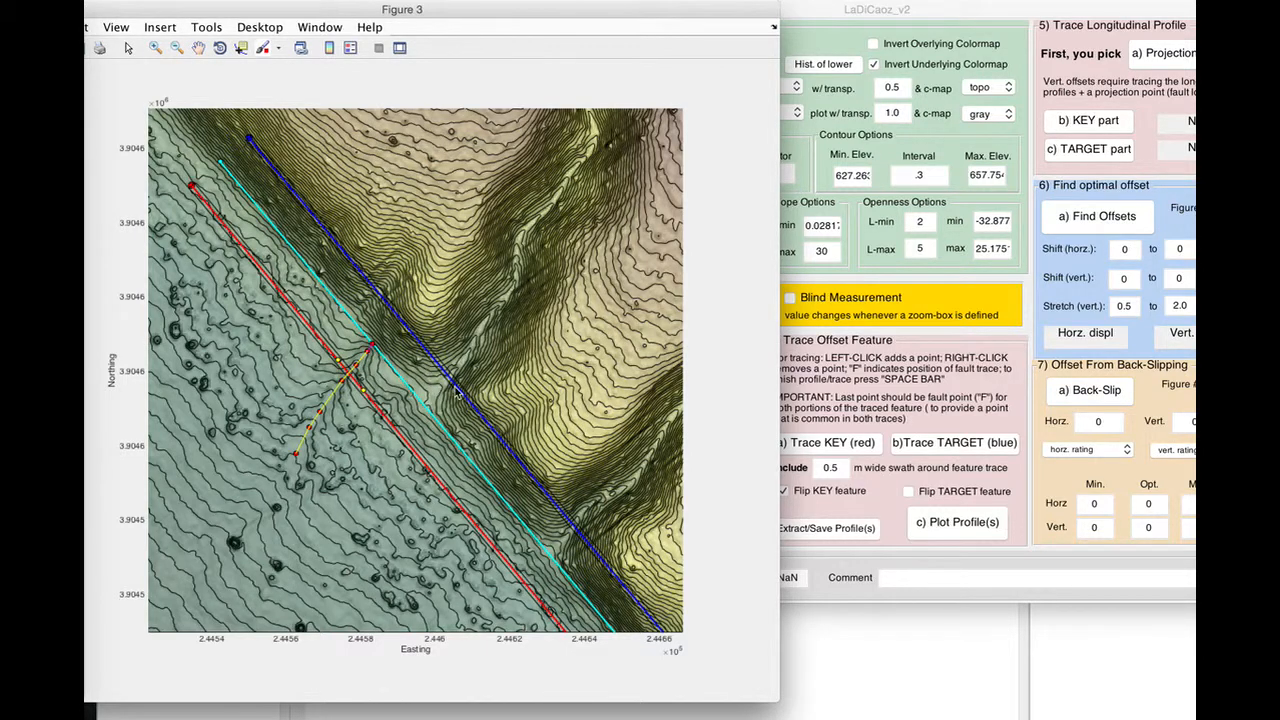
click(830, 447)
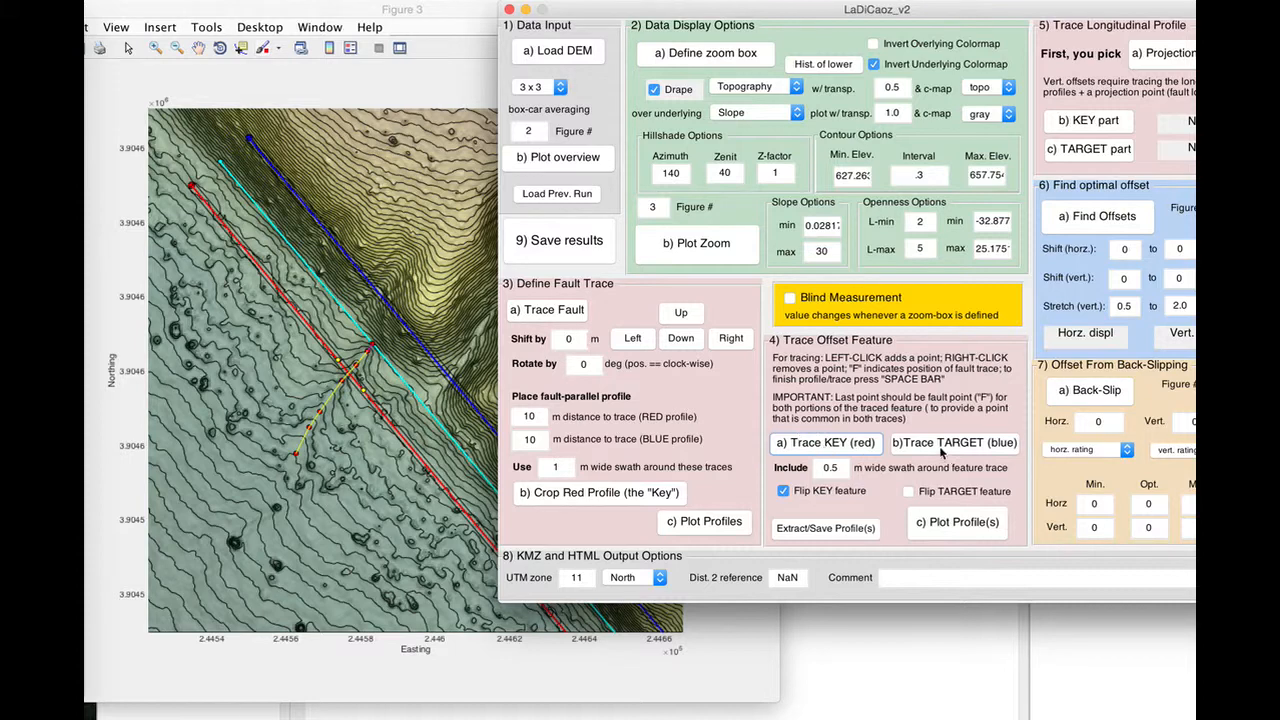
- Trace the blue TARGET feature down the channel northeast of the fault, ending at the fault trace
click(940, 446)
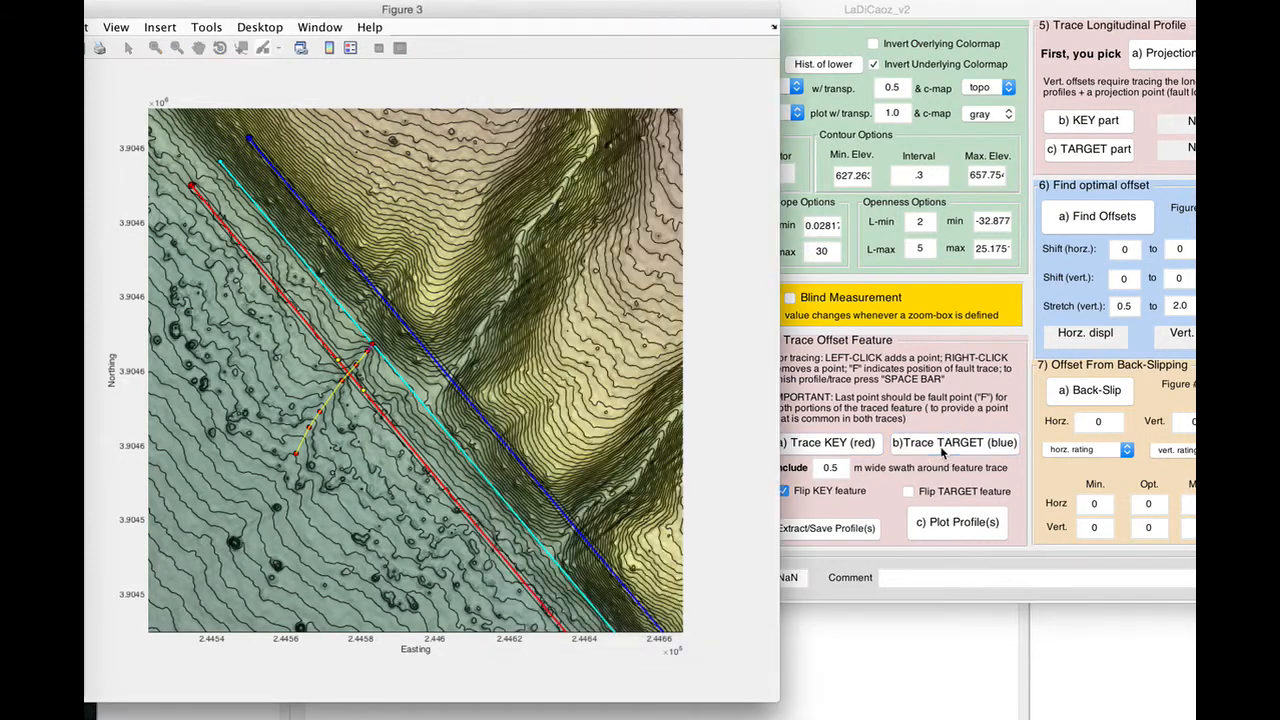
click(517, 276)
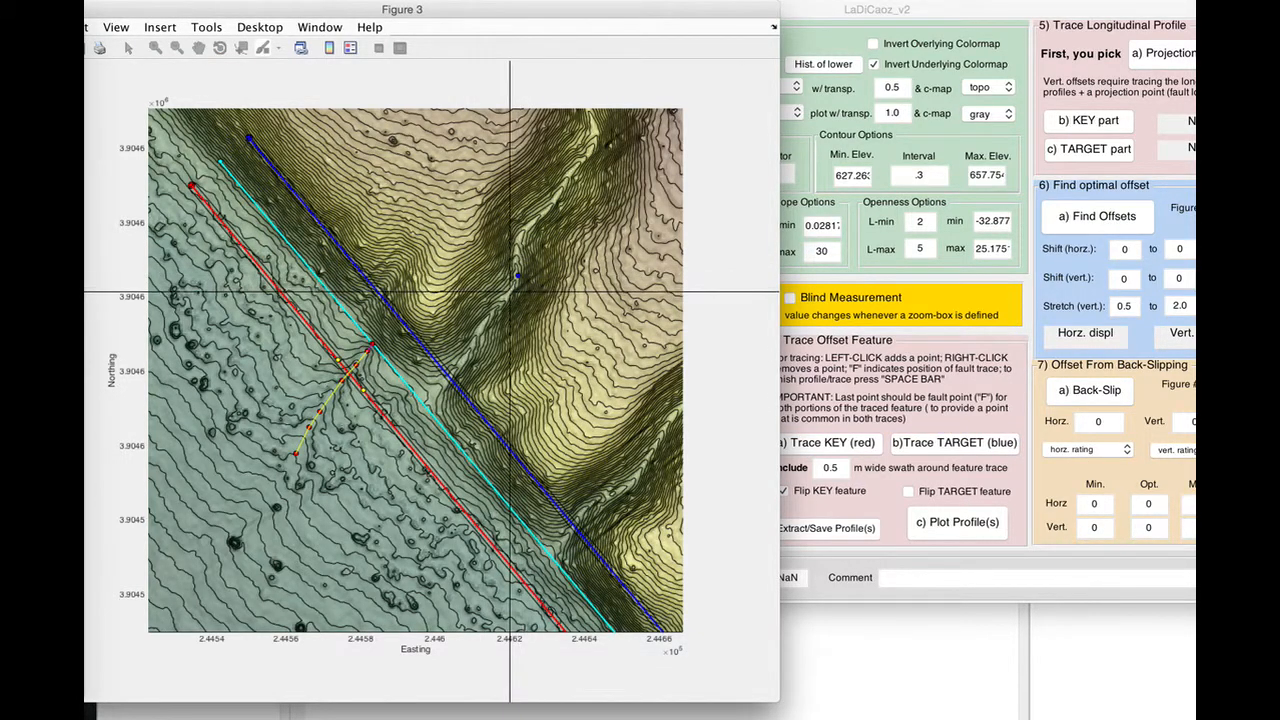
click(510, 293)
click(486, 322)
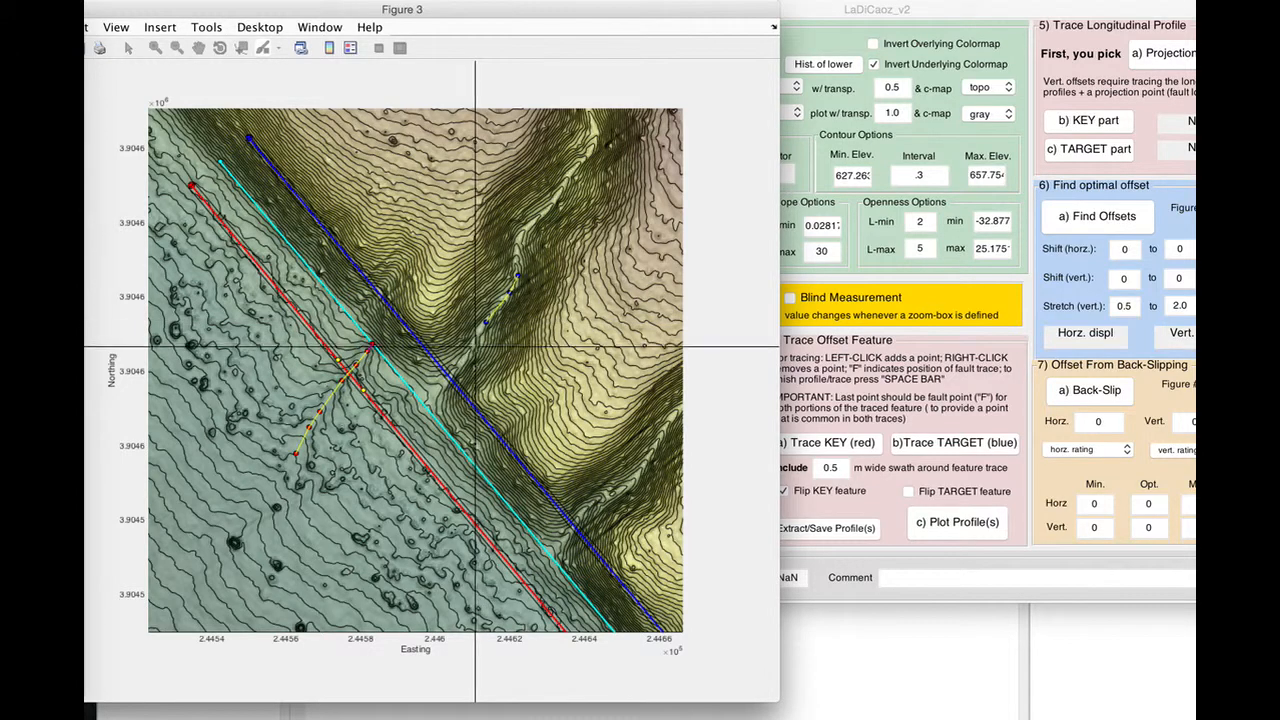
click(470, 352)
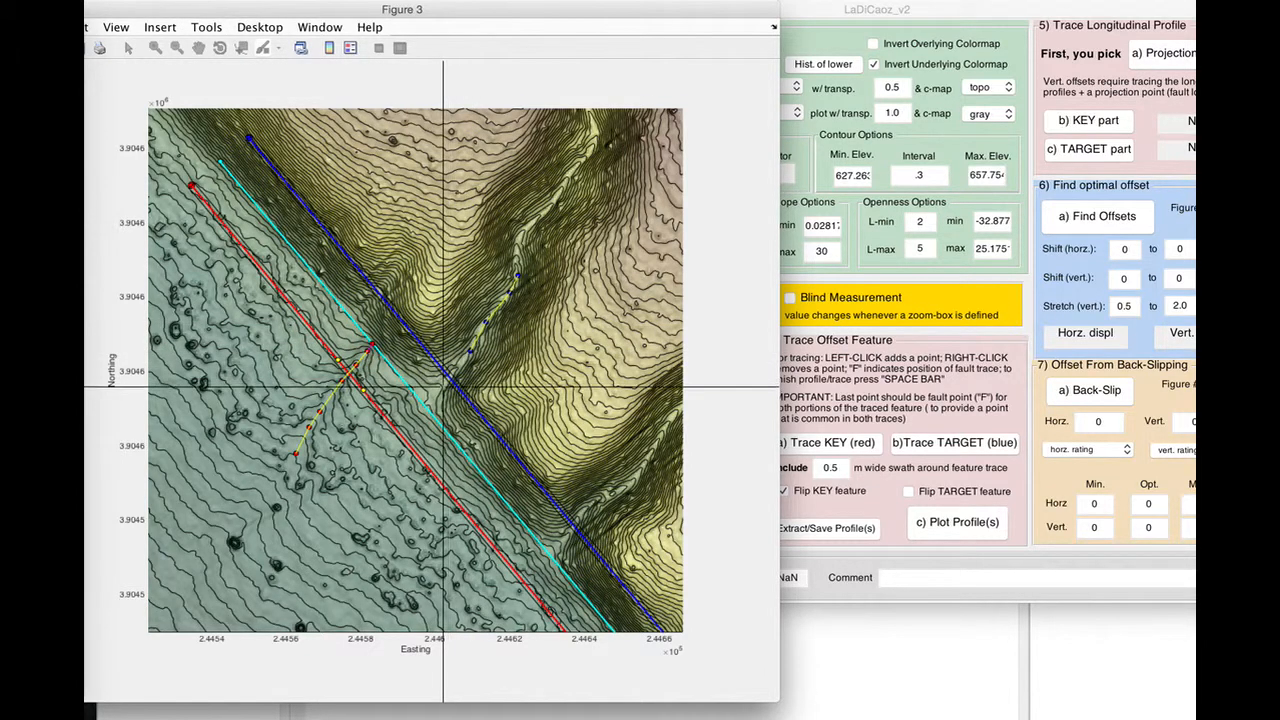
click(442, 384)
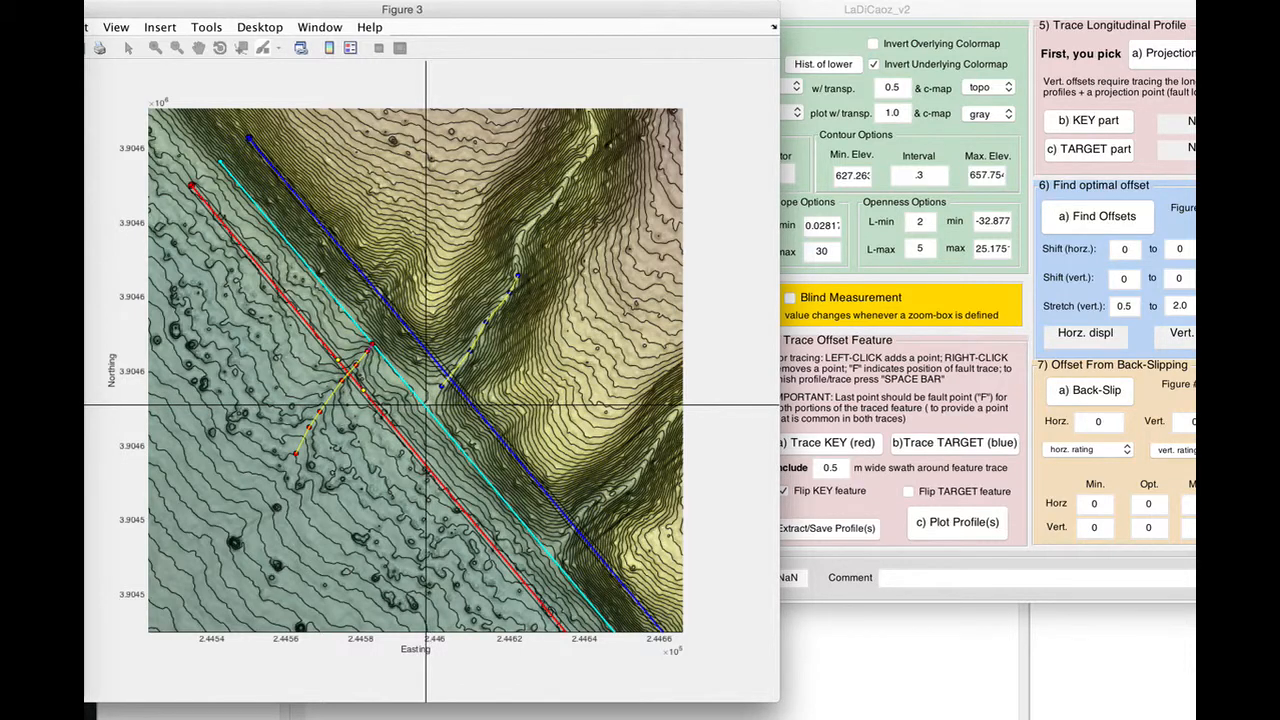
click(425, 406)
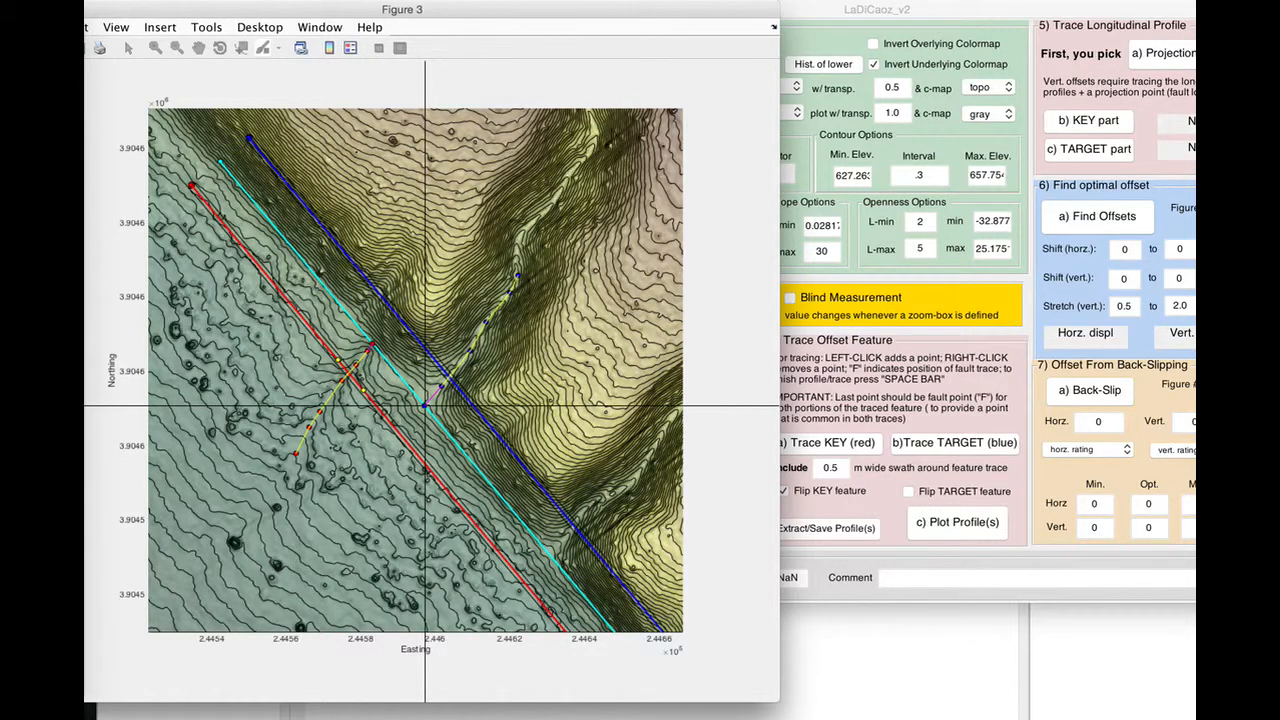
key(space)
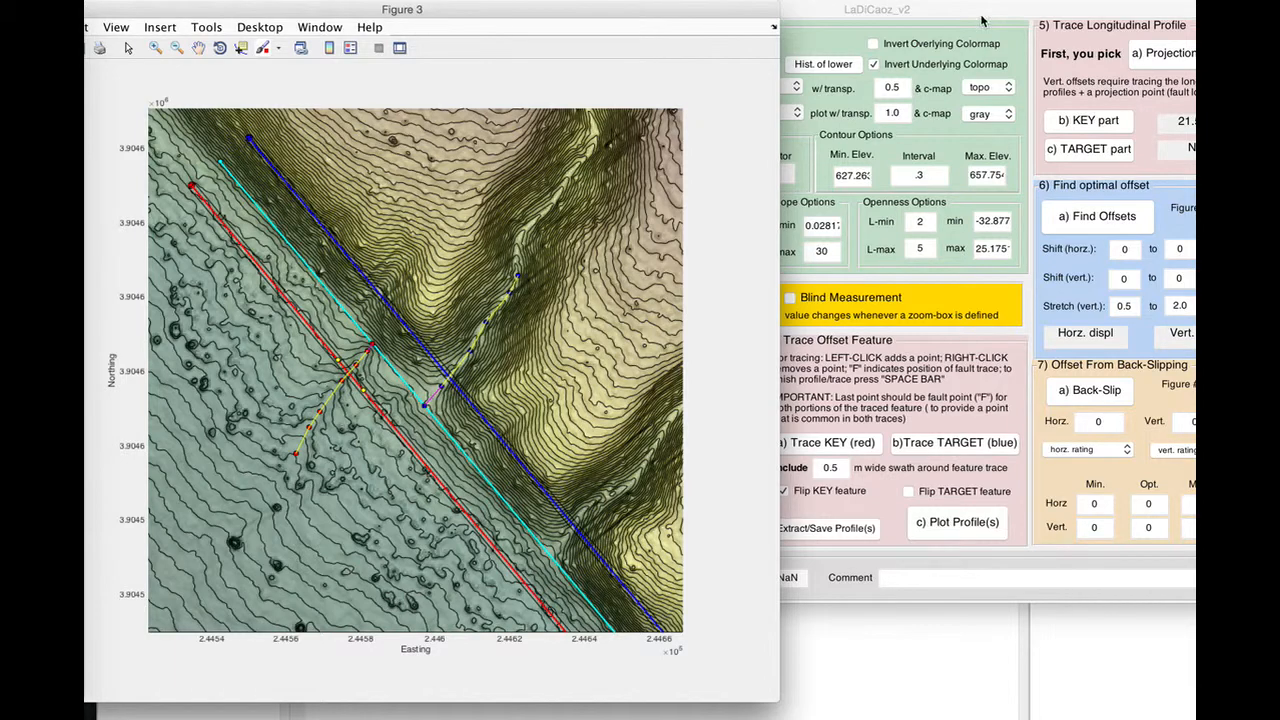
- Plot the longitudinal profiles of the traced KEY and TARGET features and move Figure 302 clear of the offset settings
drag(981, 20, 934, 10)
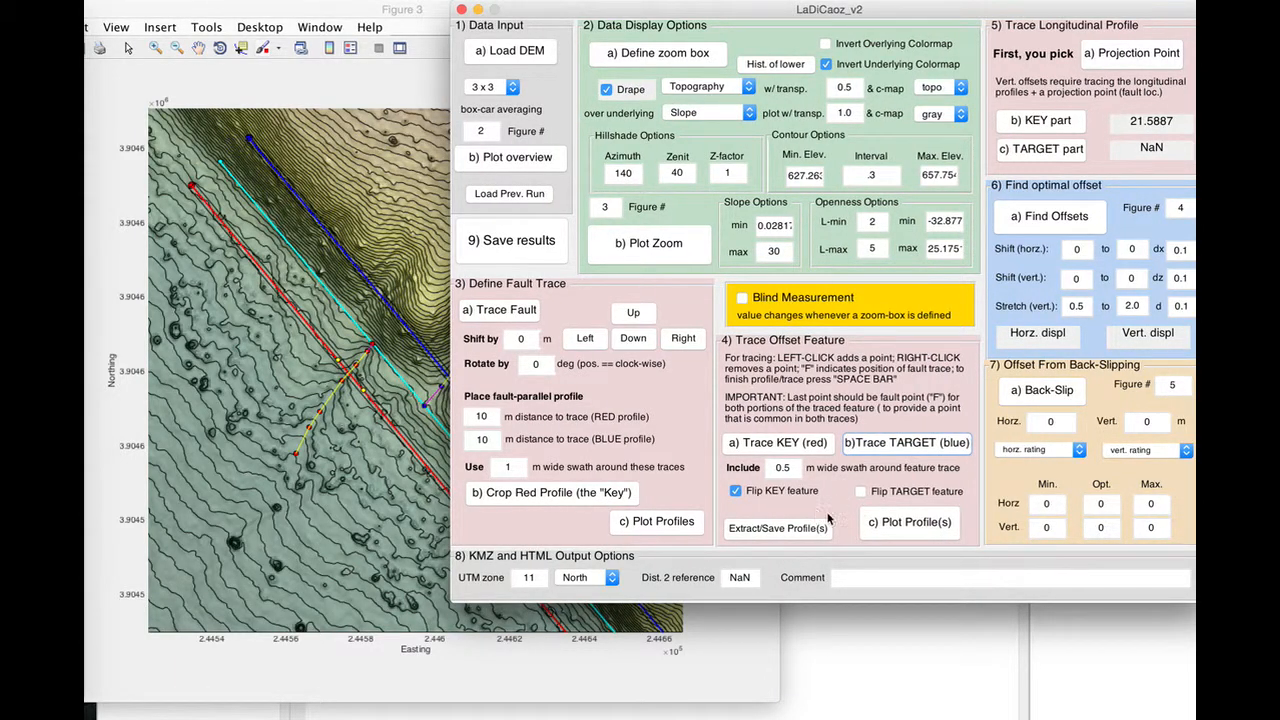
click(906, 528)
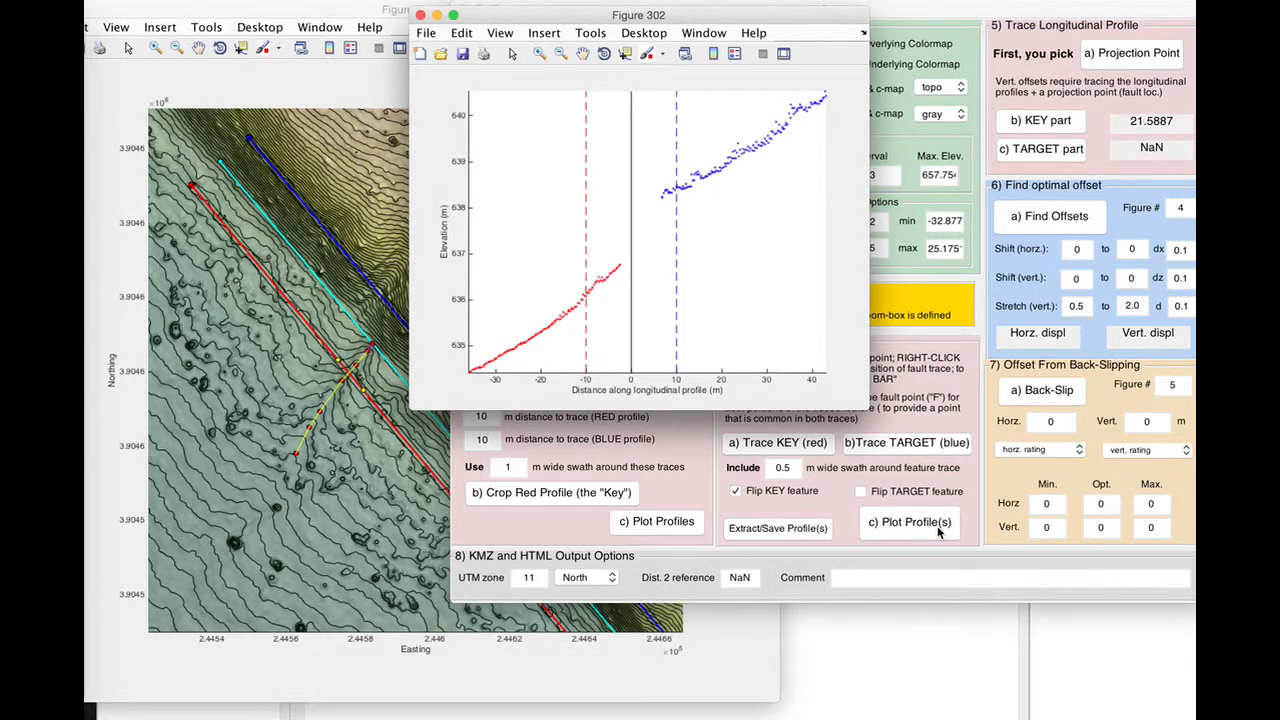
drag(677, 16, 577, 23)
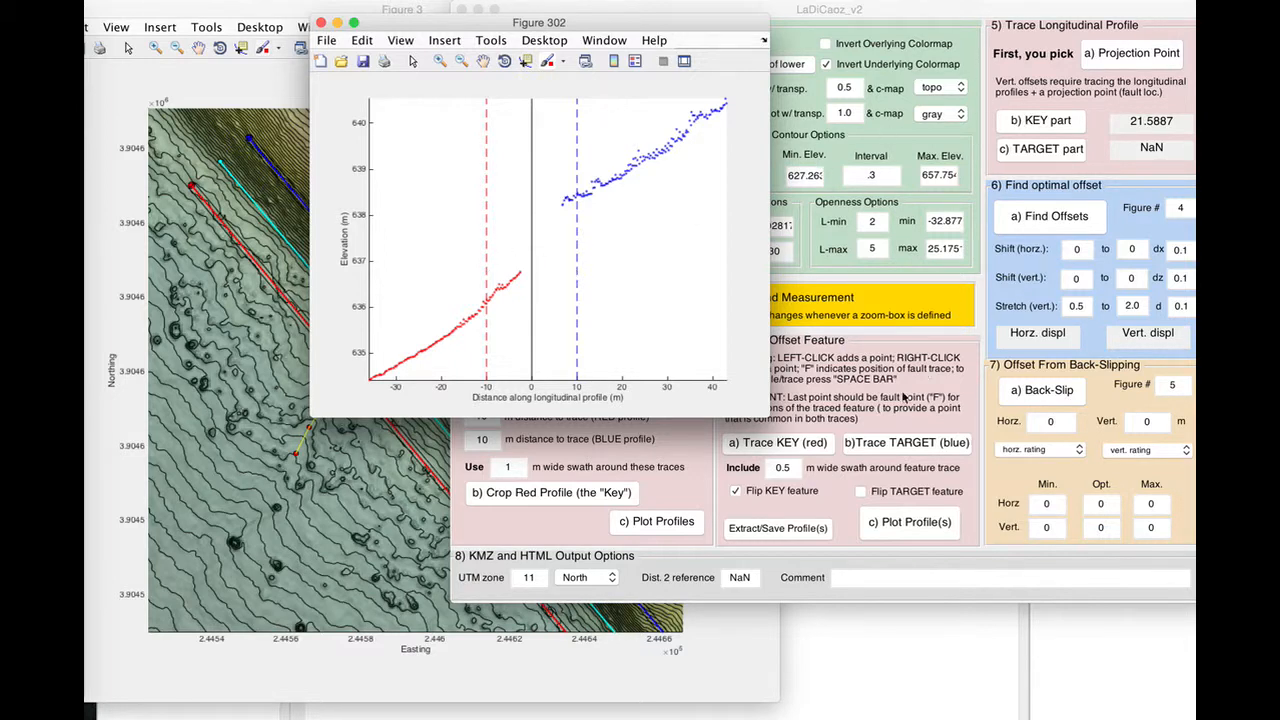
- Place the projection point on the fault line at 0 m in the longitudinal profile plot
click(903, 397)
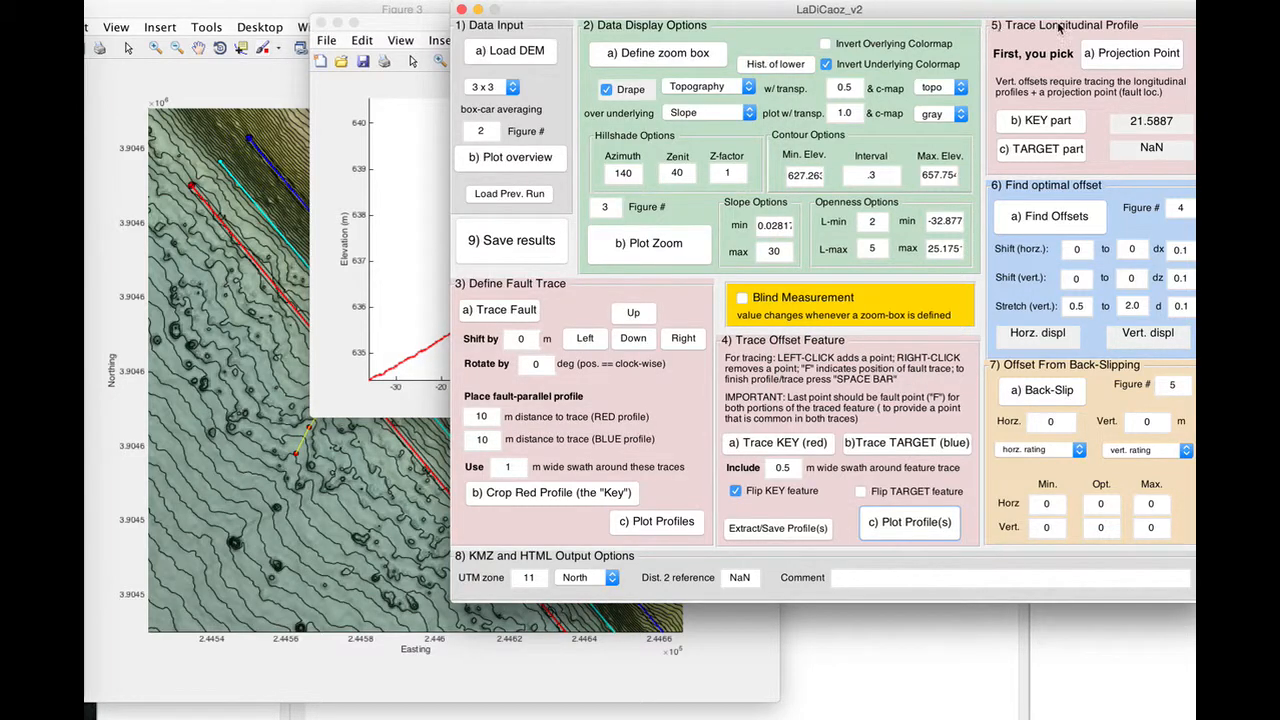
click(1124, 56)
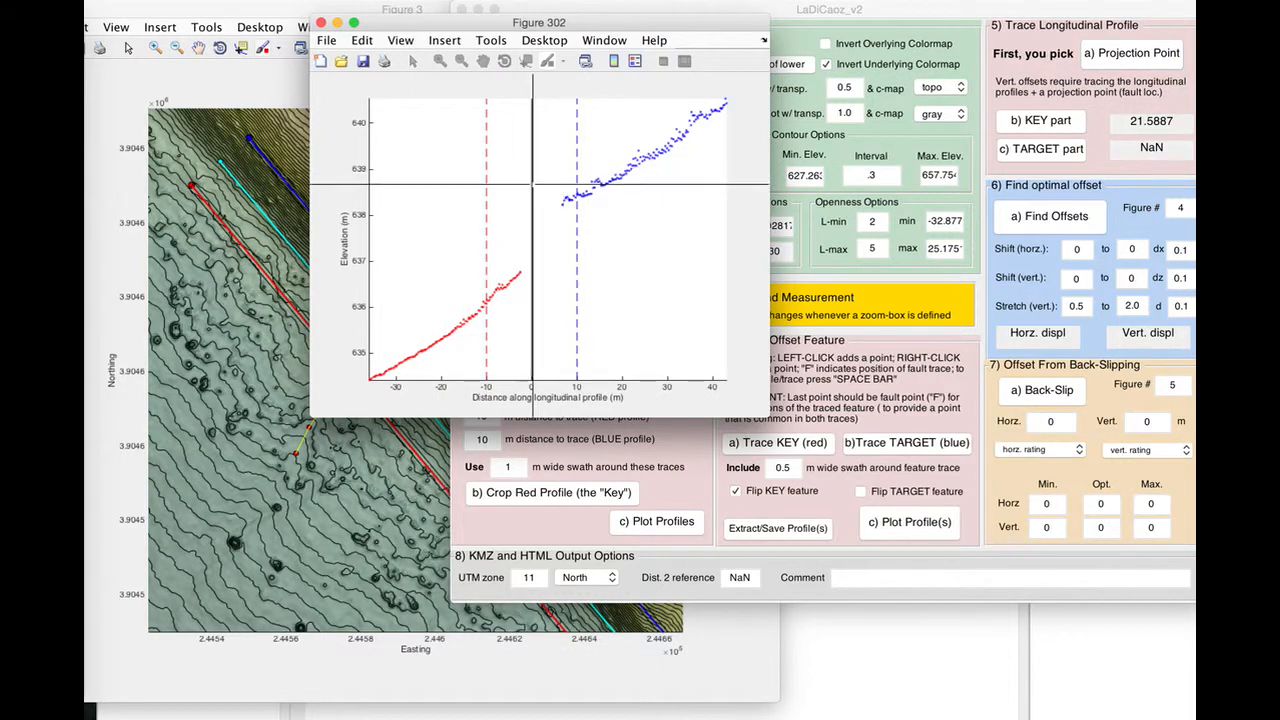
click(531, 187)
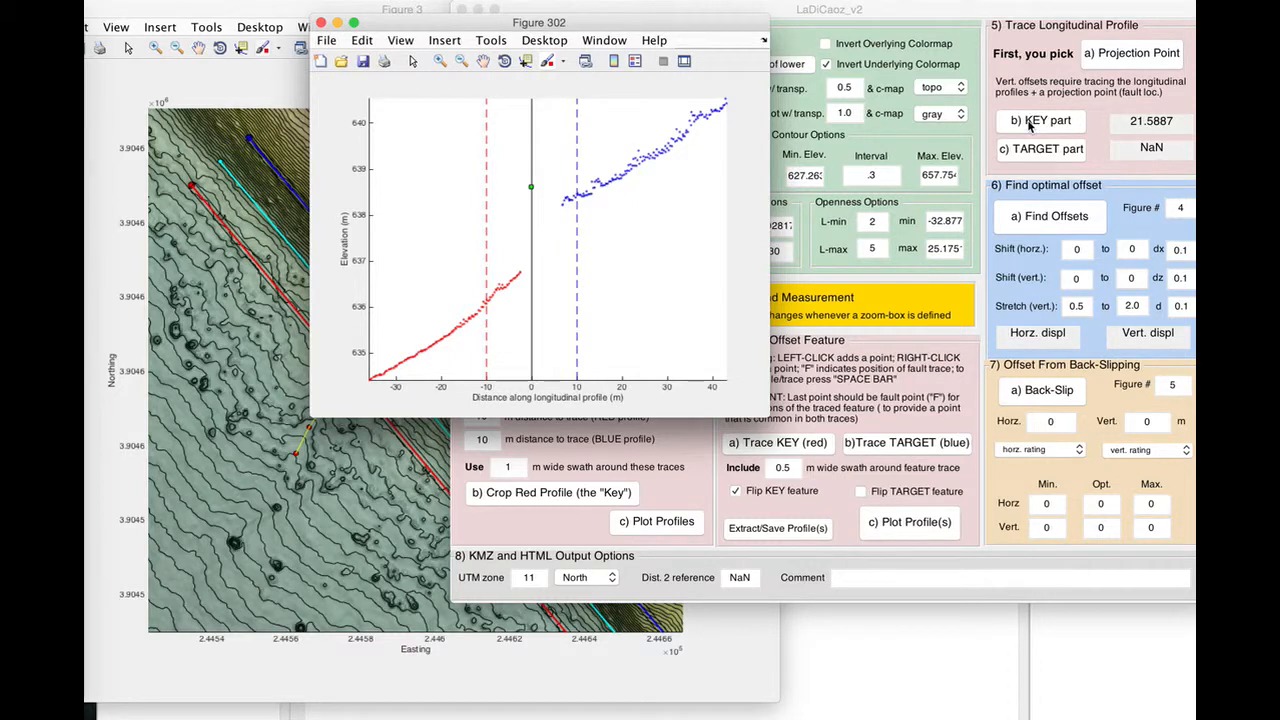
- Project both profiles to the fault, using the KEY part from about -34 to -11 m and the TARGET part from about 42 to 12 m
click(1030, 122)
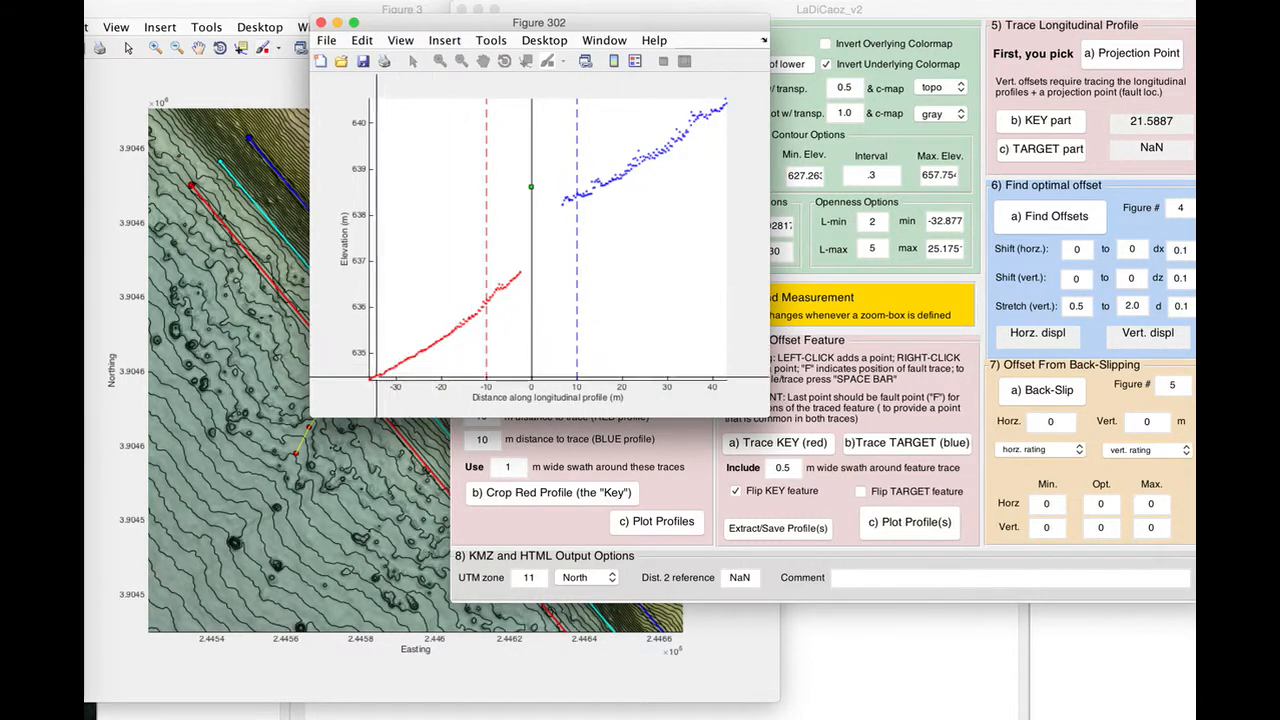
click(374, 377)
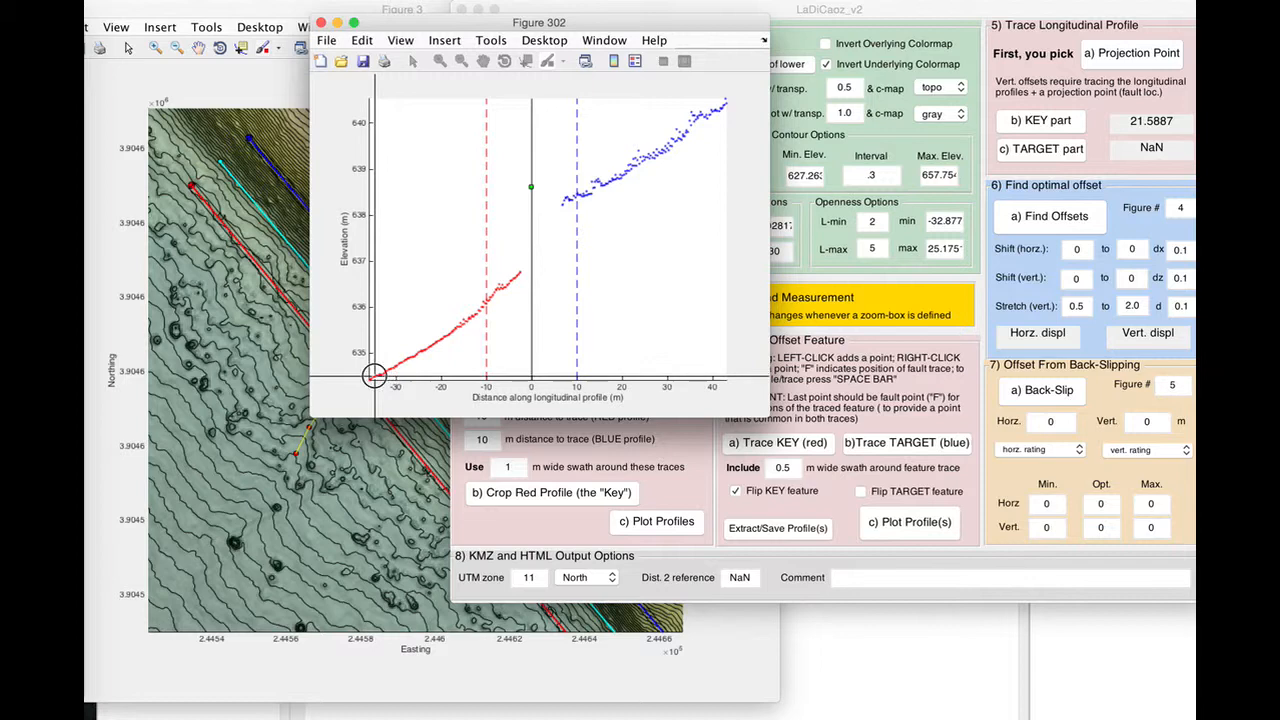
click(482, 307)
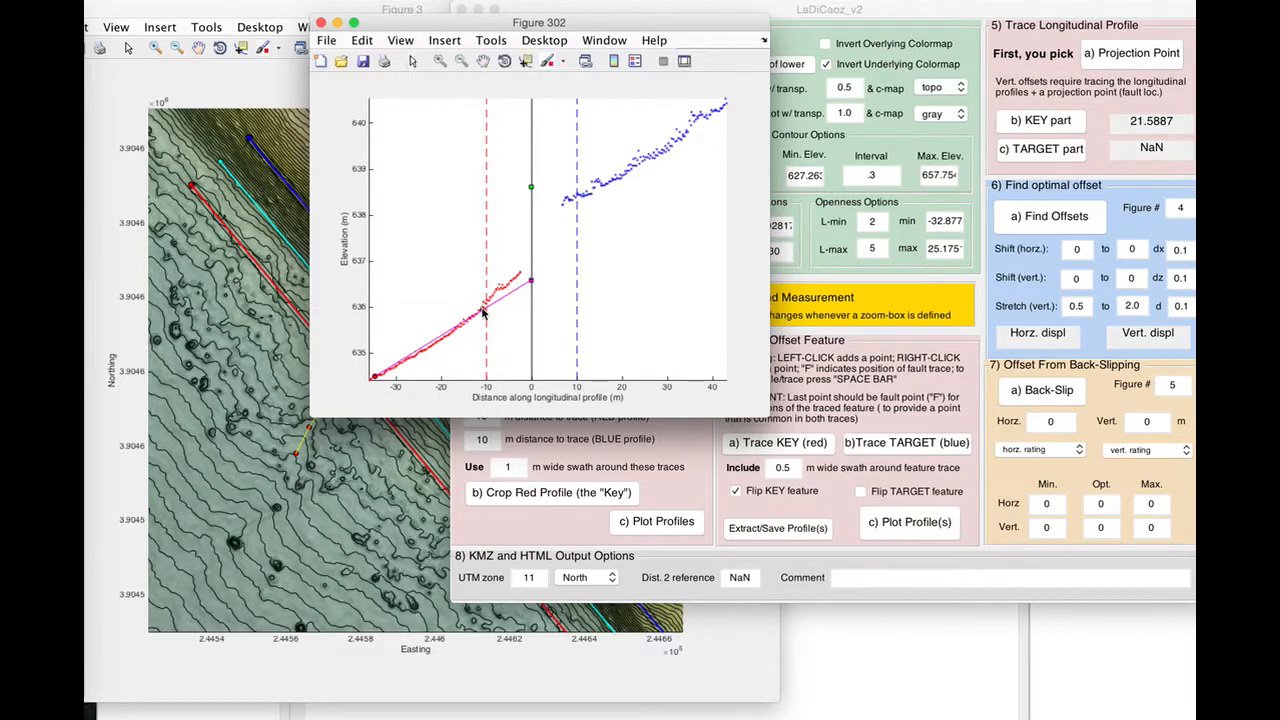
click(1040, 149)
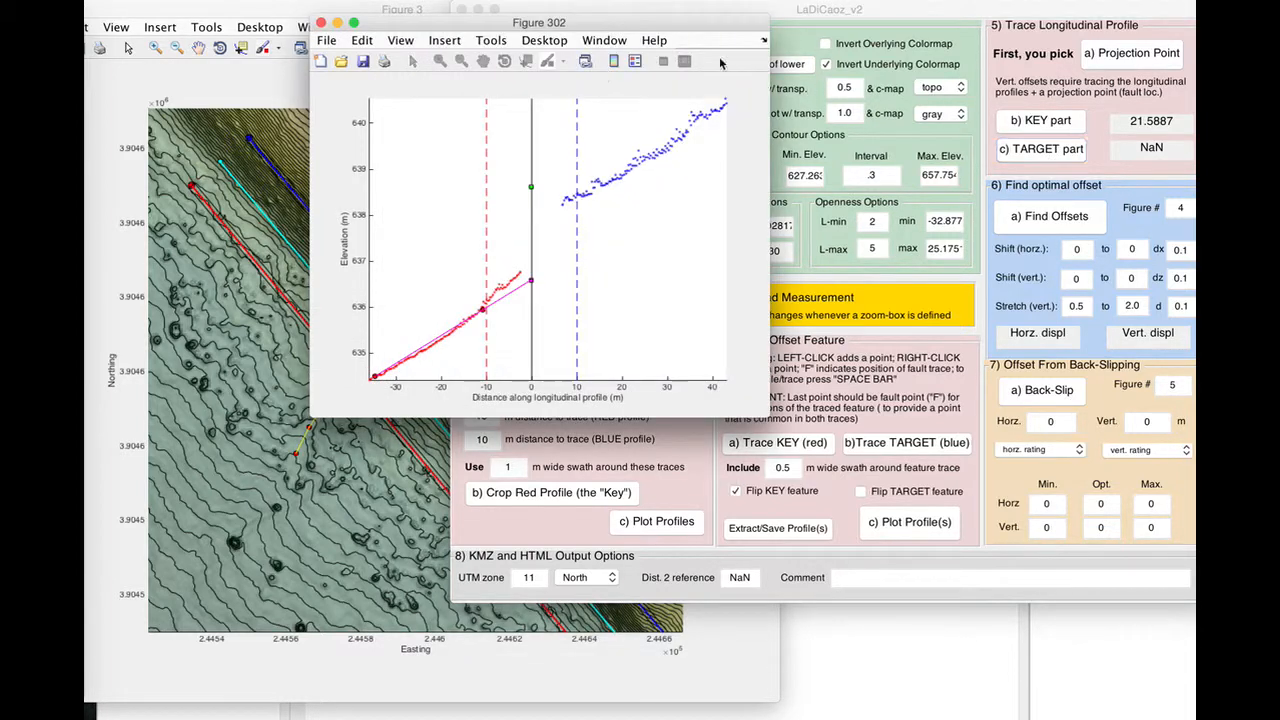
click(721, 106)
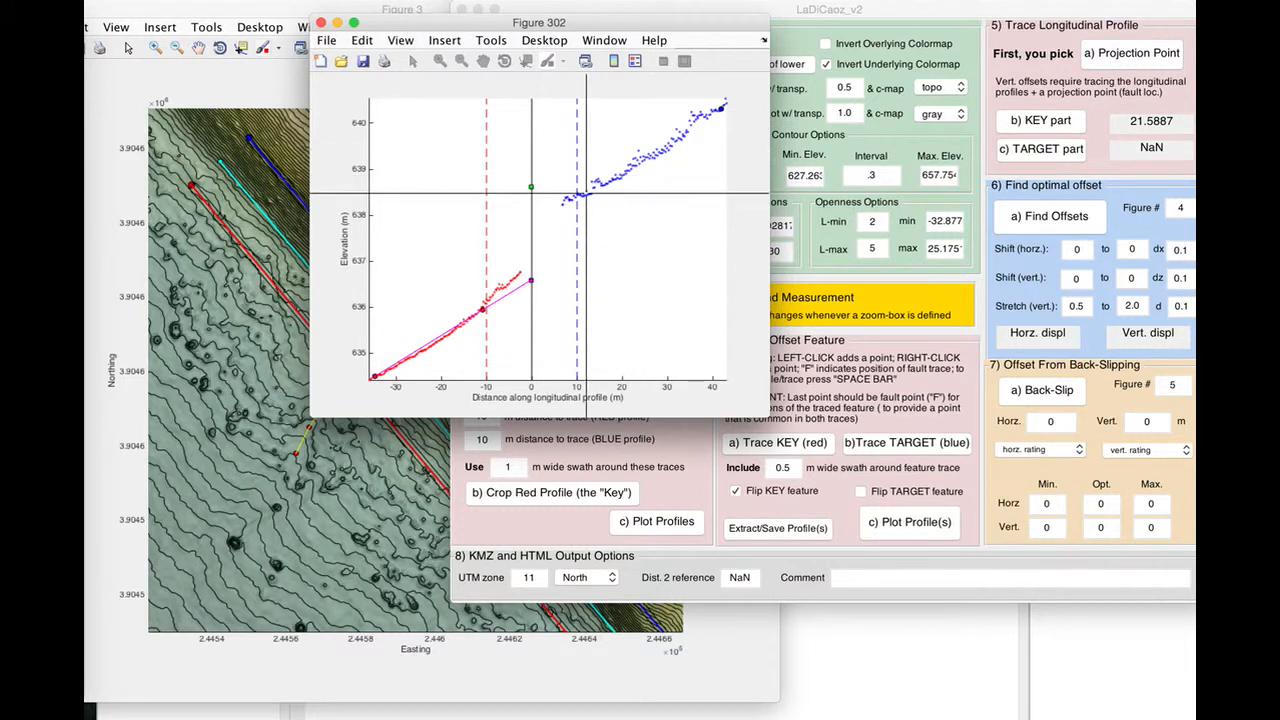
click(587, 196)
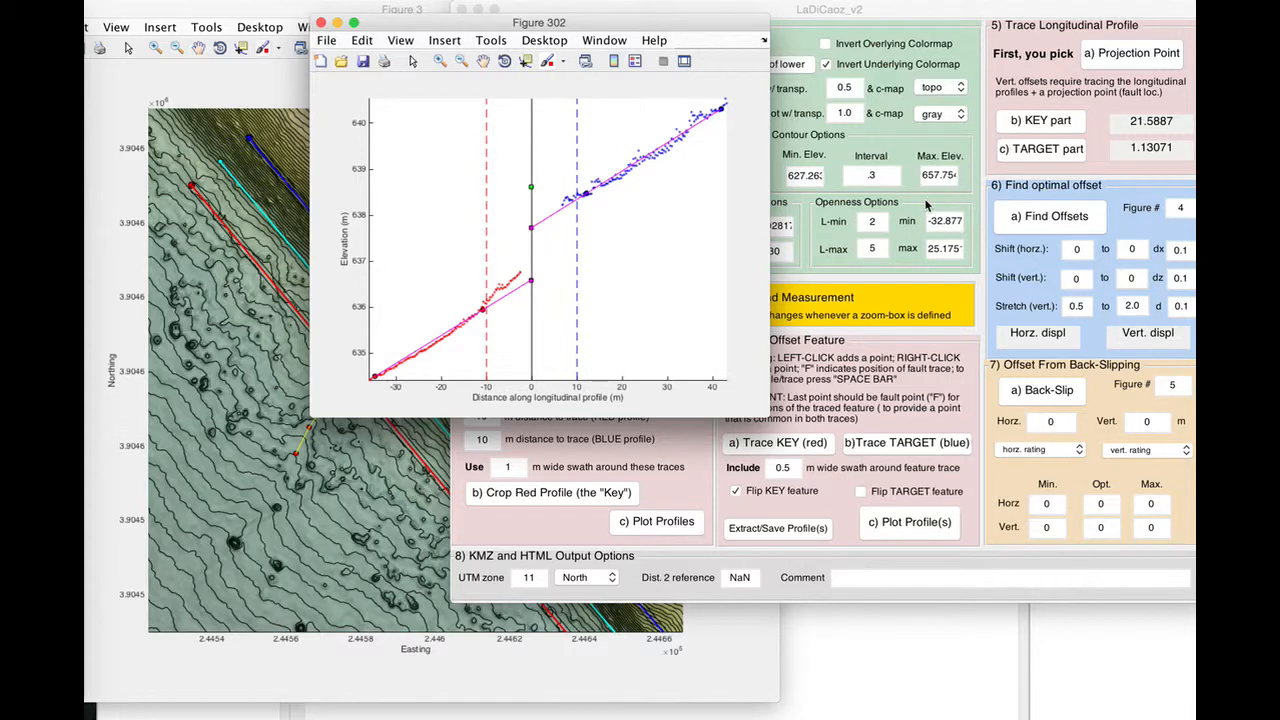
- Set the horizontal shift range to 10 to 30 and the vertical shift range to 0 to 2, and find the optimal offsets
click(978, 165)
drag(966, 20, 948, 18)
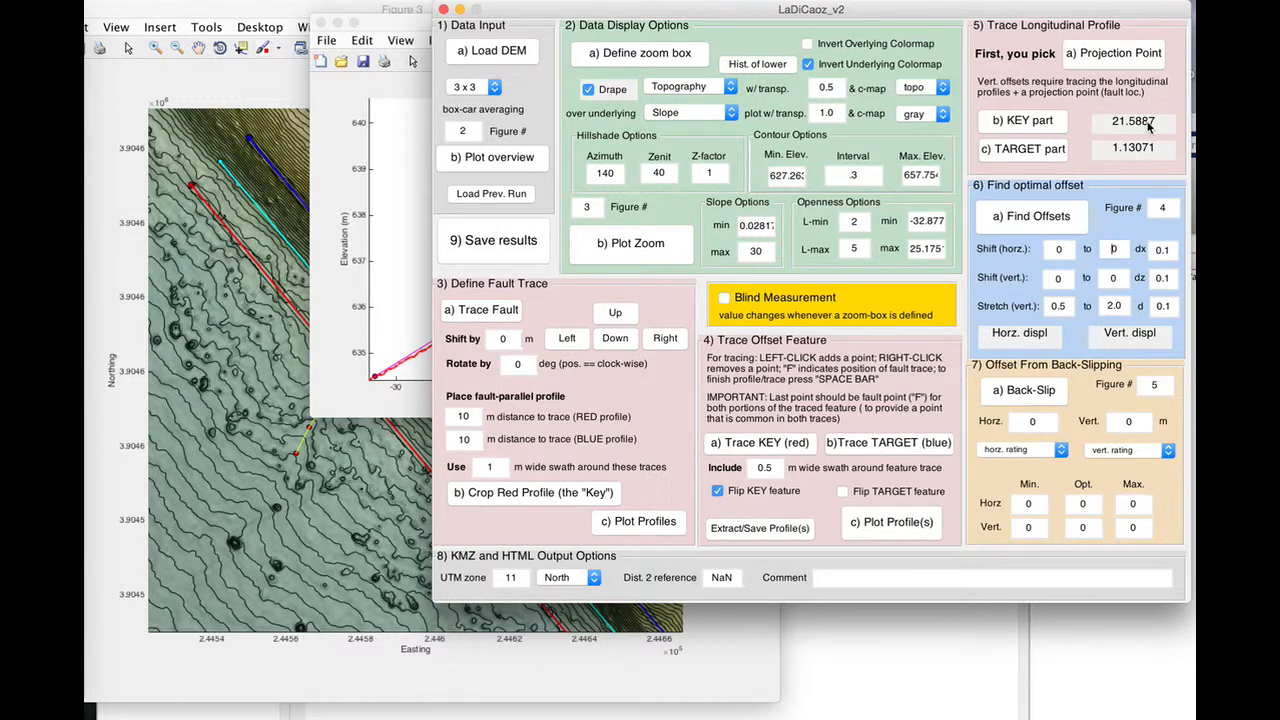
double_click(1120, 249)
text(30)
double_click(1062, 250)
double_click(1113, 278)
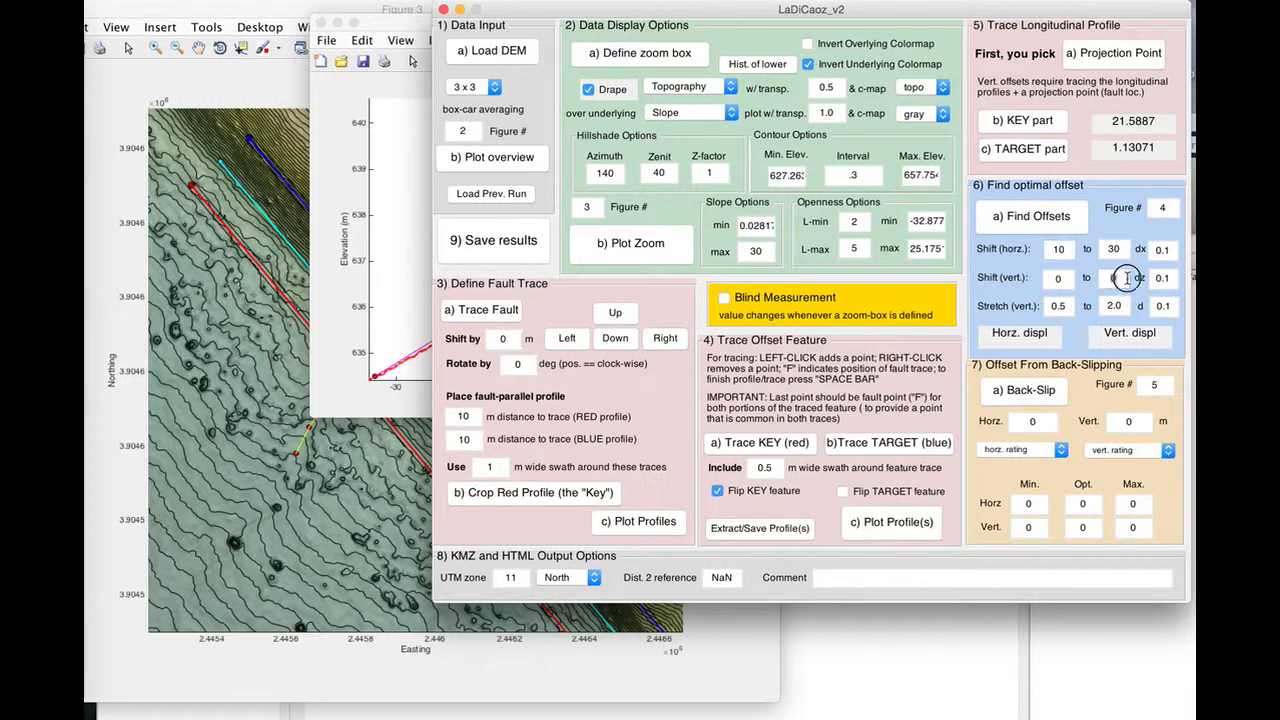
double_click(1059, 279)
click(1031, 226)
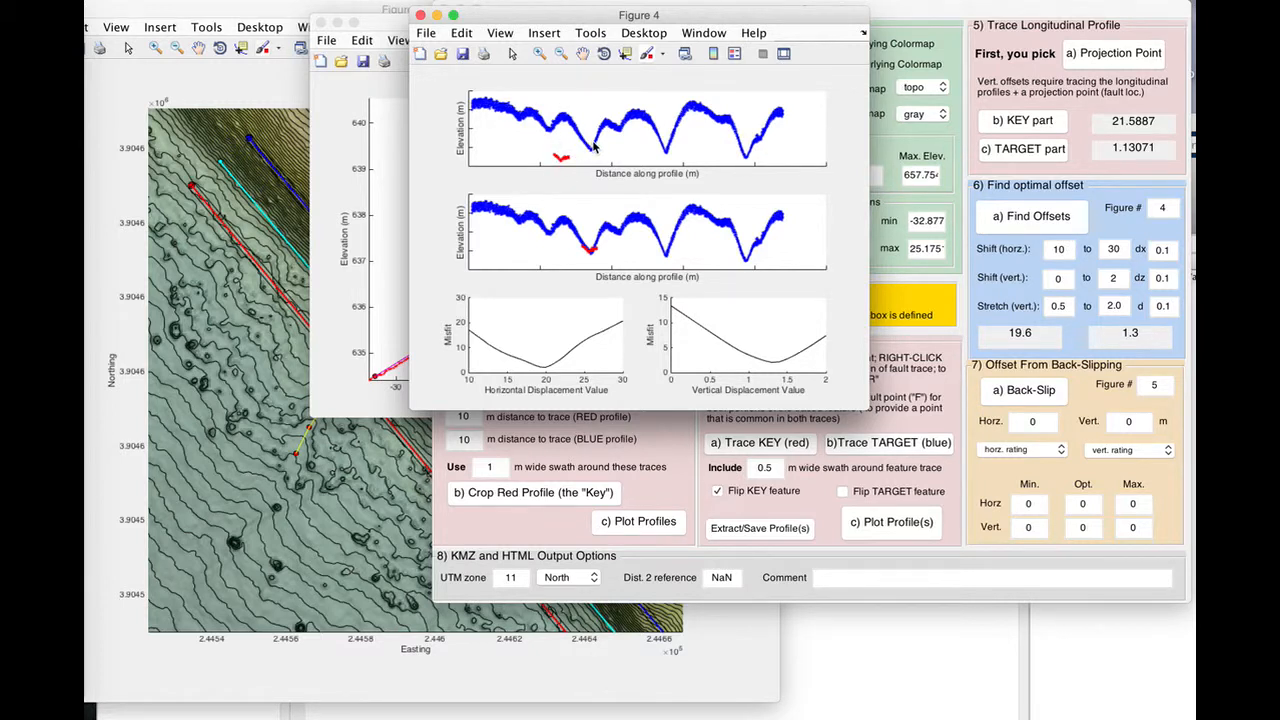
- Enlarge the matched channel in Figure 4's second plot to examine how well the red profile fits the blue one
click(539, 53)
drag(571, 225, 612, 270)
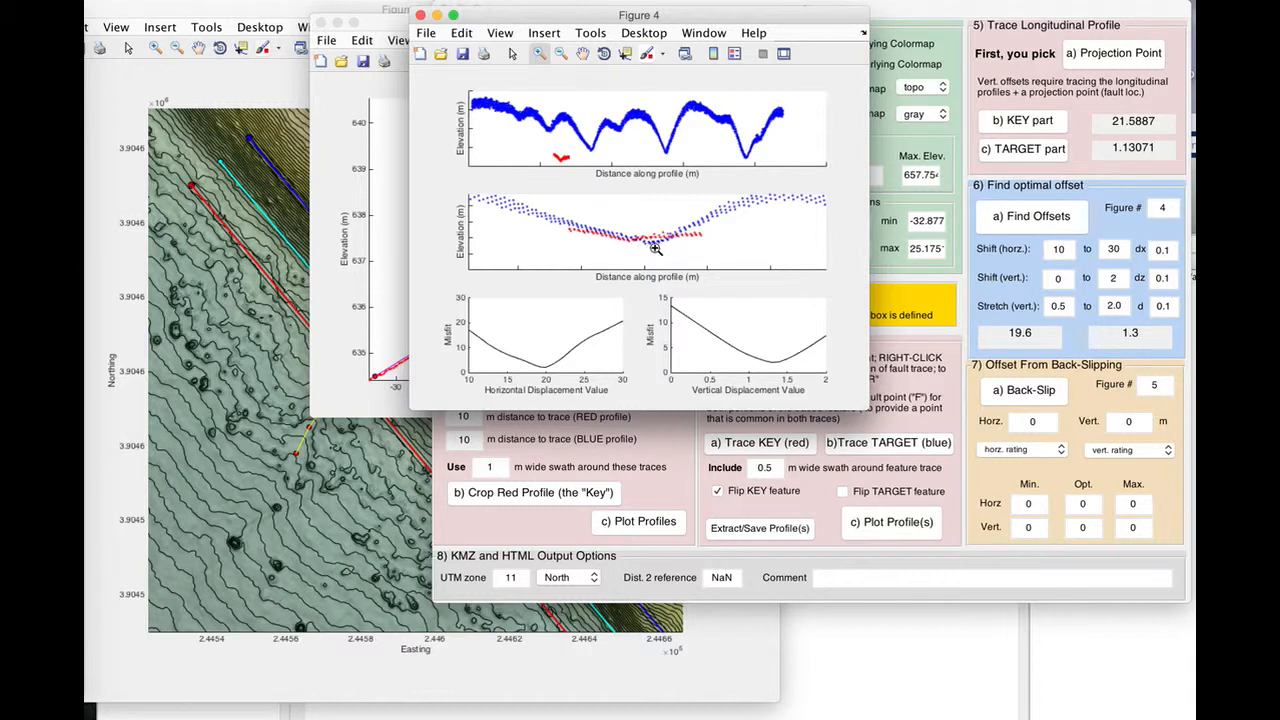
click(560, 53)
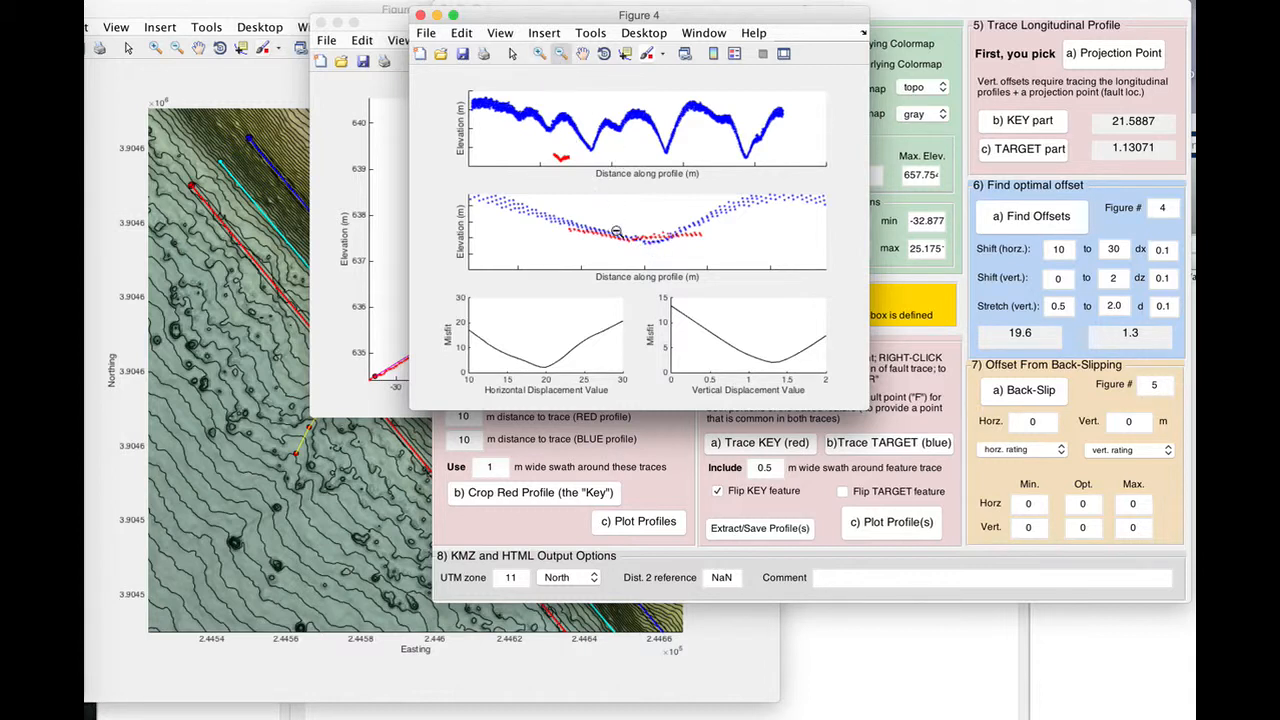
click(634, 234)
click(644, 248)
click(654, 250)
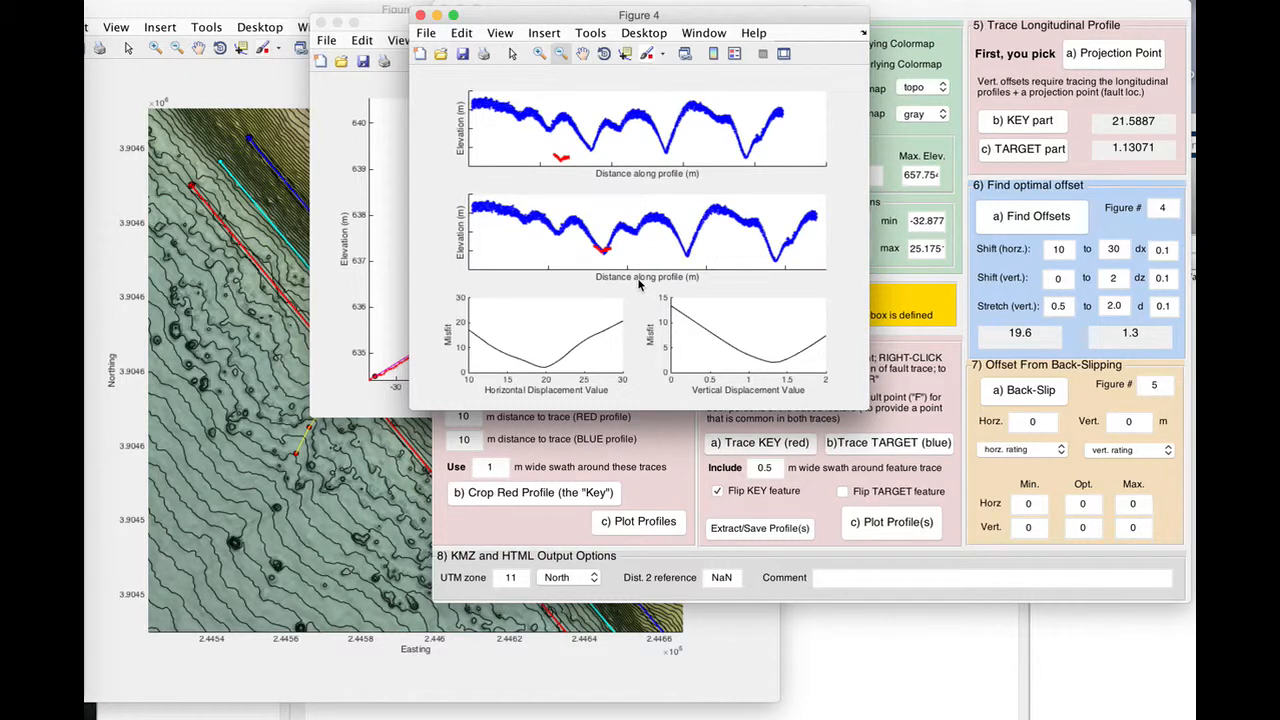
click(540, 53)
drag(637, 211, 578, 276)
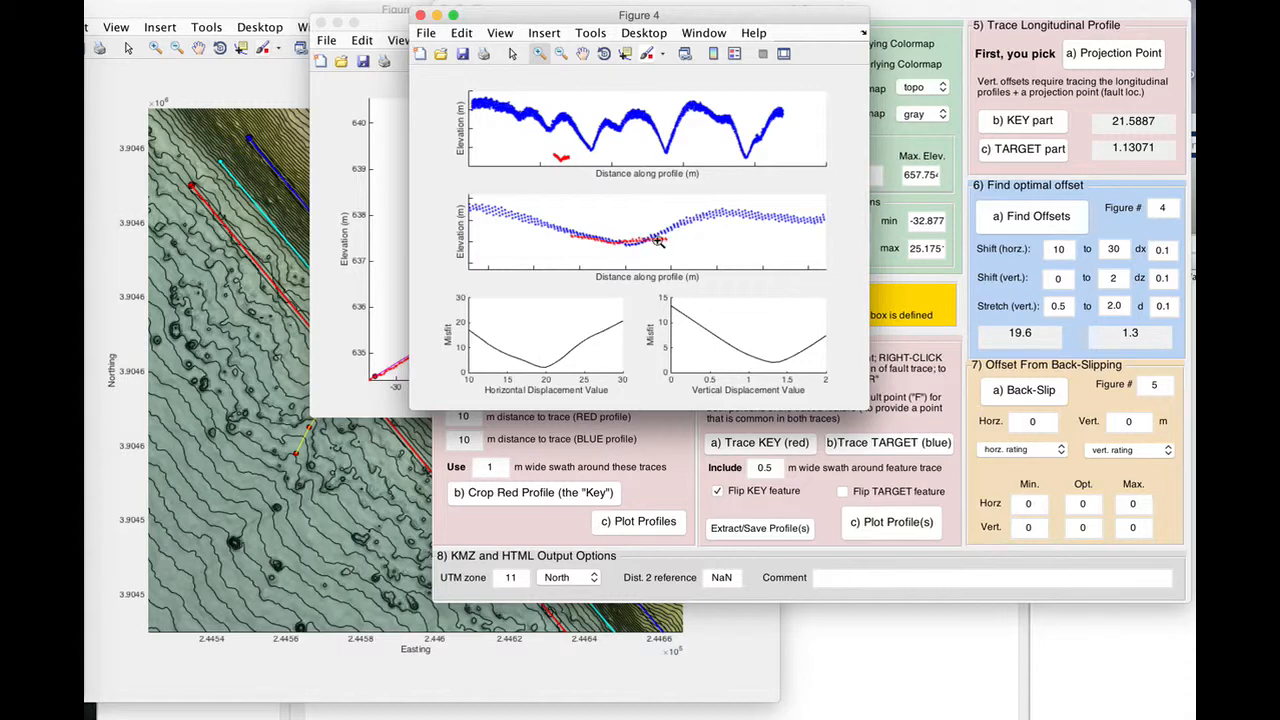
- Crop the red key profile again to a shorter section across the channel, and return to the LaDiCaoz_v2 window
click(669, 483)
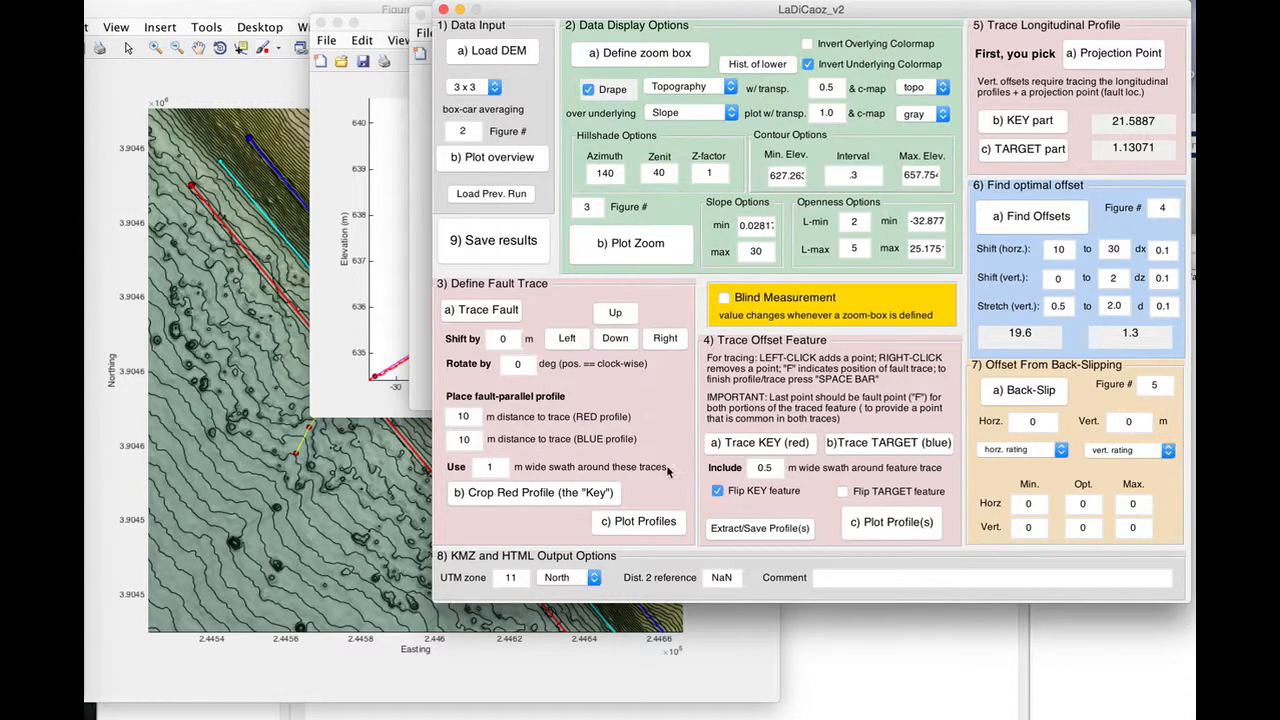
click(502, 498)
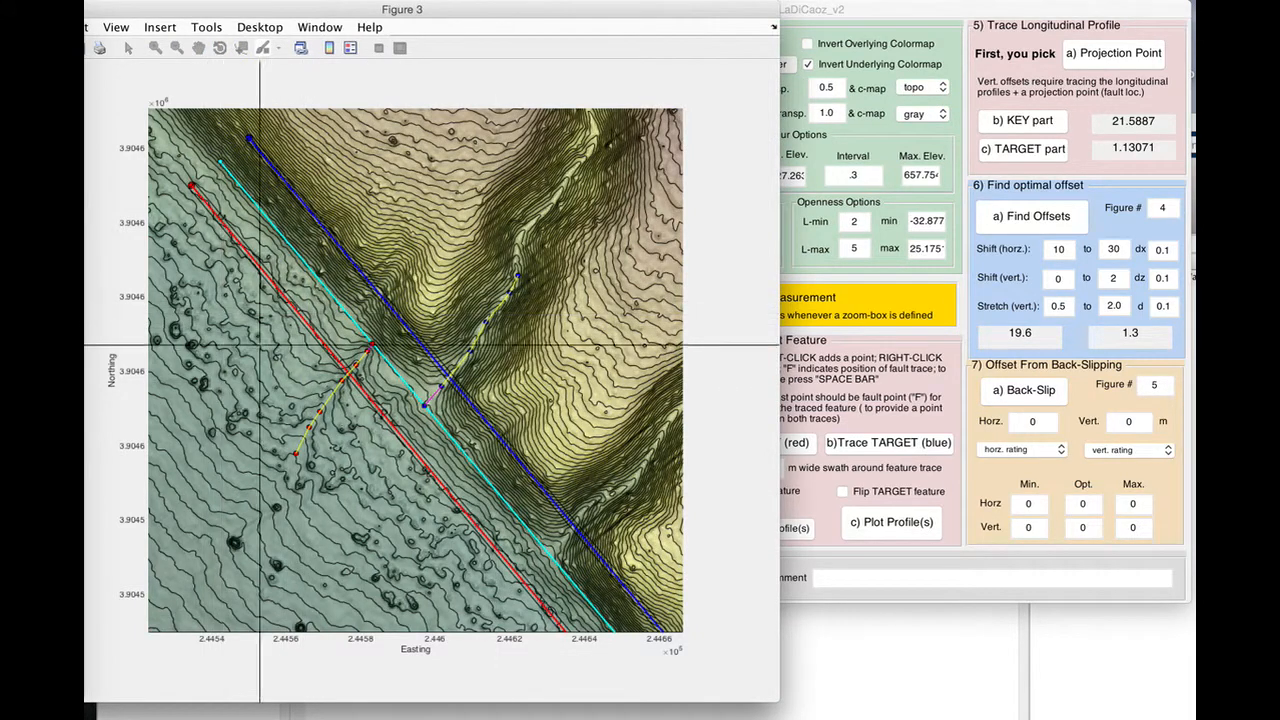
click(357, 382)
key(space)
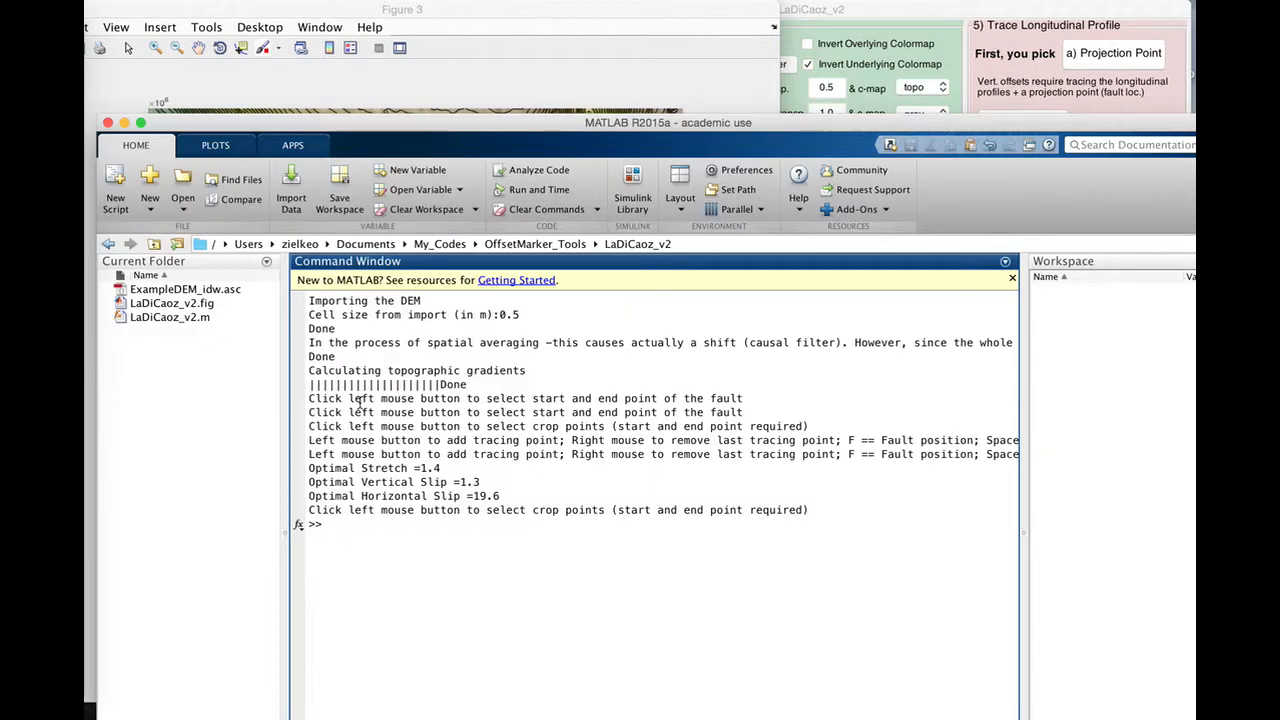
click(125, 122)
click(890, 64)
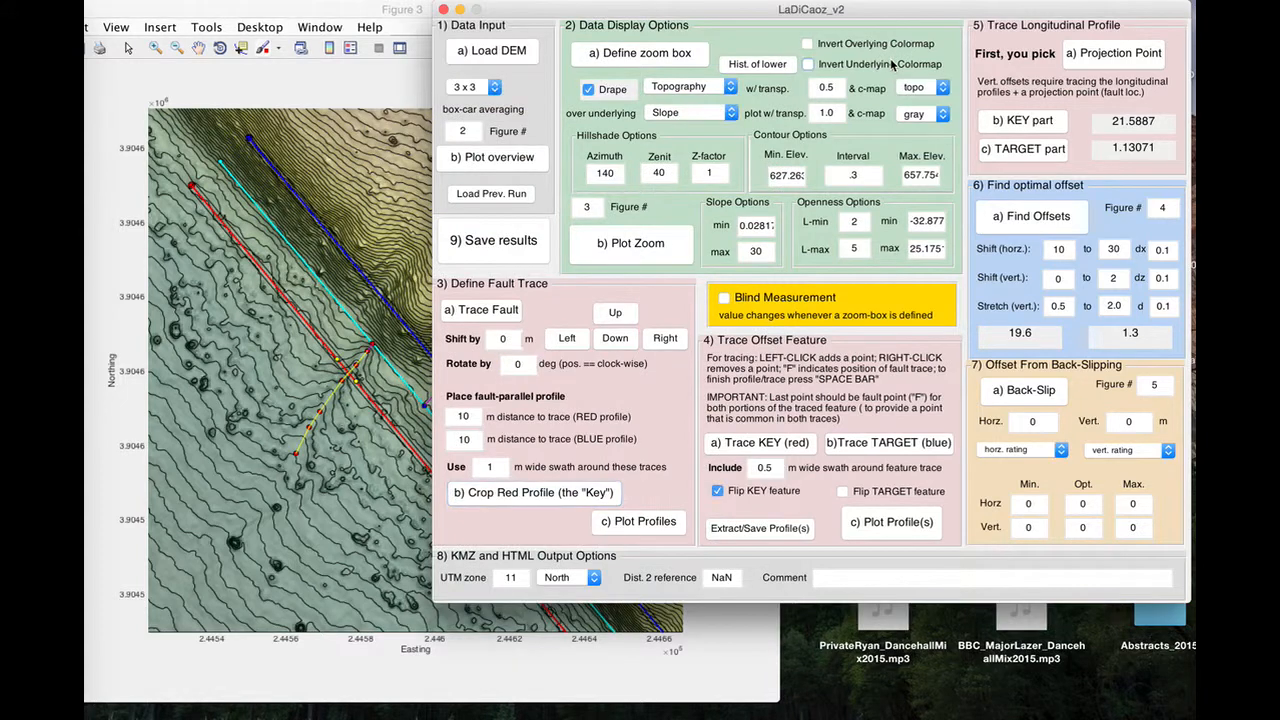
- Rerun the optimal offset search and enlarge the matched channel in Figure 4
click(1030, 220)
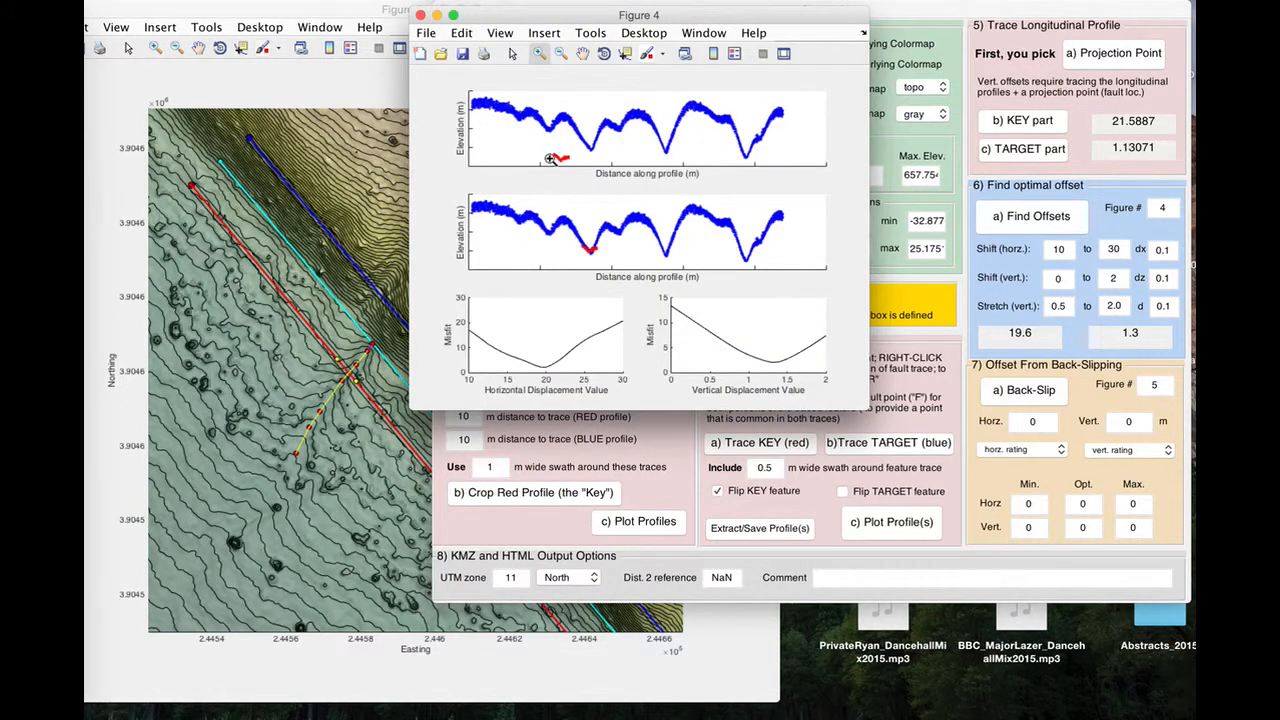
drag(627, 209, 567, 267)
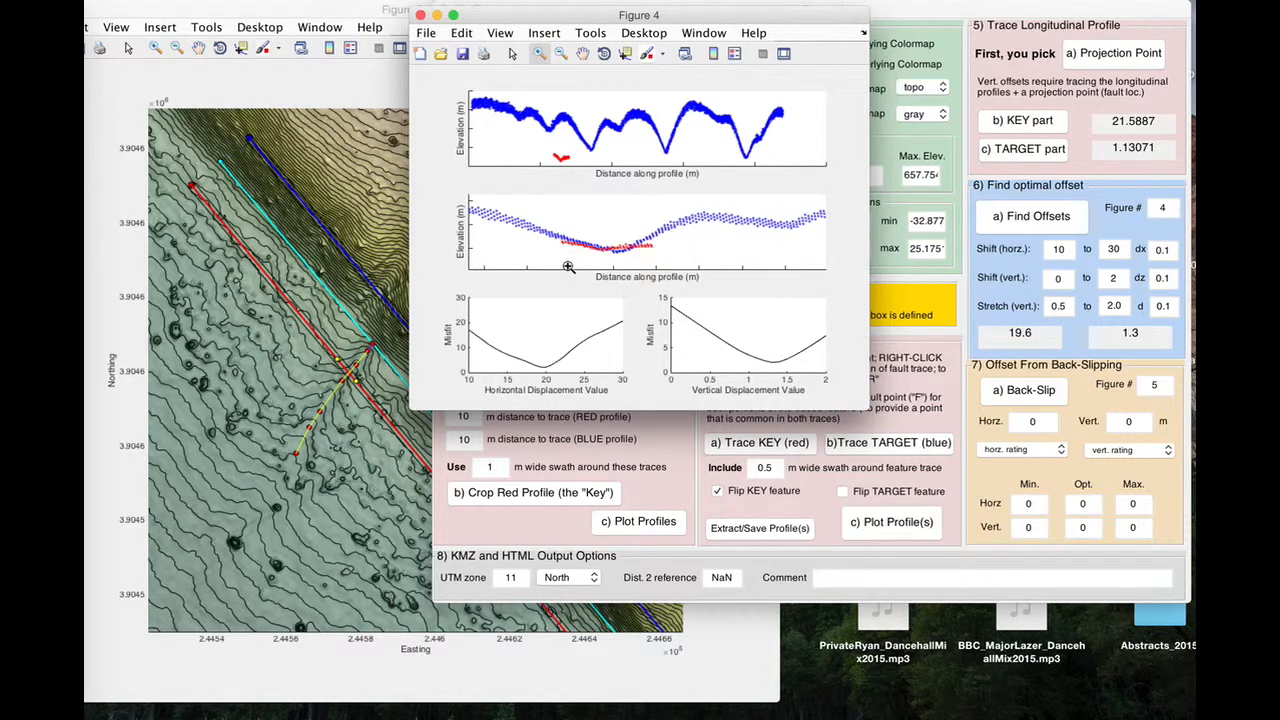
- Replot the fault-parallel profiles, enlarge the cropped red profile in Figure 301, and recalculate the optimal offsets
click(644, 505)
click(644, 525)
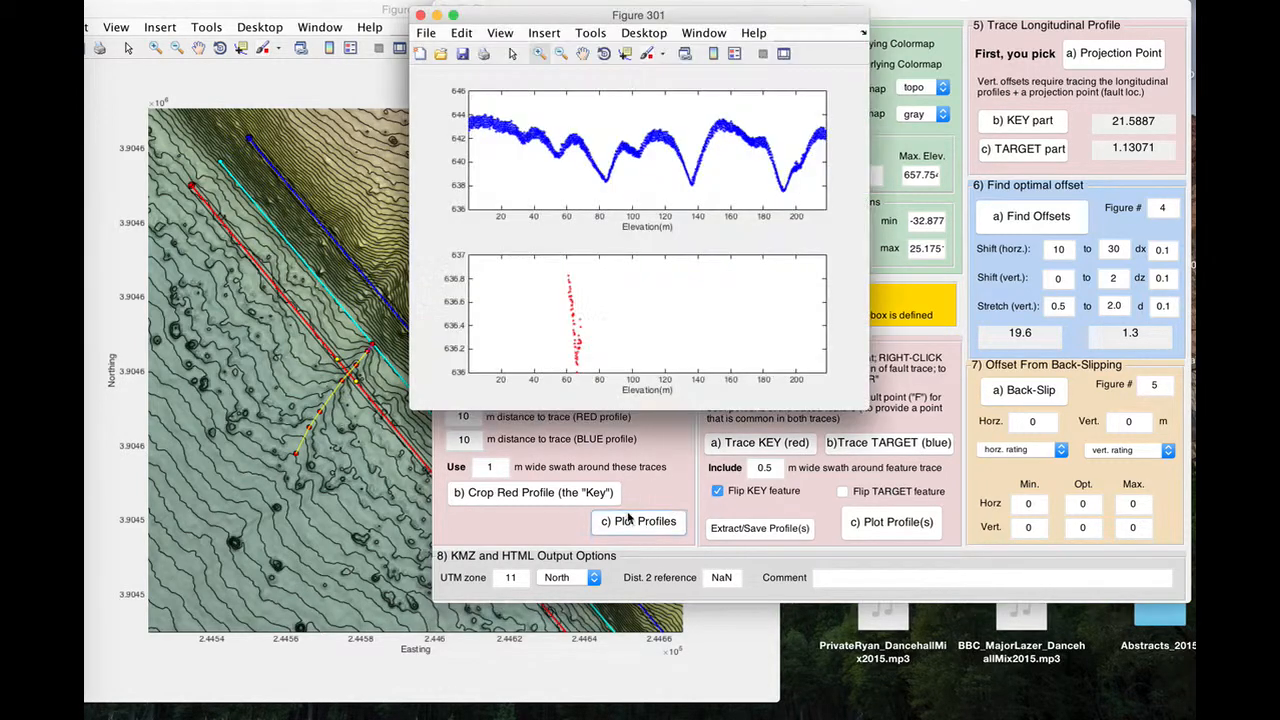
drag(608, 256, 550, 382)
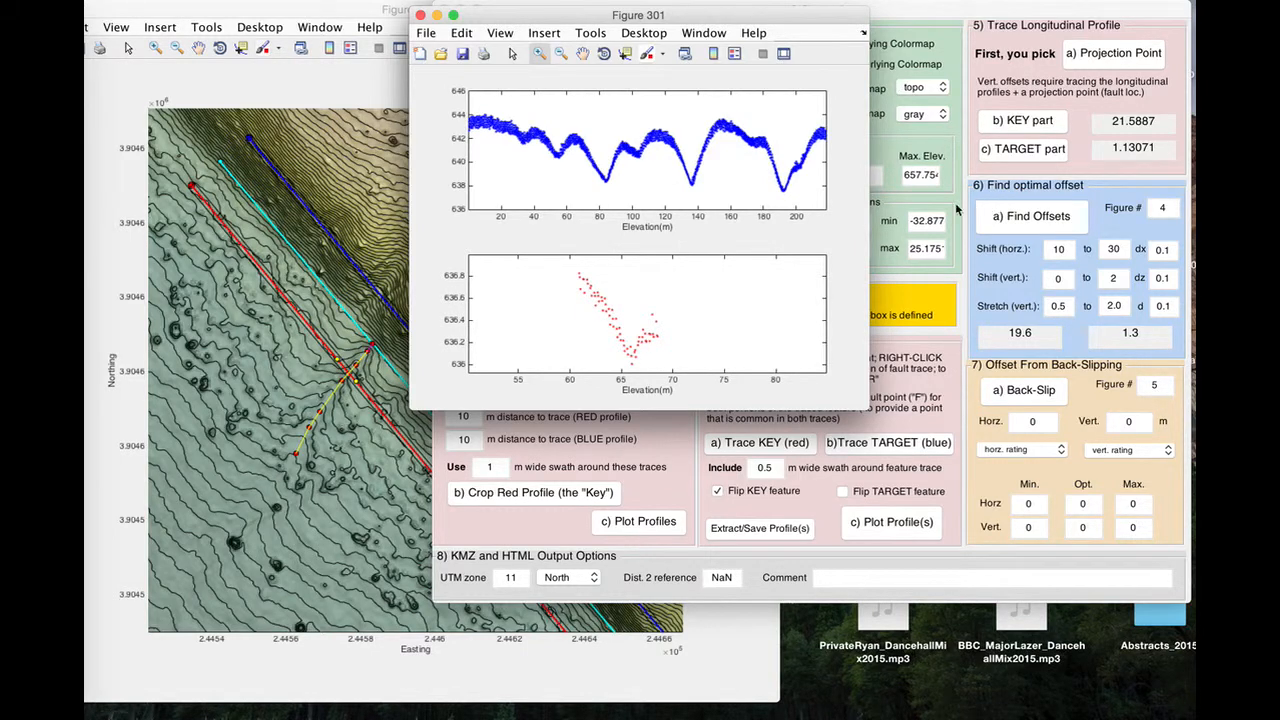
click(1022, 216)
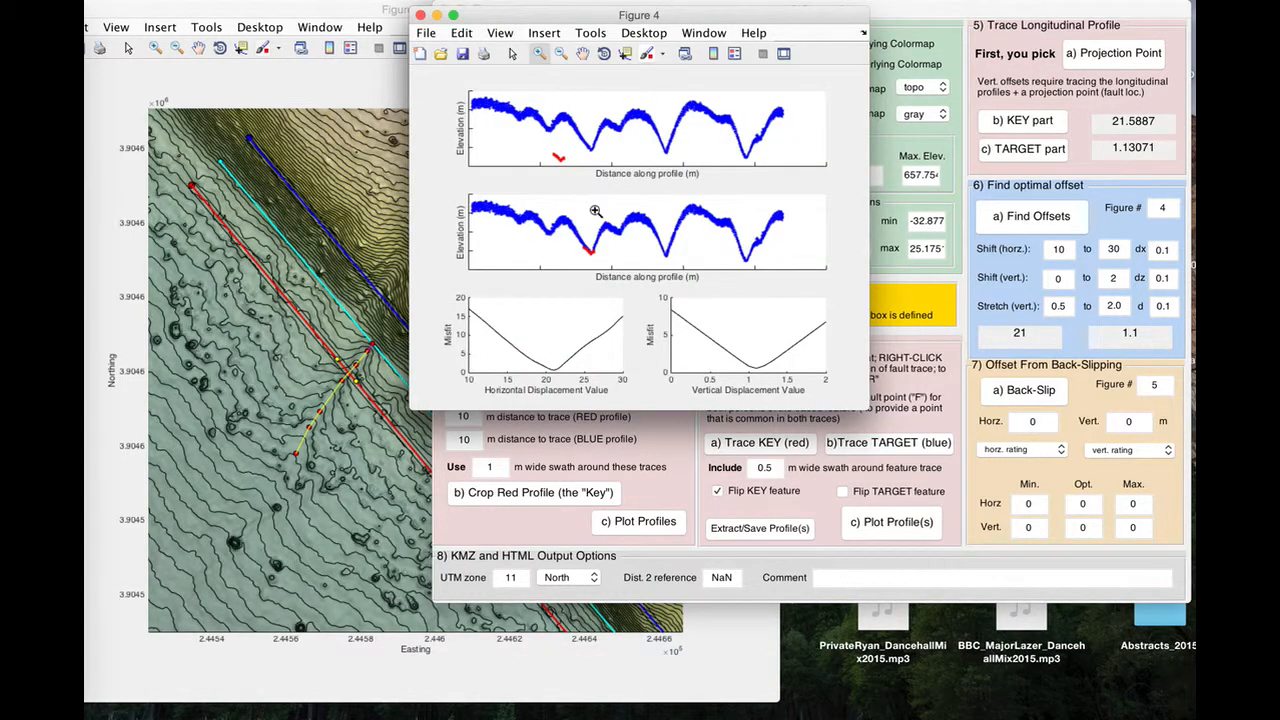
- Check the channel match in Figure 4's second plot and back-slip the terrain by 21 m horizontally and 1.1 m vertically
drag(623, 210, 549, 286)
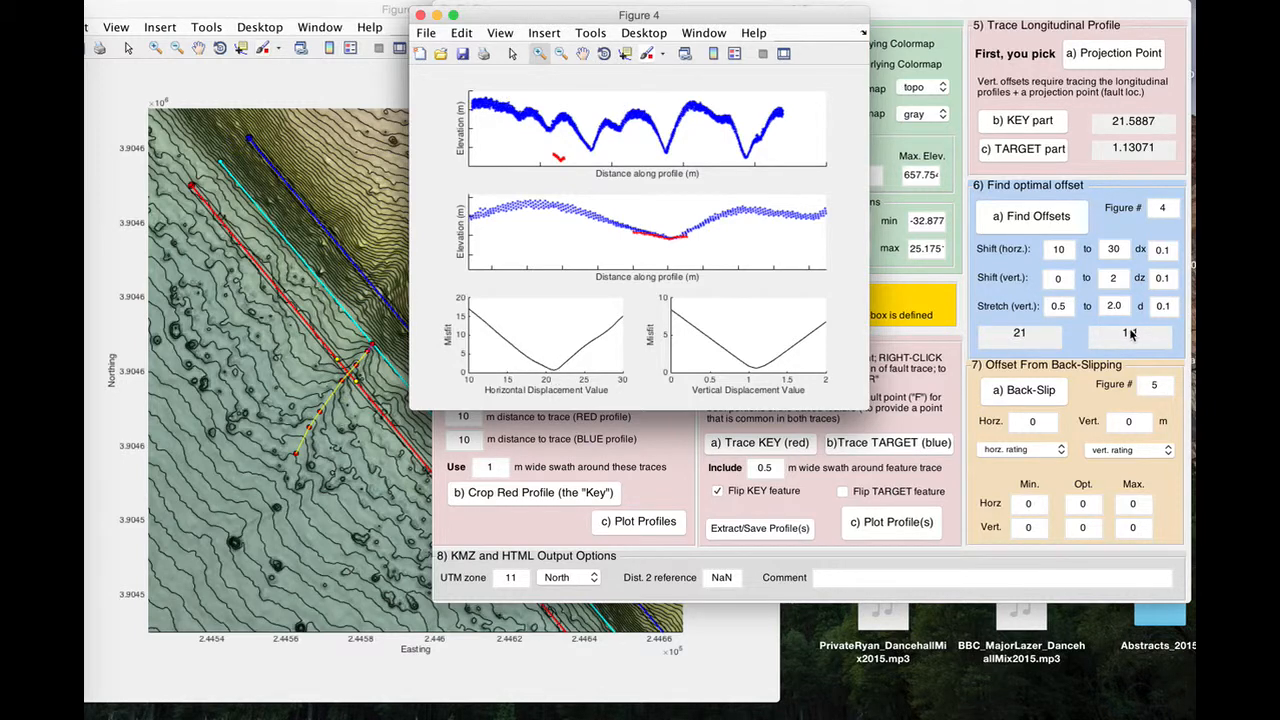
click(1032, 421)
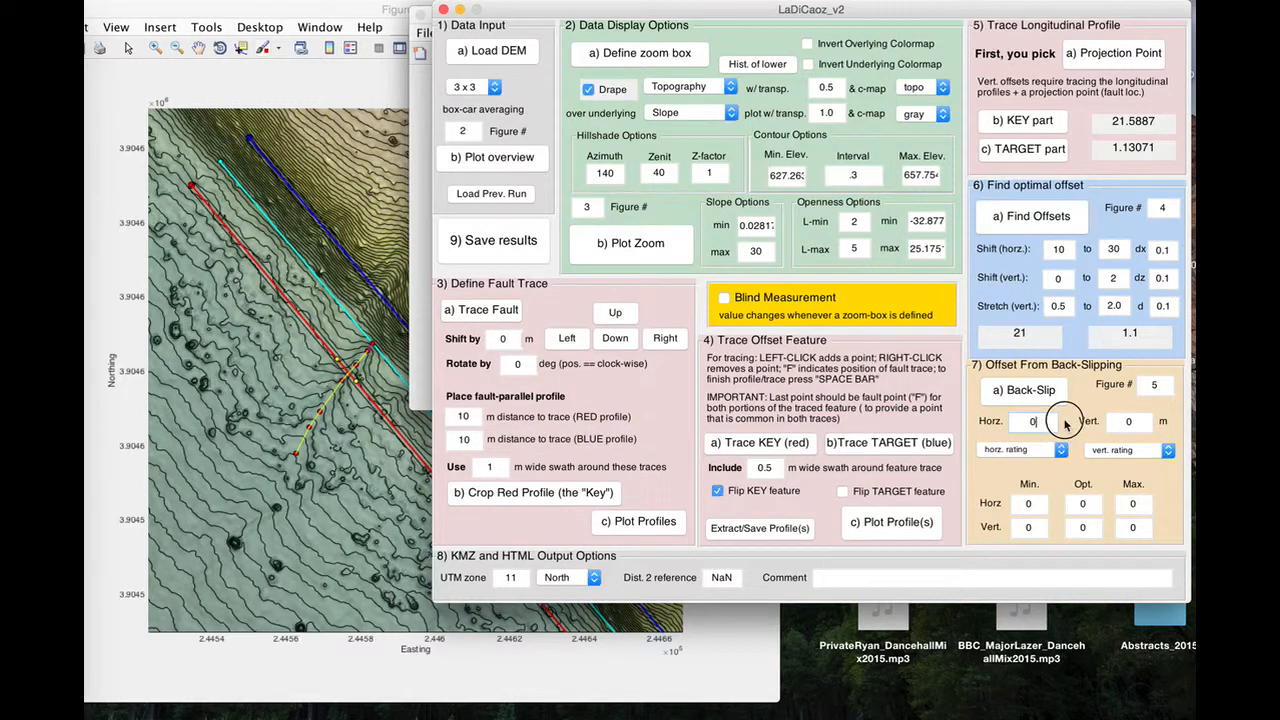
click(986, 422)
text(21)
key(Tab)
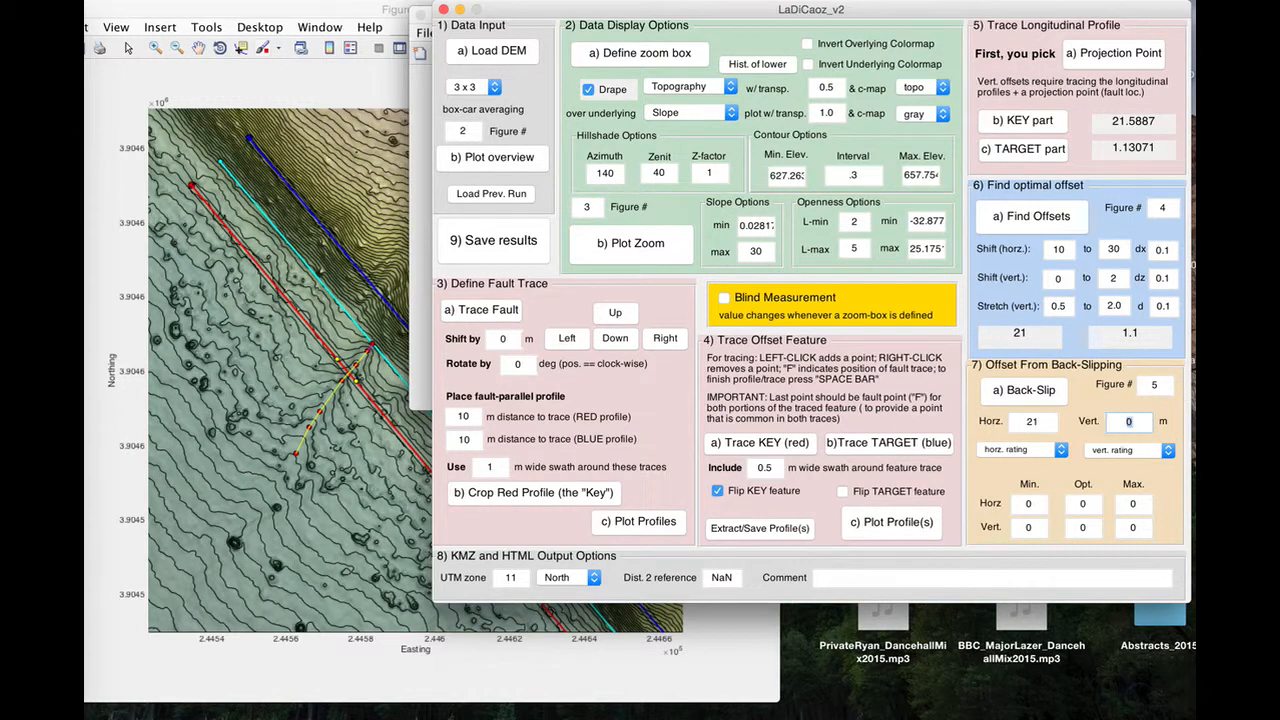
click(1015, 395)
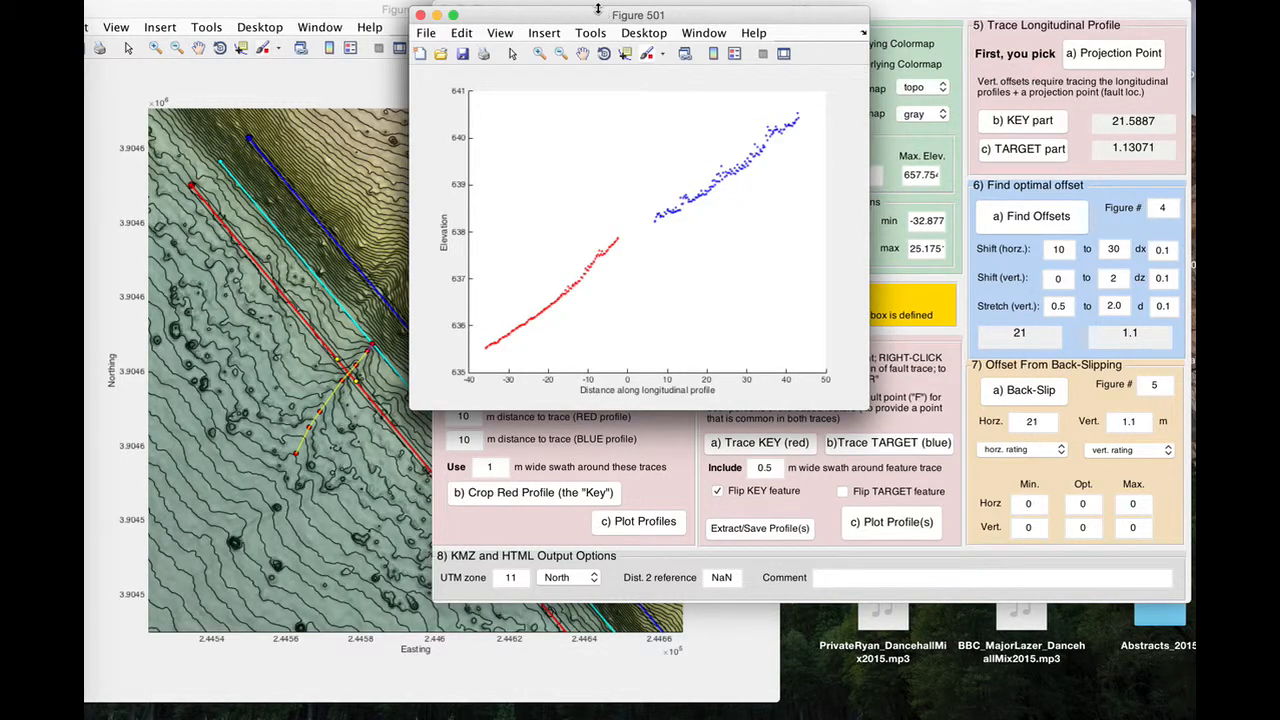
- Draw a straight comparison line from the red to the blue longitudinal profile in Figure 501, and delete it
drag(598, 12, 772, 52)
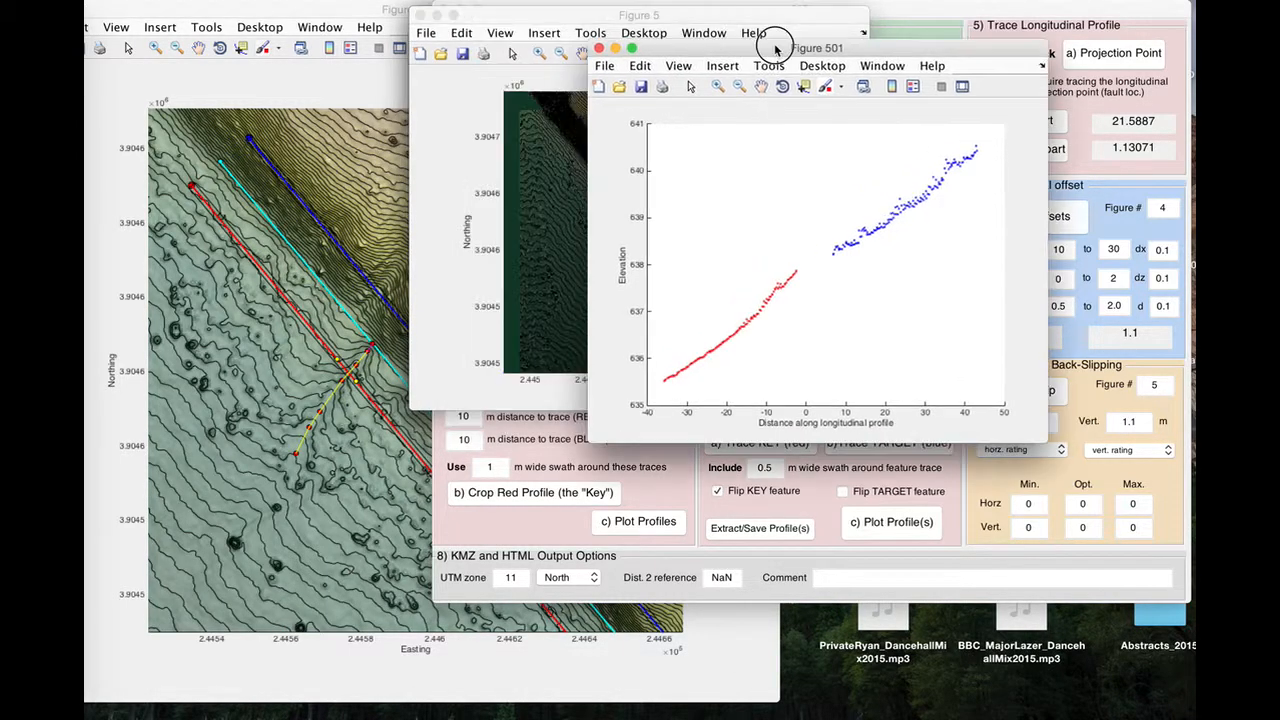
click(722, 65)
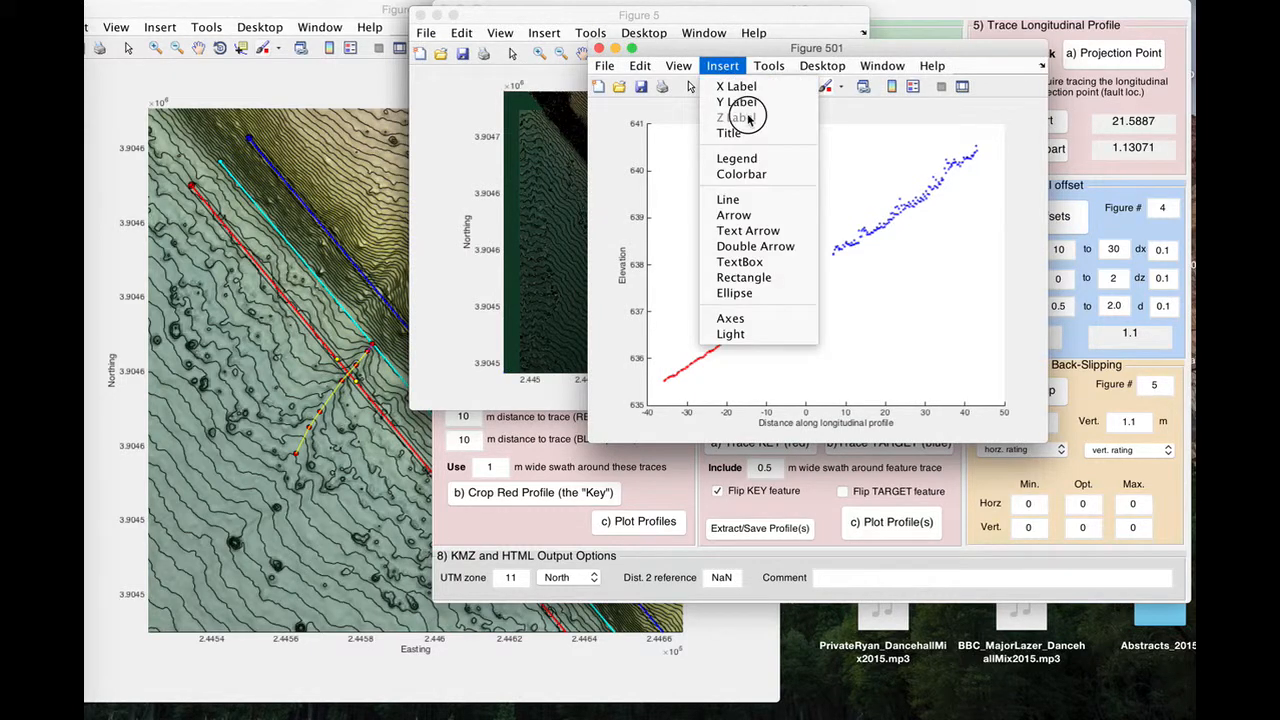
click(745, 200)
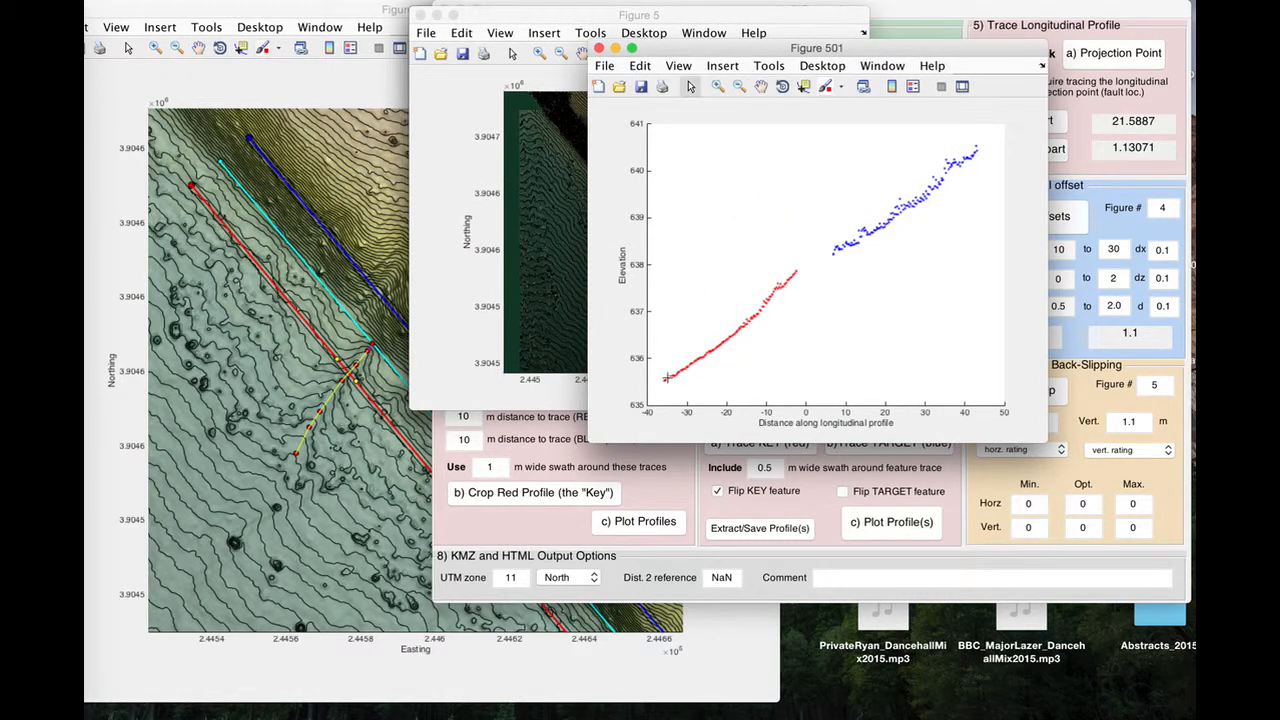
mouse_move(667, 377)
mouse_down()
mouse_move(763, 286)
mouse_move(985, 144)
mouse_move(973, 153)
mouse_up()
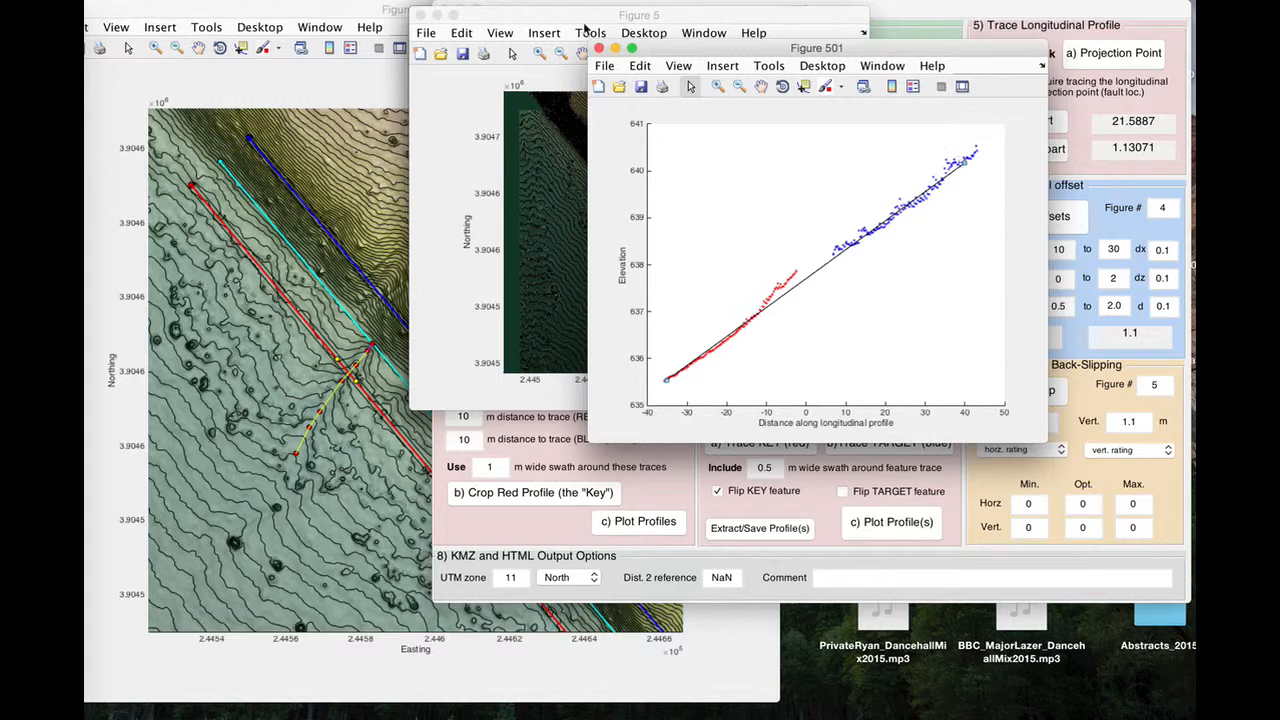
key(Delete)
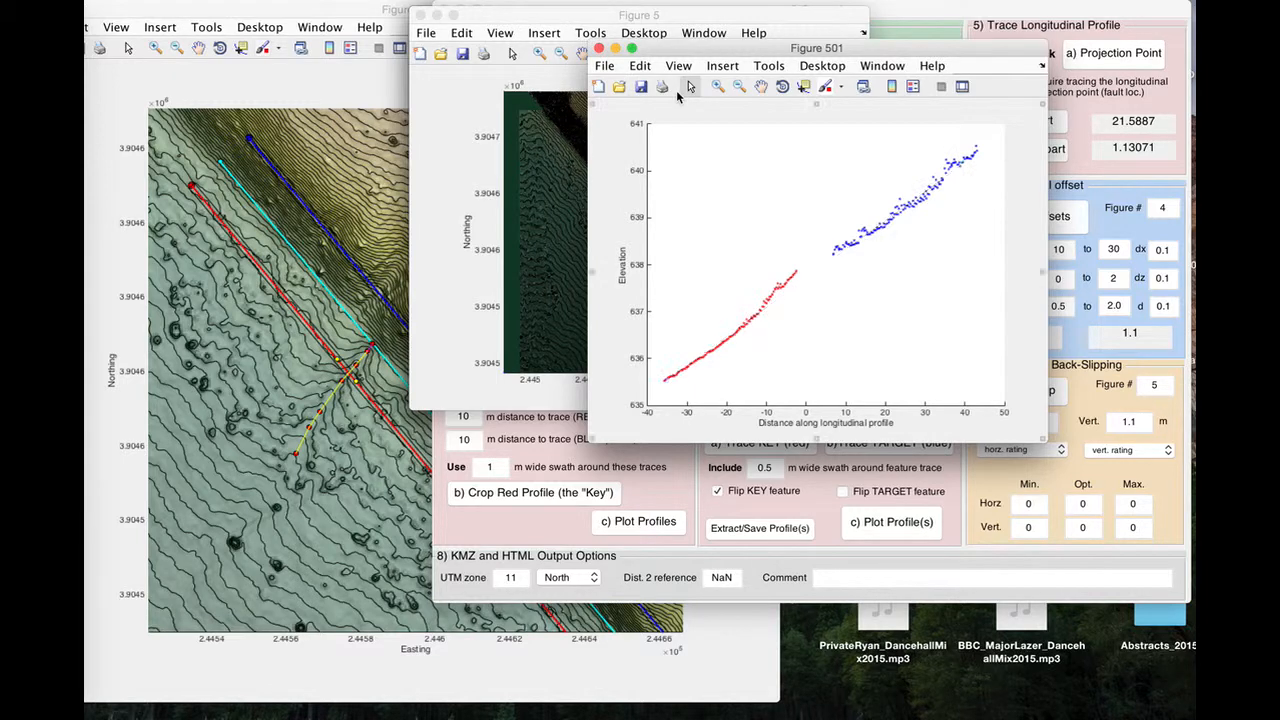
- Move Figure 501 aside and enlarge Figure 5 around the channel's fault crossing to examine the back-slipped terrain
drag(709, 47, 802, 233)
click(611, 20)
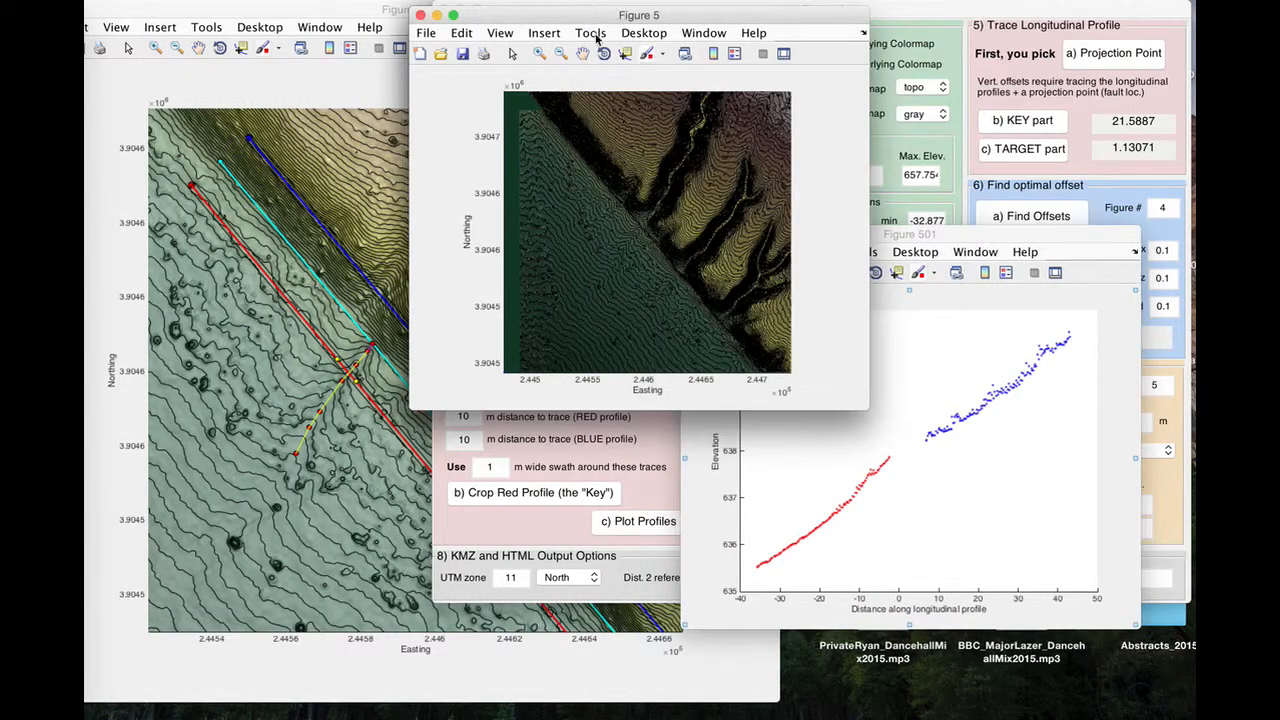
click(539, 53)
drag(700, 264, 716, 284)
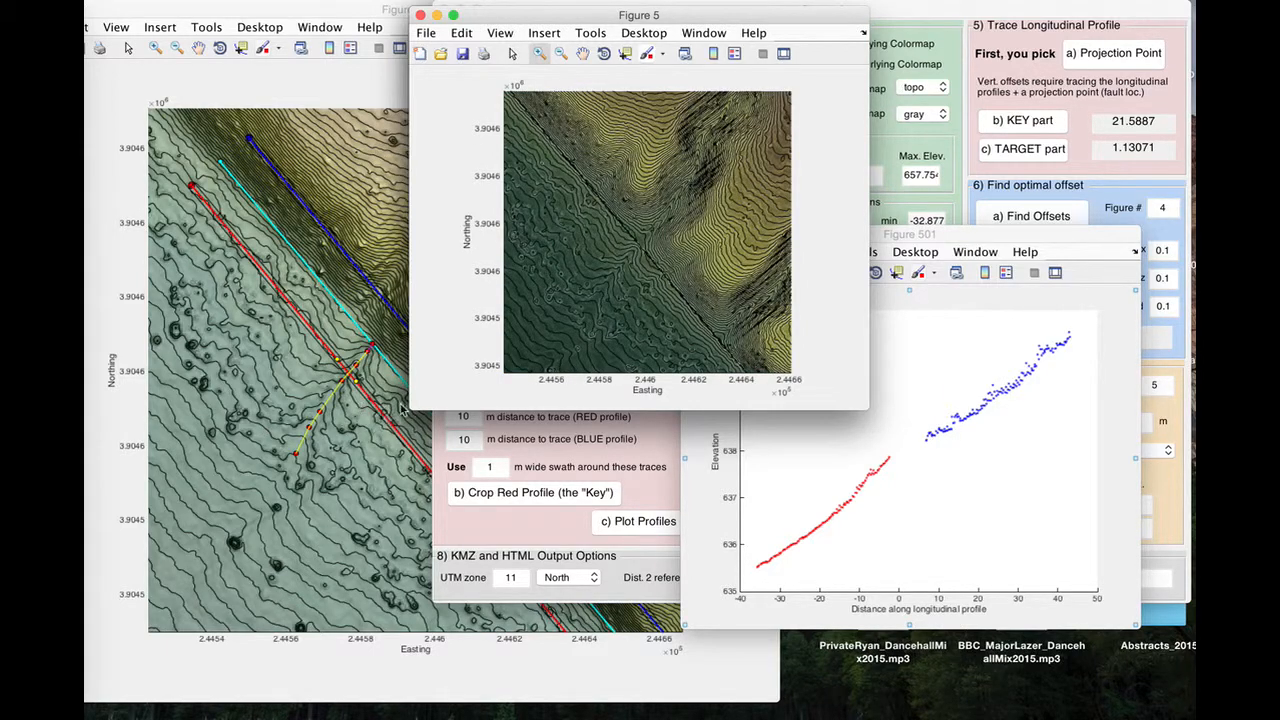
drag(410, 409, 103, 631)
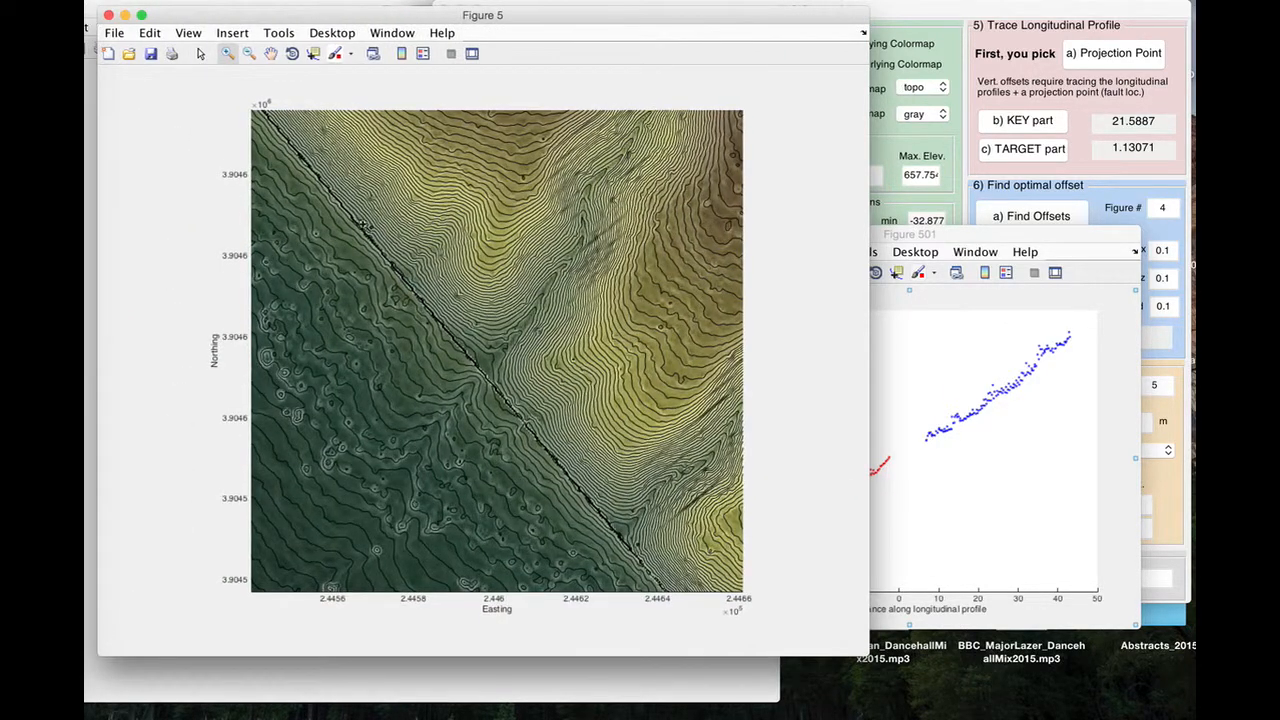
drag(760, 15, 686, 9)
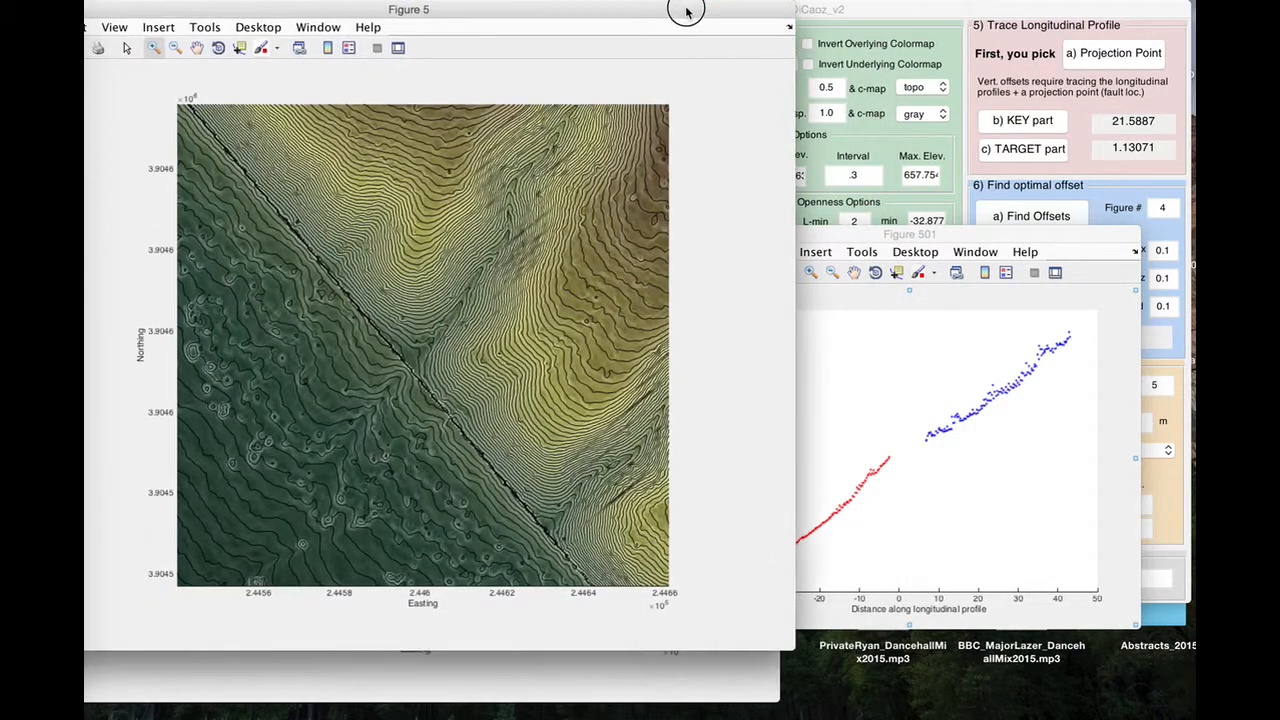
- Invert the underlying colormap, rerun the back-slip, and enlarge the fault crossing in Figure 5
click(809, 65)
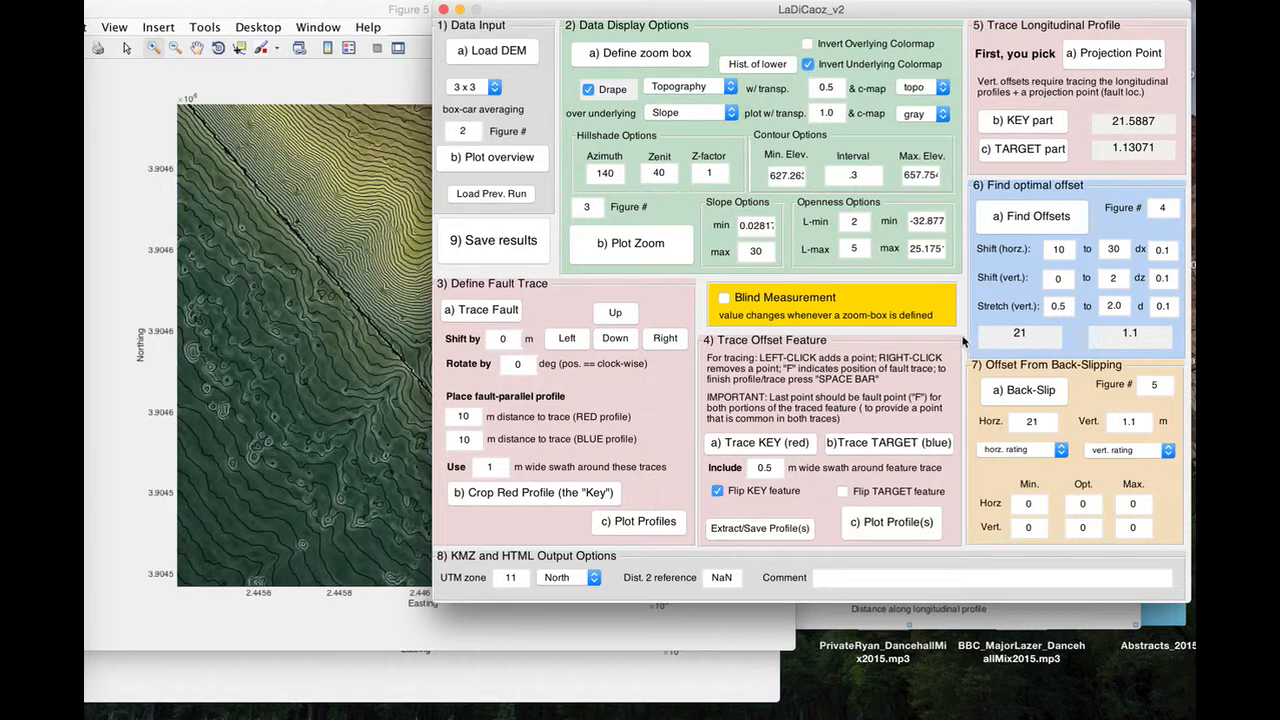
click(1031, 396)
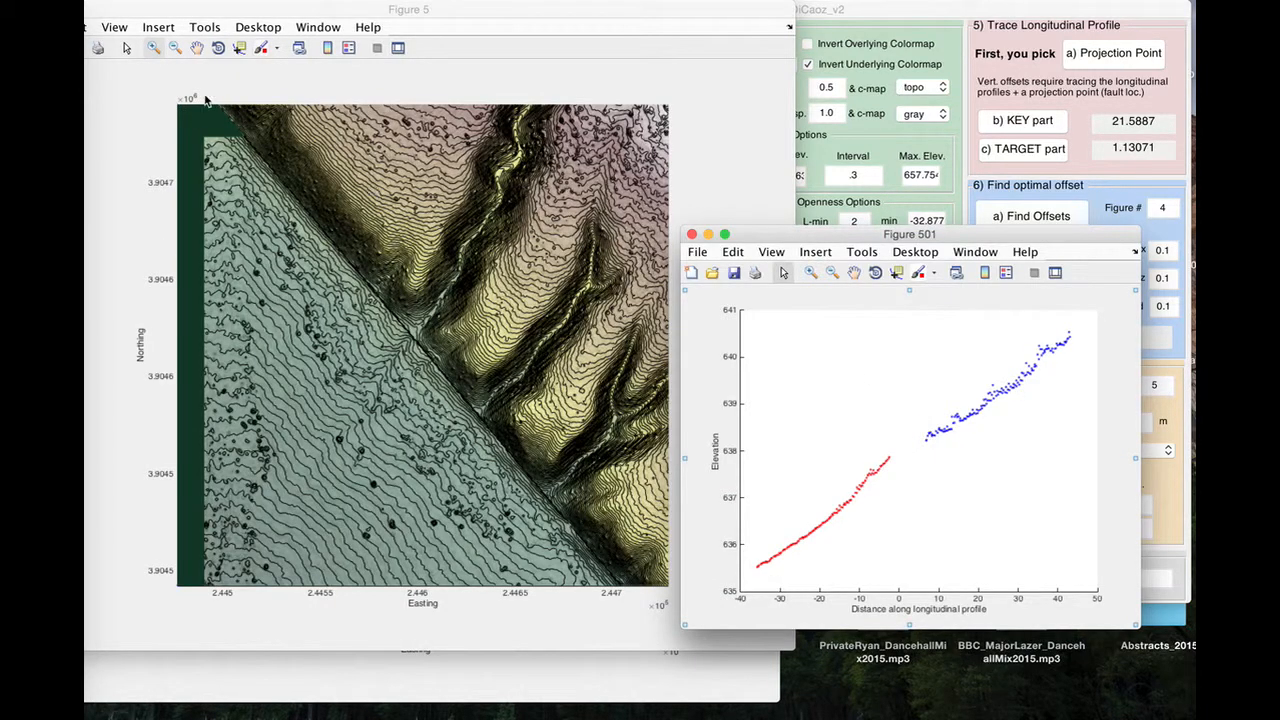
drag(262, 209, 566, 488)
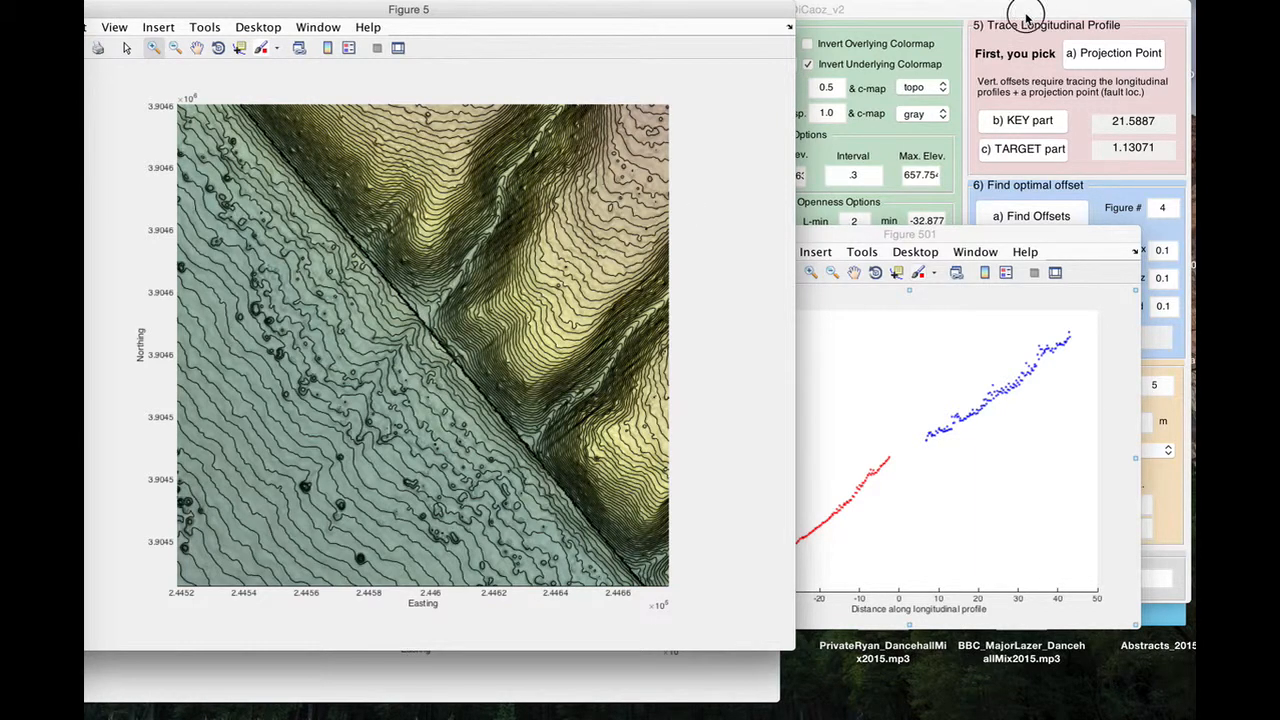
- Record an optimal horizontal offset of 21, rating the horizontal measurement 1 (high) and the vertical one 3 (mod)
click(1028, 12)
click(1085, 503)
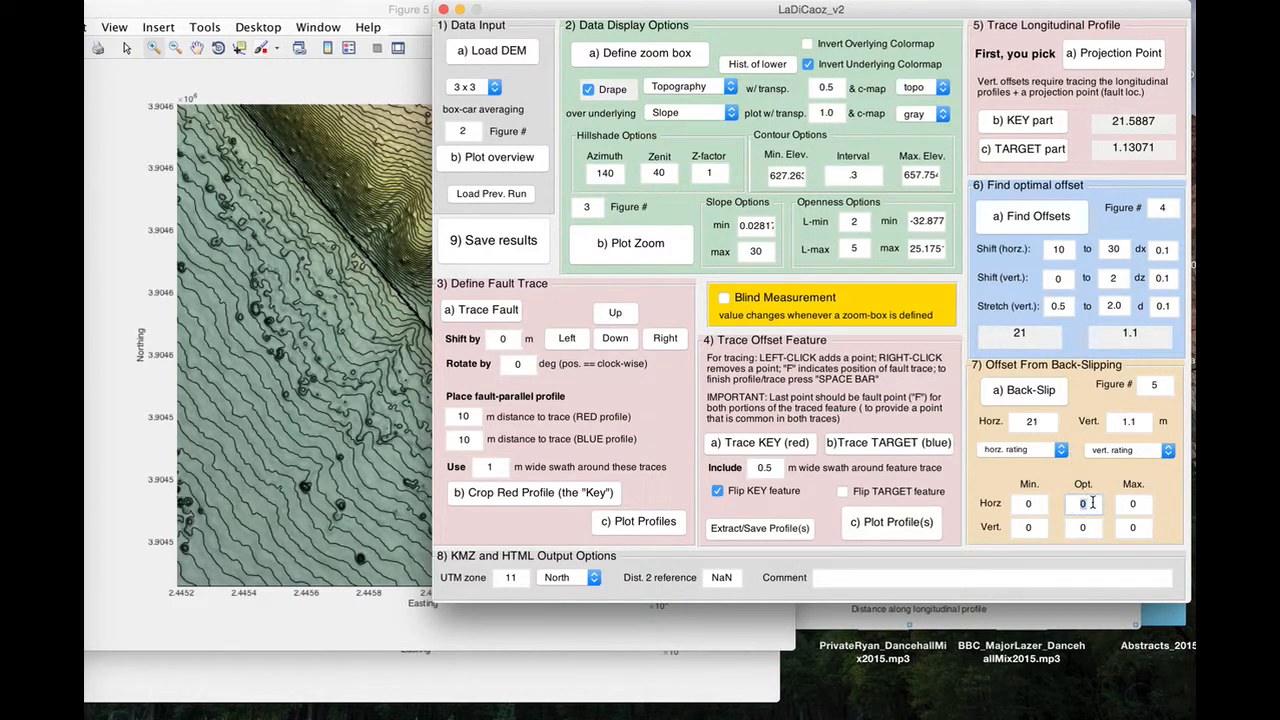
text(21)
click(1014, 452)
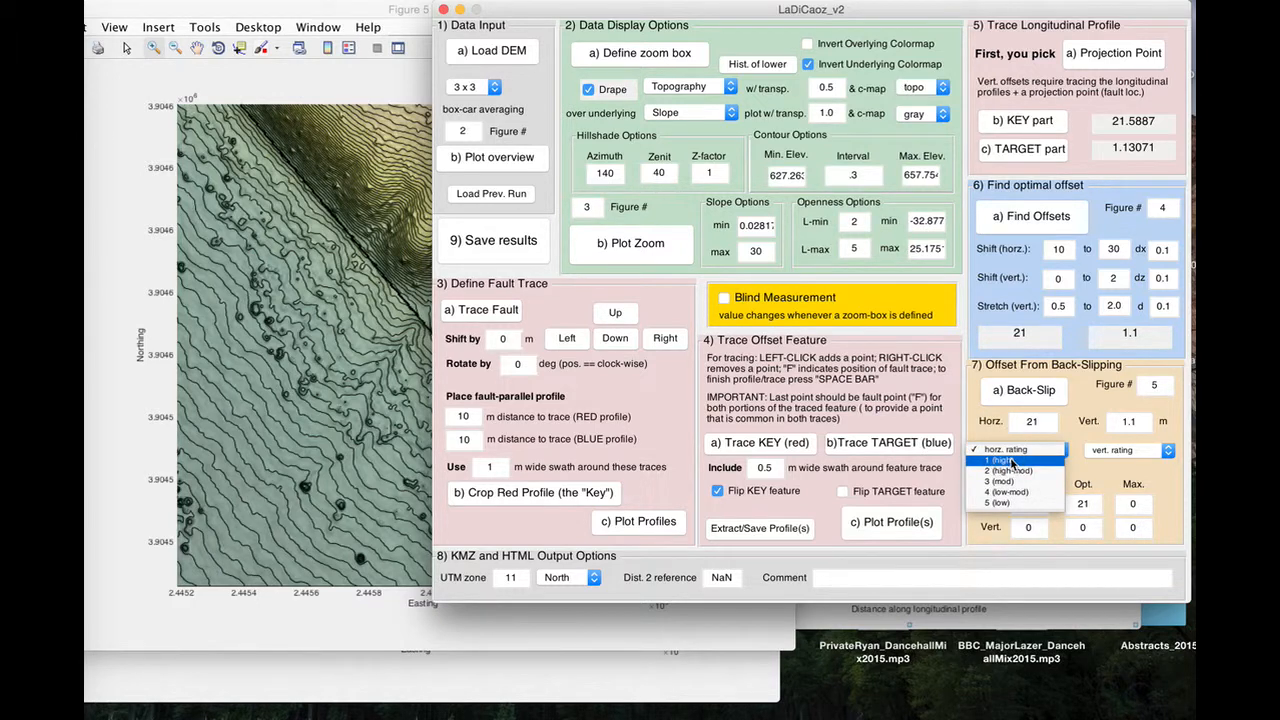
click(1013, 461)
click(1125, 450)
click(1110, 483)
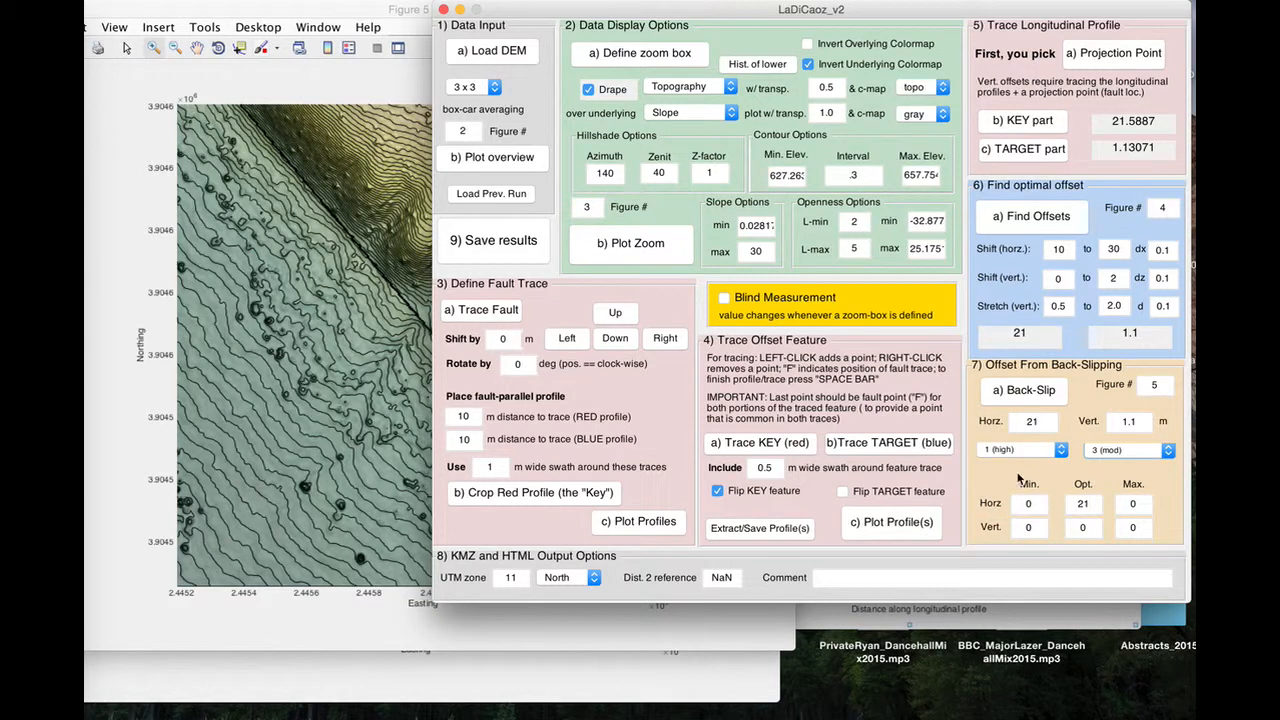
- Set the back-slip's minimum horizontal offset to 18 and its maximum to 23
click(1022, 505)
text(18)
click(1131, 504)
text(23)
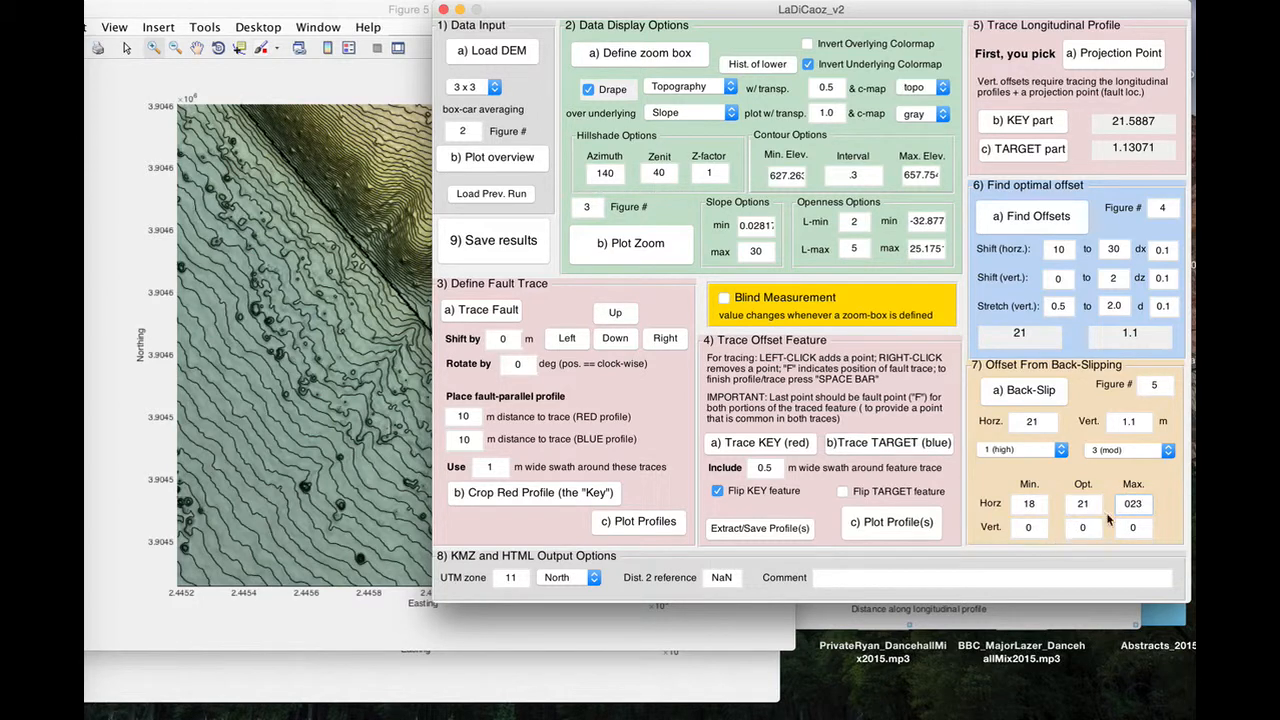
text(3)
- Set the back-slip's optimal vertical offset to 1 and its maximum to 2
click(1081, 528)
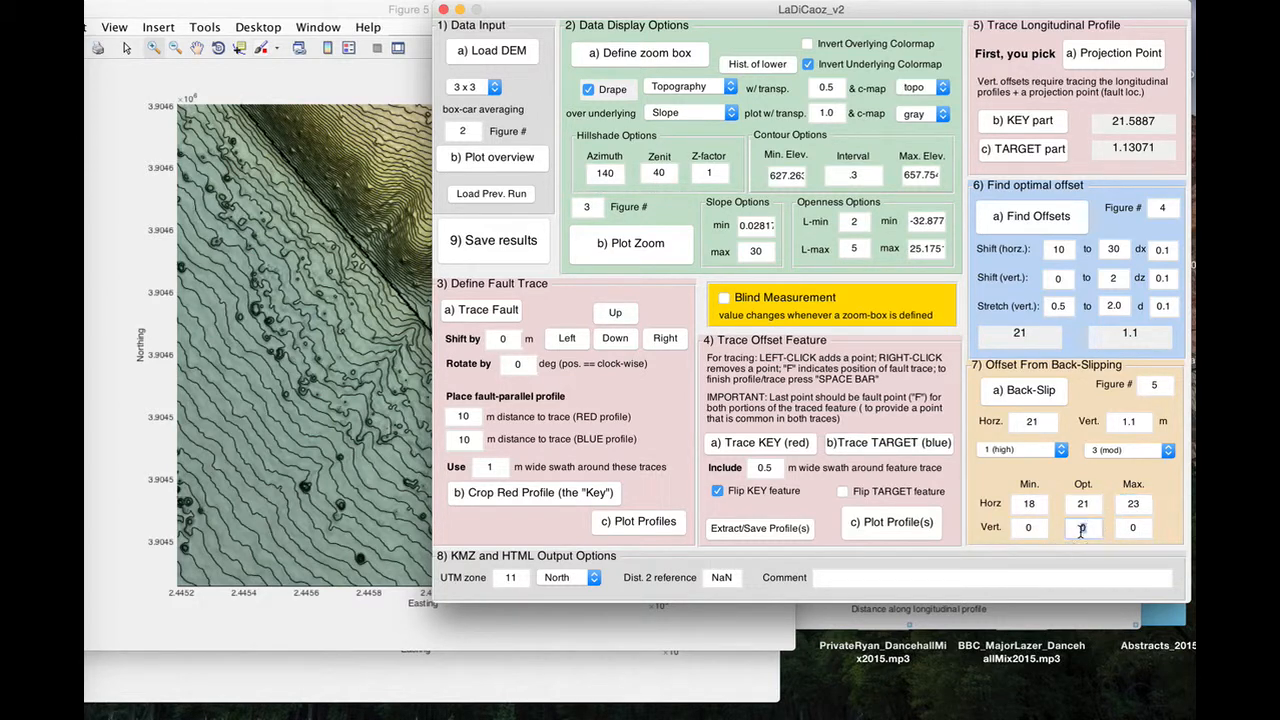
click(1018, 527)
click(1133, 527)
text(2)
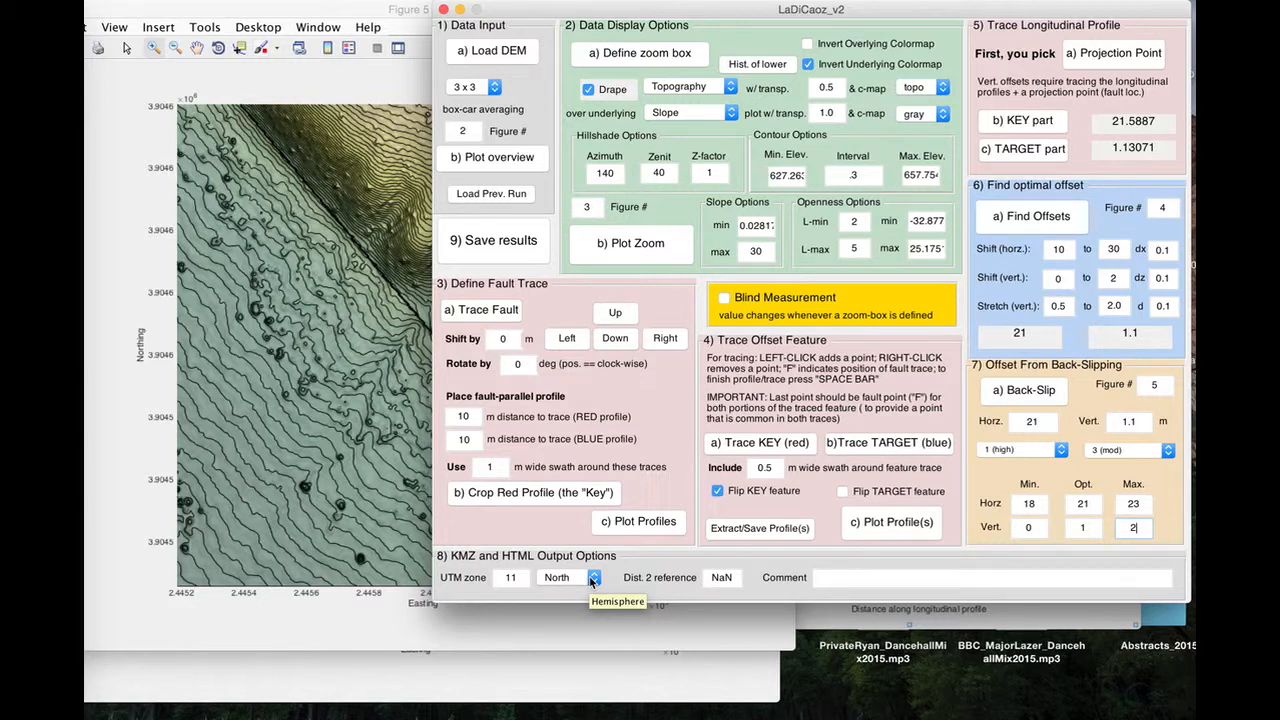
- Set the output's distance to reference to 1.24 and add the comment "offset channel"
double_click(722, 577)
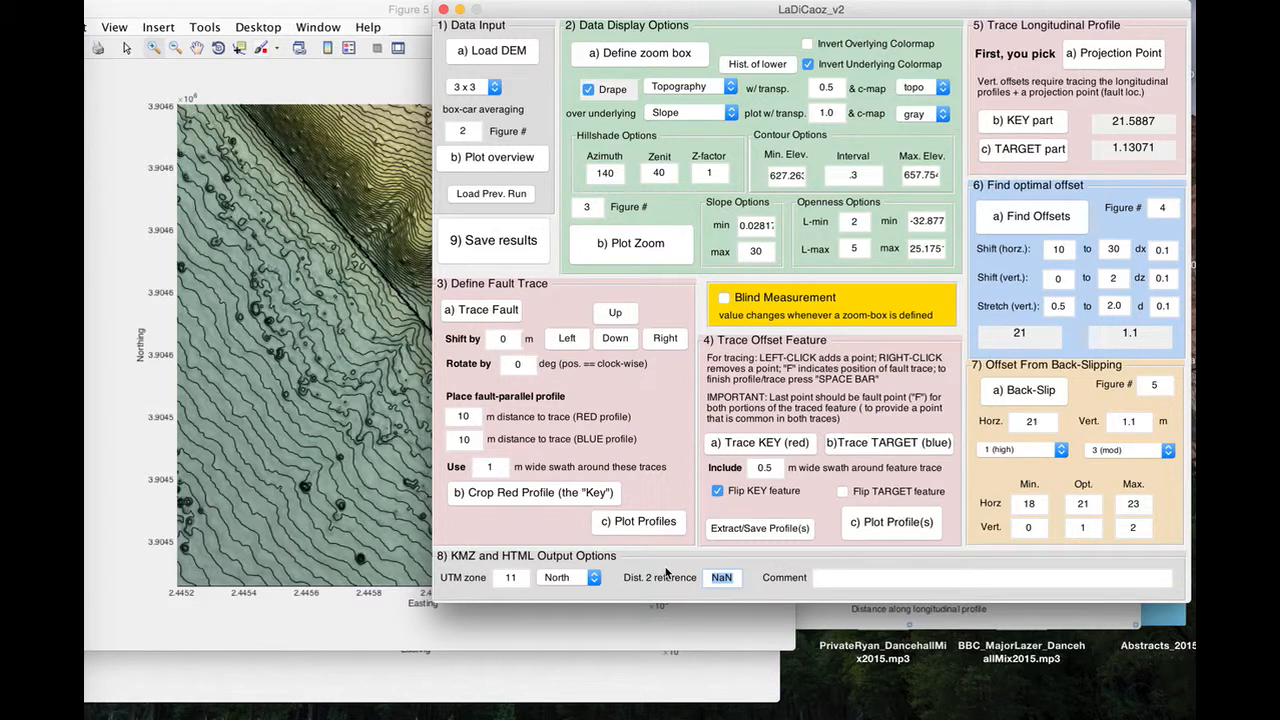
text(1.24)
key(Tab)
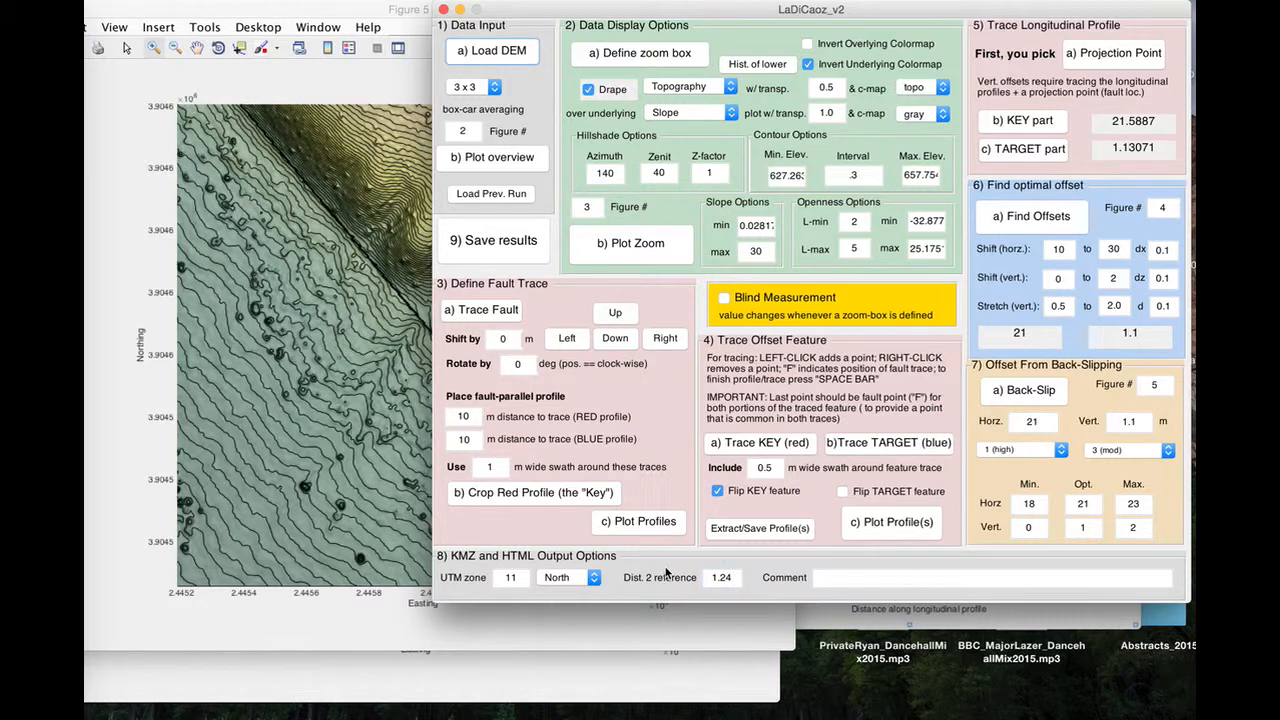
click(836, 578)
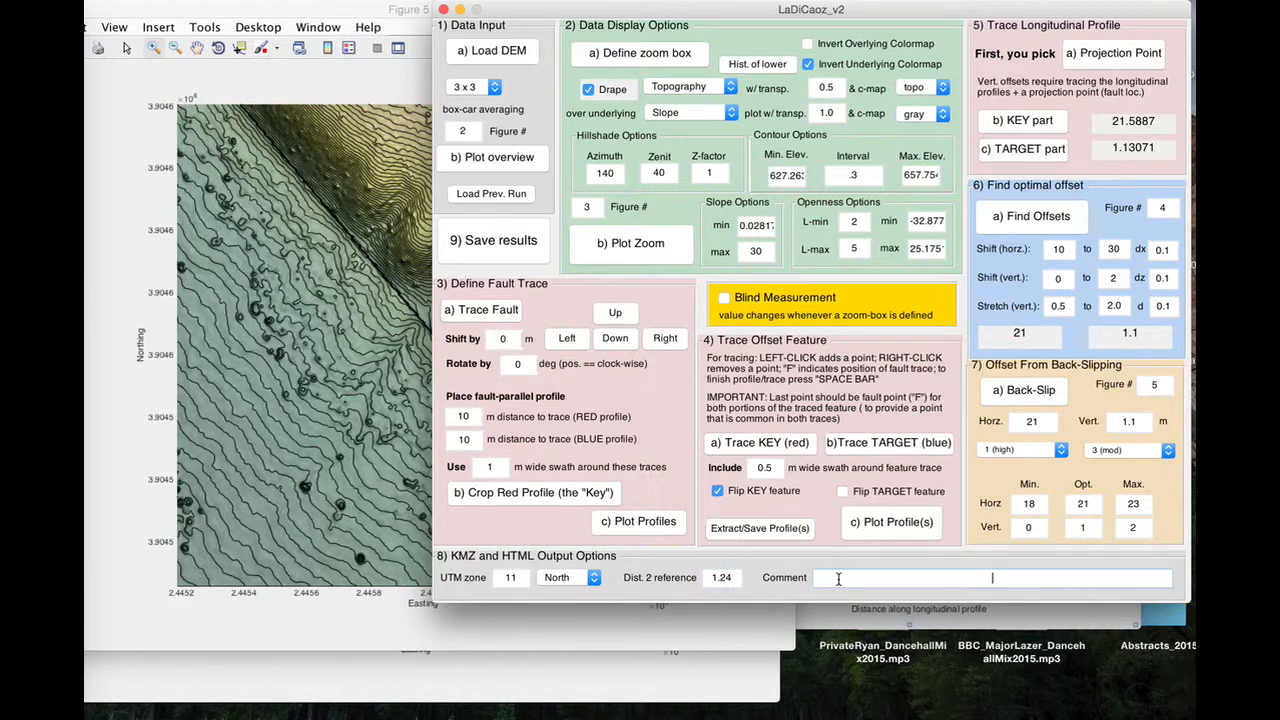
text(offset channel)
- Save the measurement results in the LaDiCaoz_v2 folder under the common file name TestExample
click(501, 250)
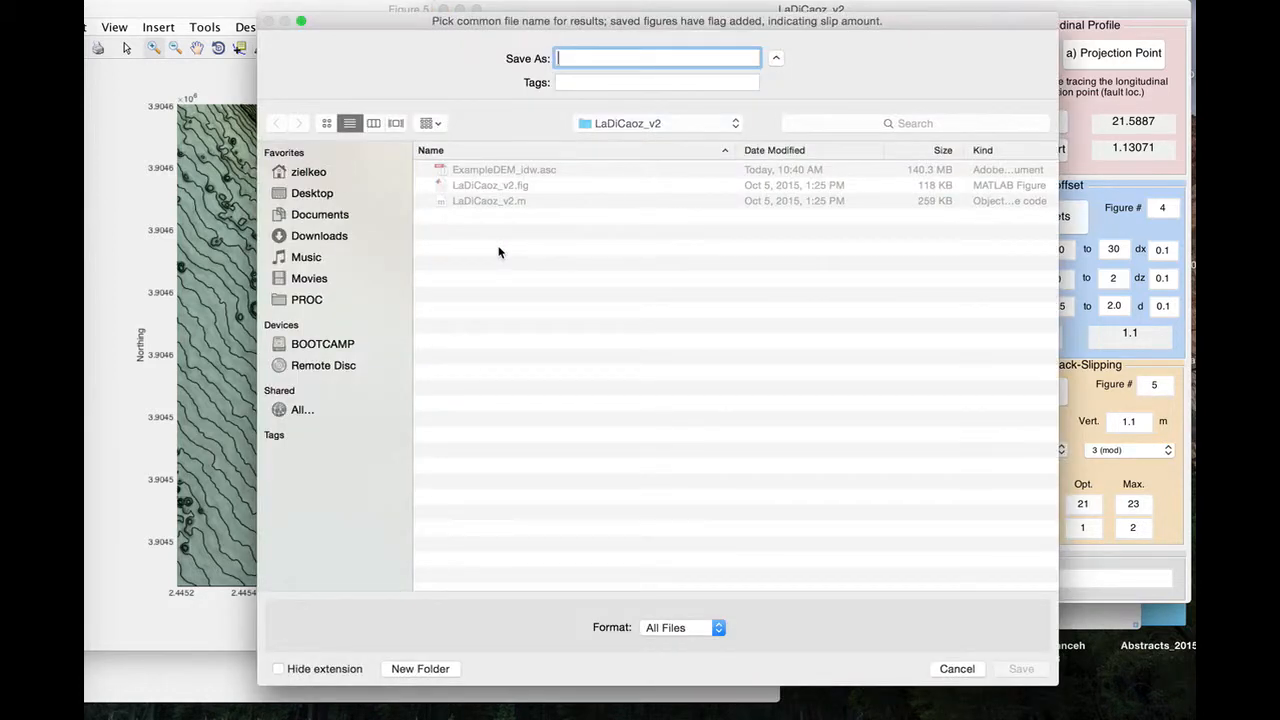
text(Te)
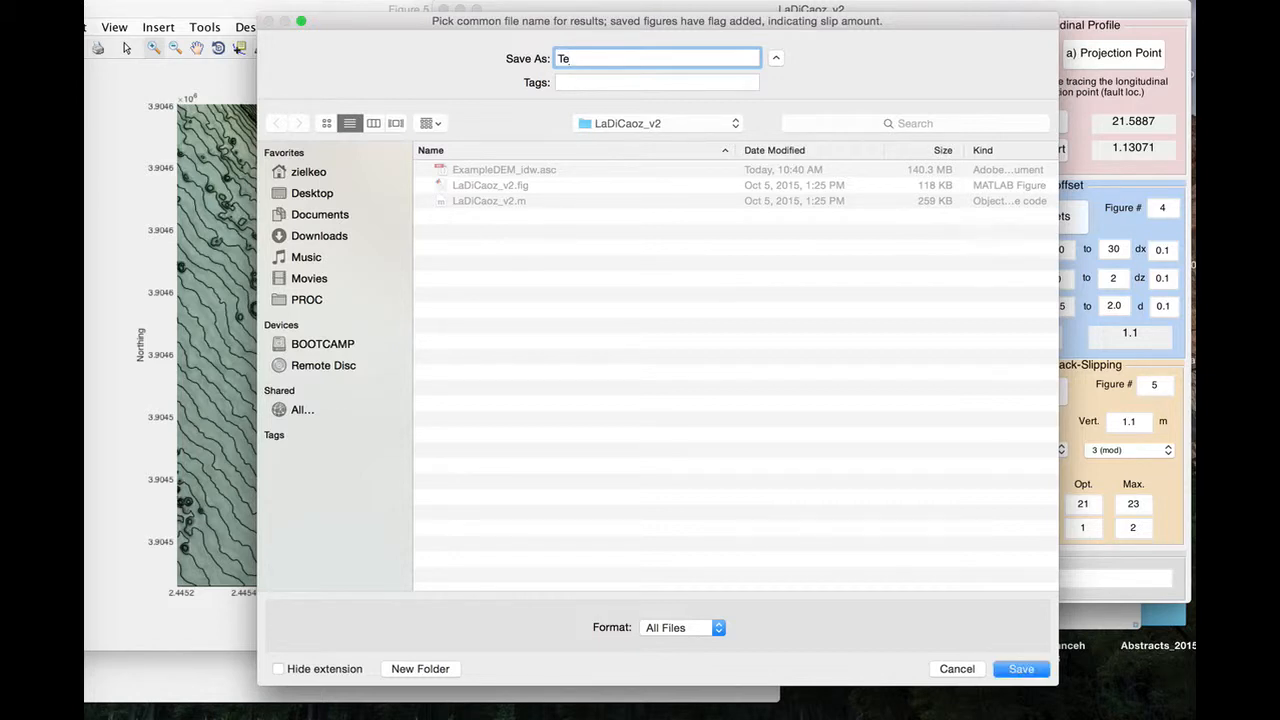
text(stEa)
key(BackSpace)
text(xm)
text(ample)
click(1025, 670)
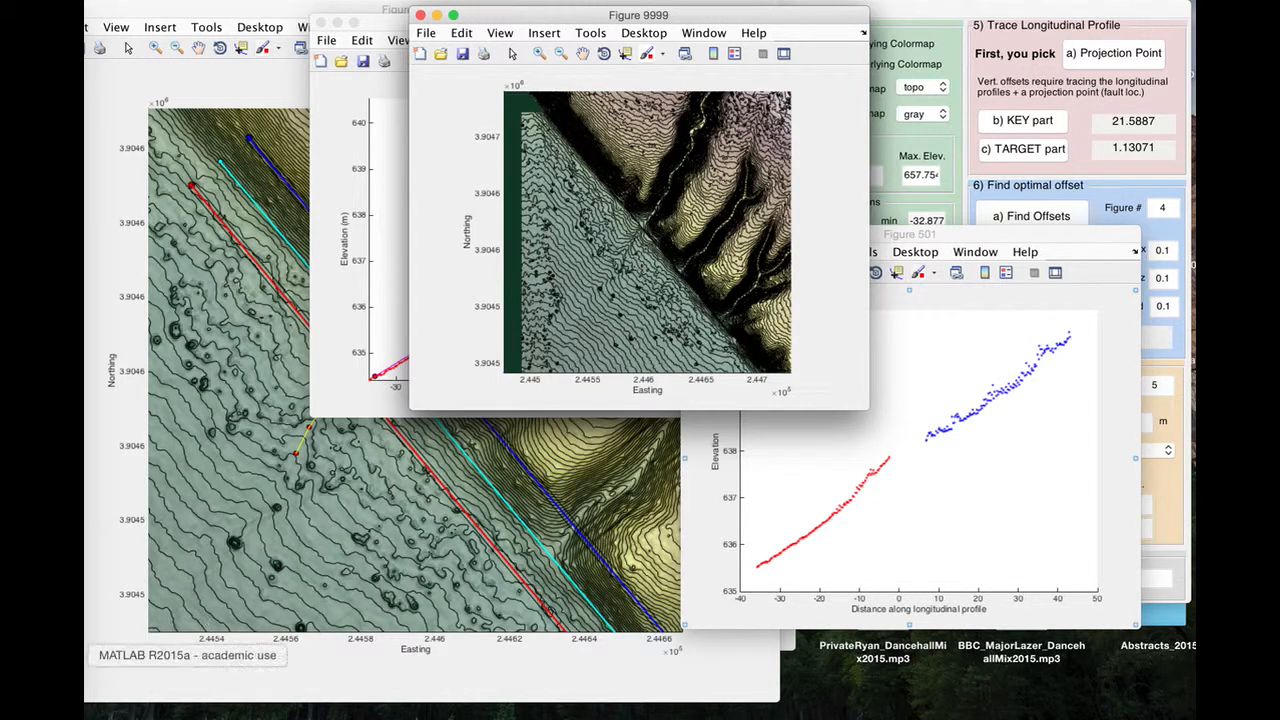
- Switch to the main MATLAB window and reposition it to check the saving log and the TestExample files
click(66, 655)
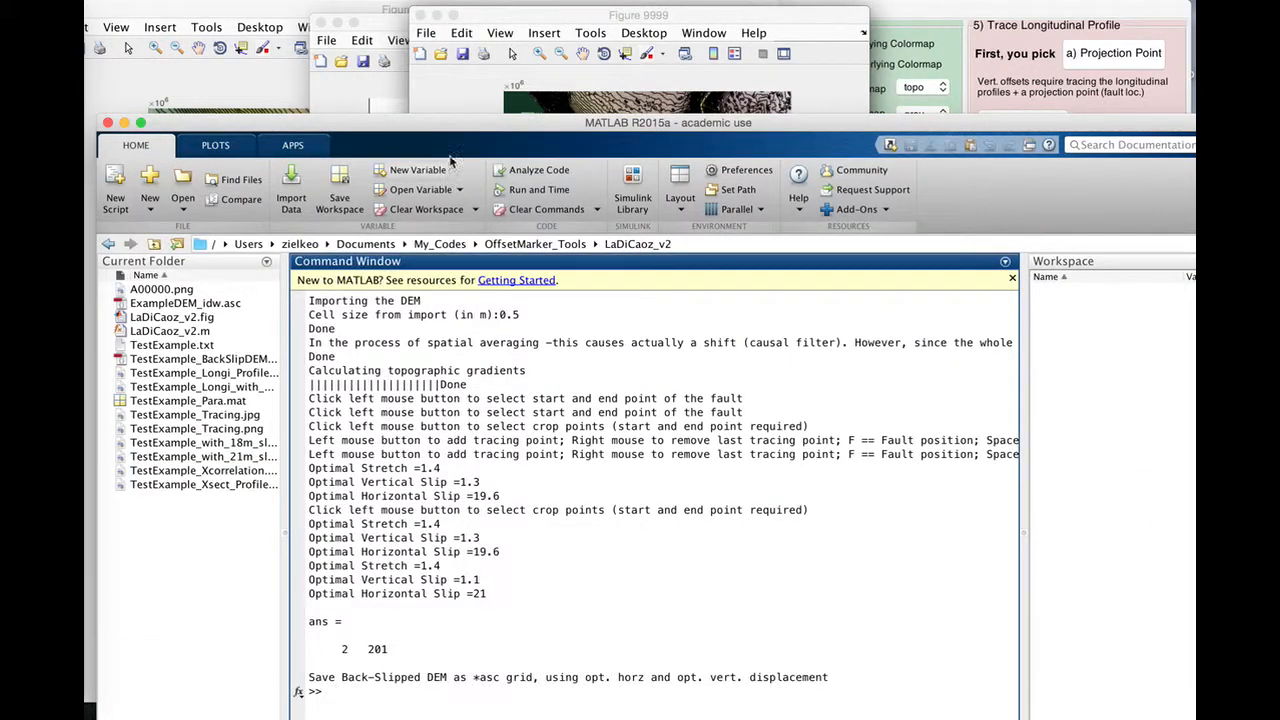
drag(455, 122, 702, 19)
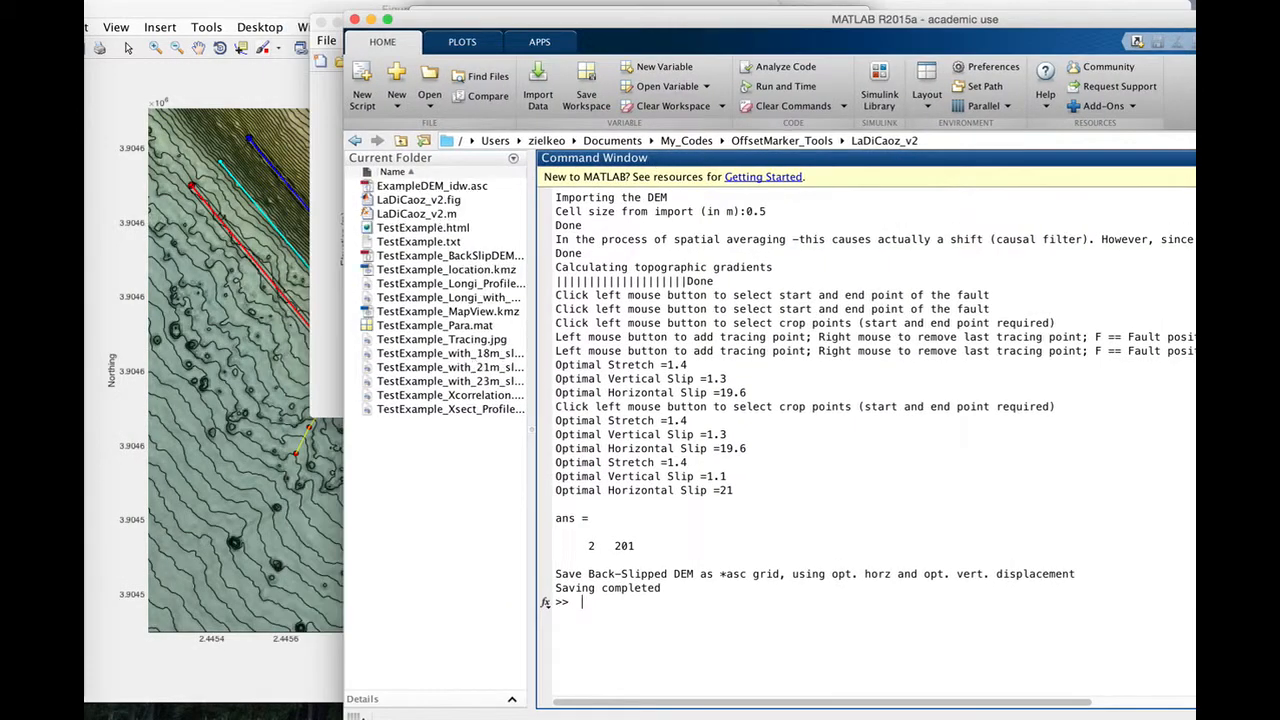